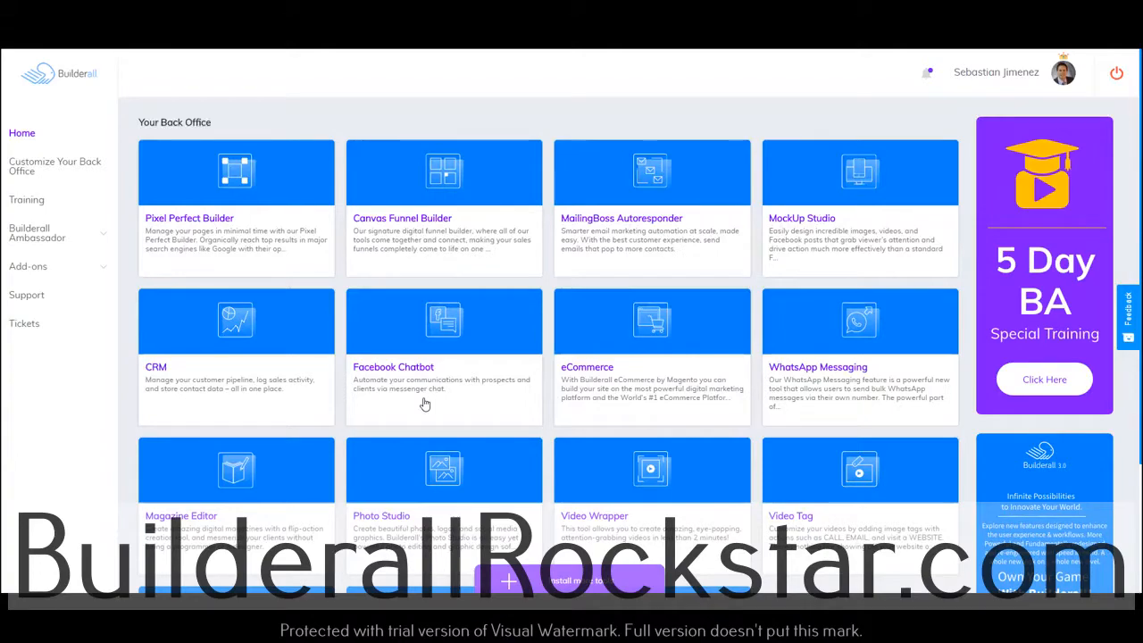
Add the SMS Messaging tool to the back office from the tool library and open it
scroll(424, 403, down, 2)
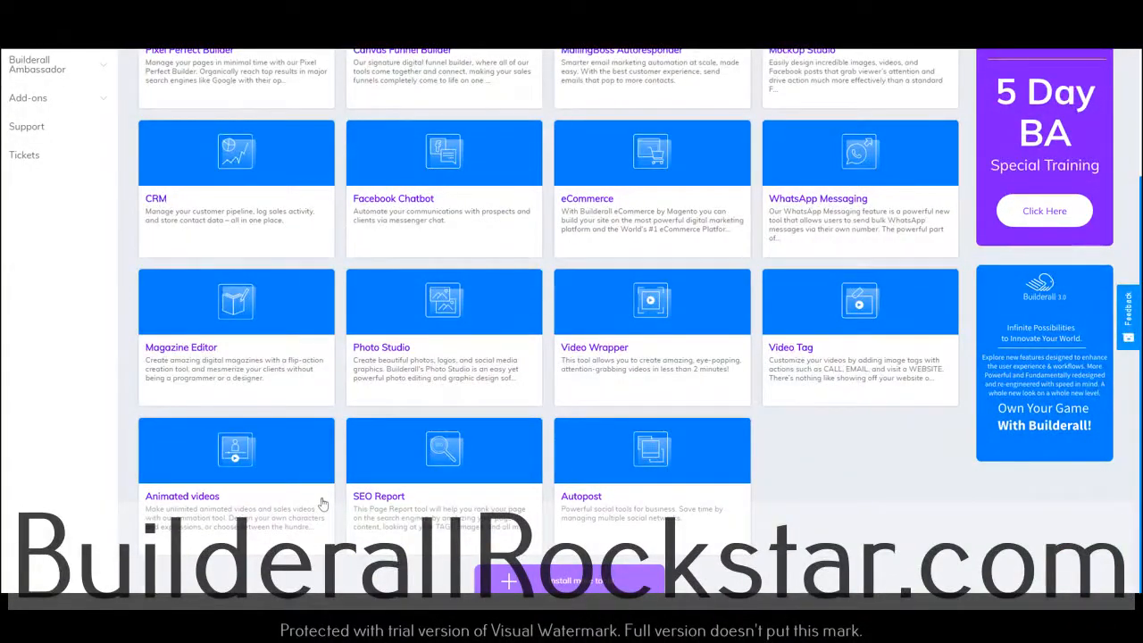
click(589, 579)
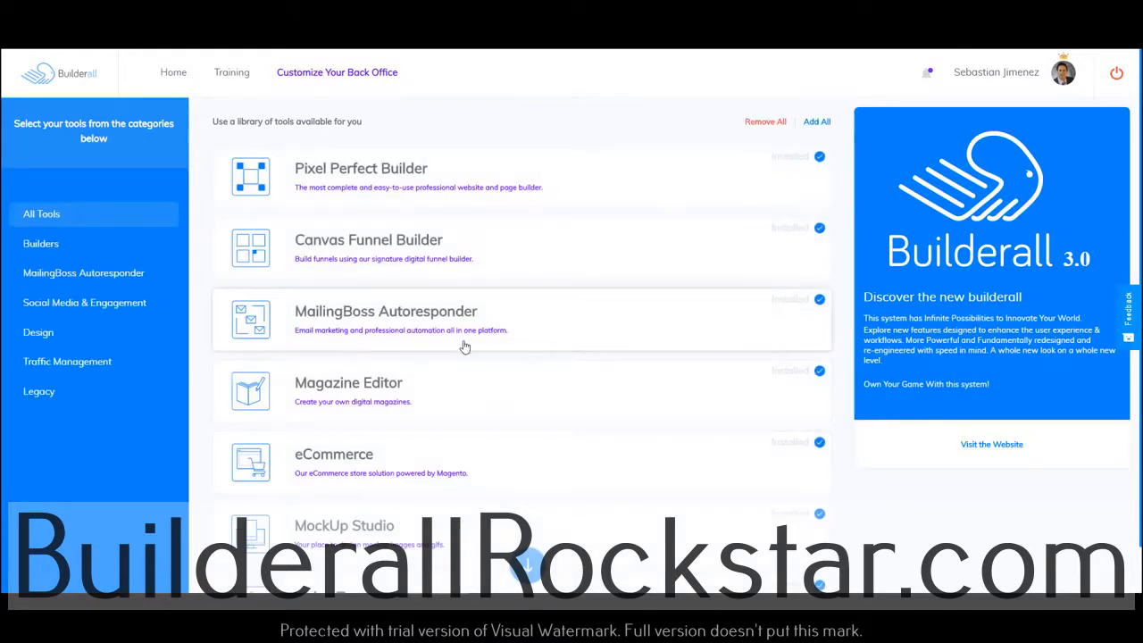
scroll(459, 347, down, 9)
scroll(464, 347, down, 8)
scroll(464, 347, down, 3)
click(527, 353)
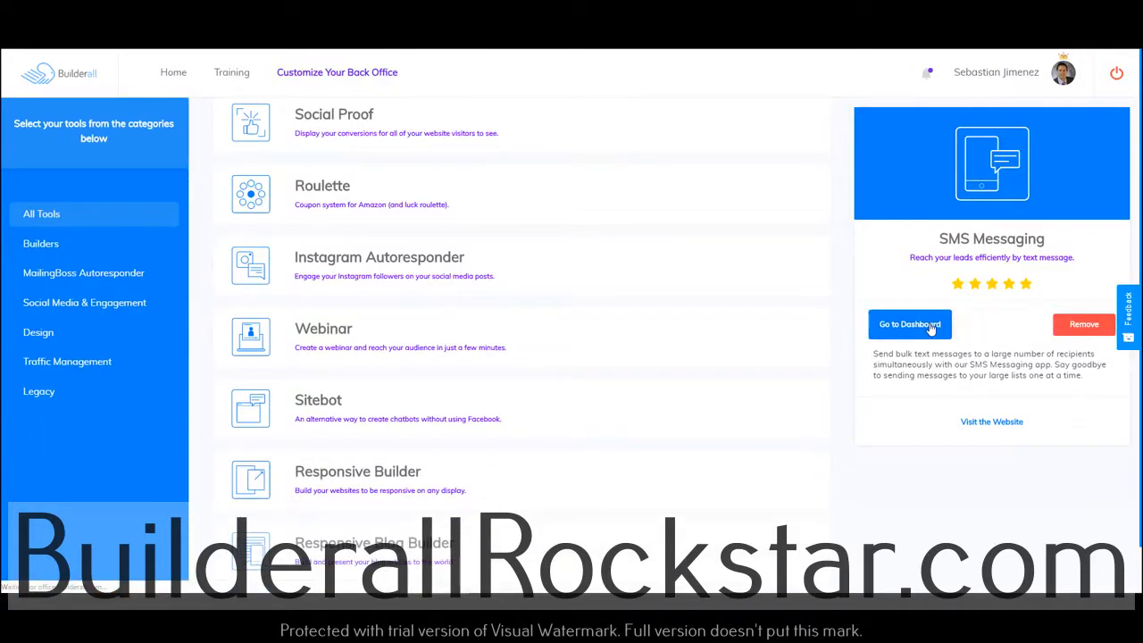
click(909, 324)
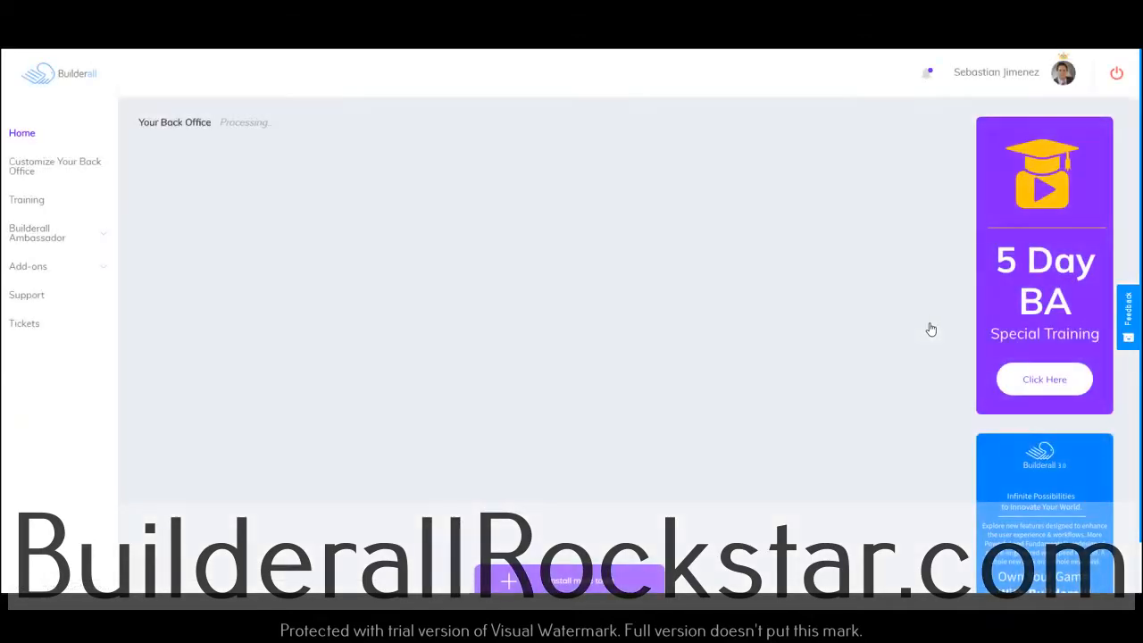
scroll(662, 468, down, 2)
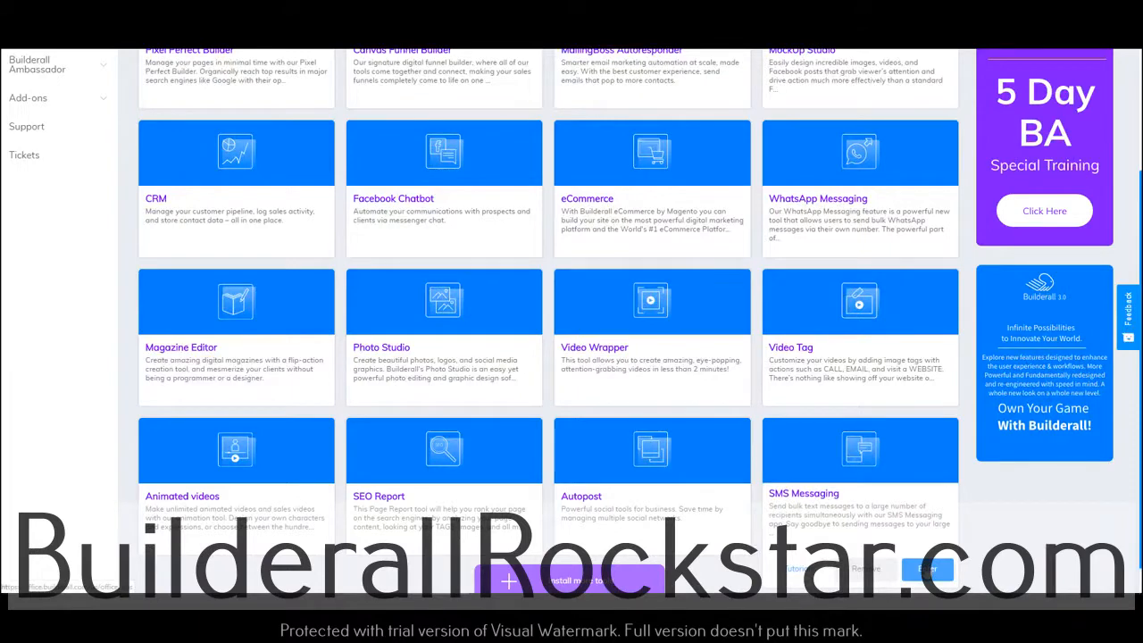
click(926, 571)
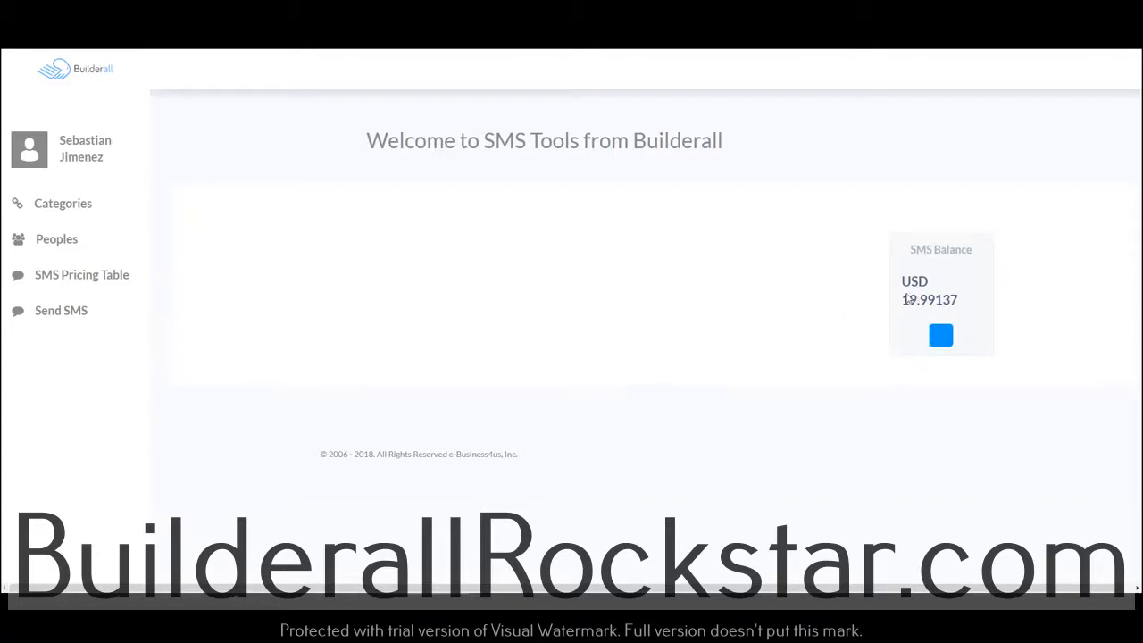
Check the SMS balance, view the credit packages, and open the purchase option for the $20 credit
drag(907, 300, 969, 304)
click(949, 302)
drag(901, 301, 962, 305)
click(943, 339)
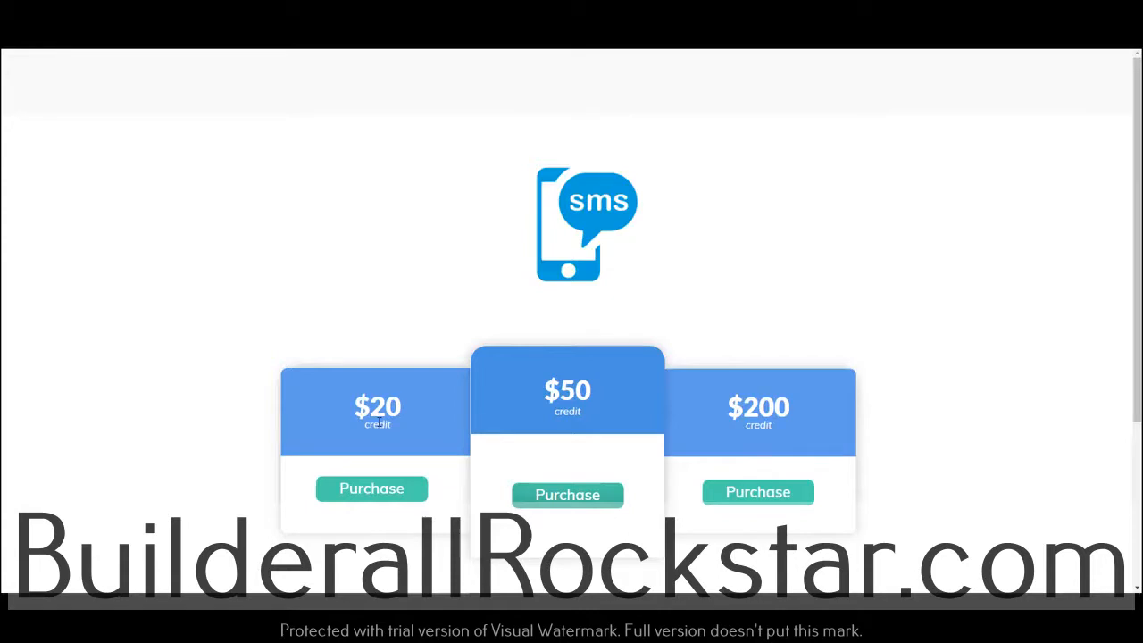
click(376, 497)
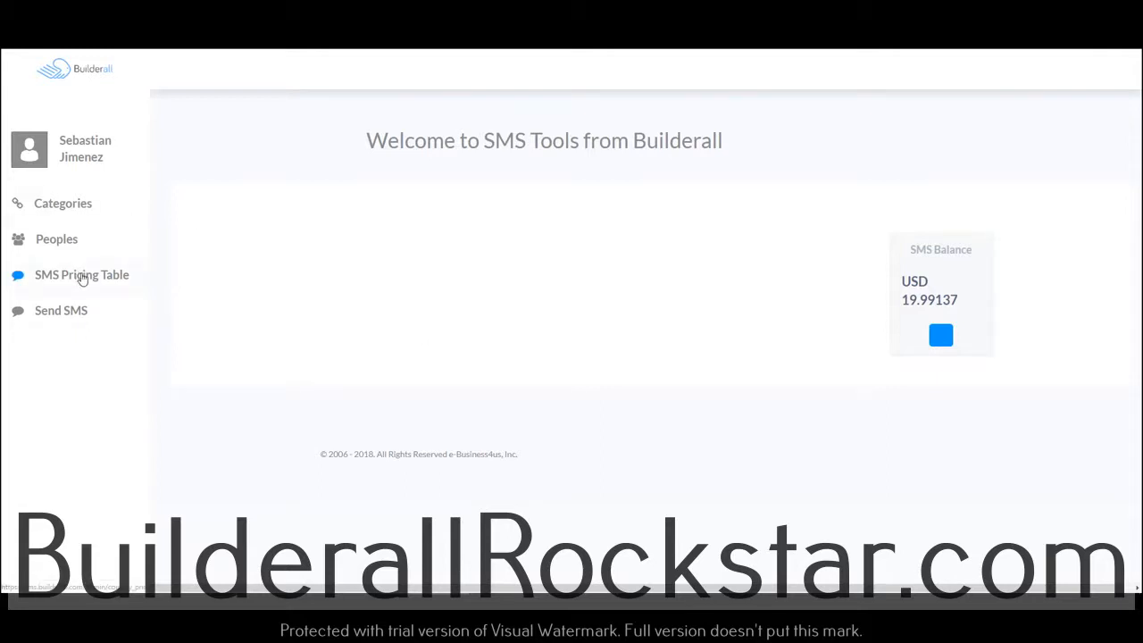
Search the SMS Pricing Table for colombia and examine the unit price per message
click(82, 277)
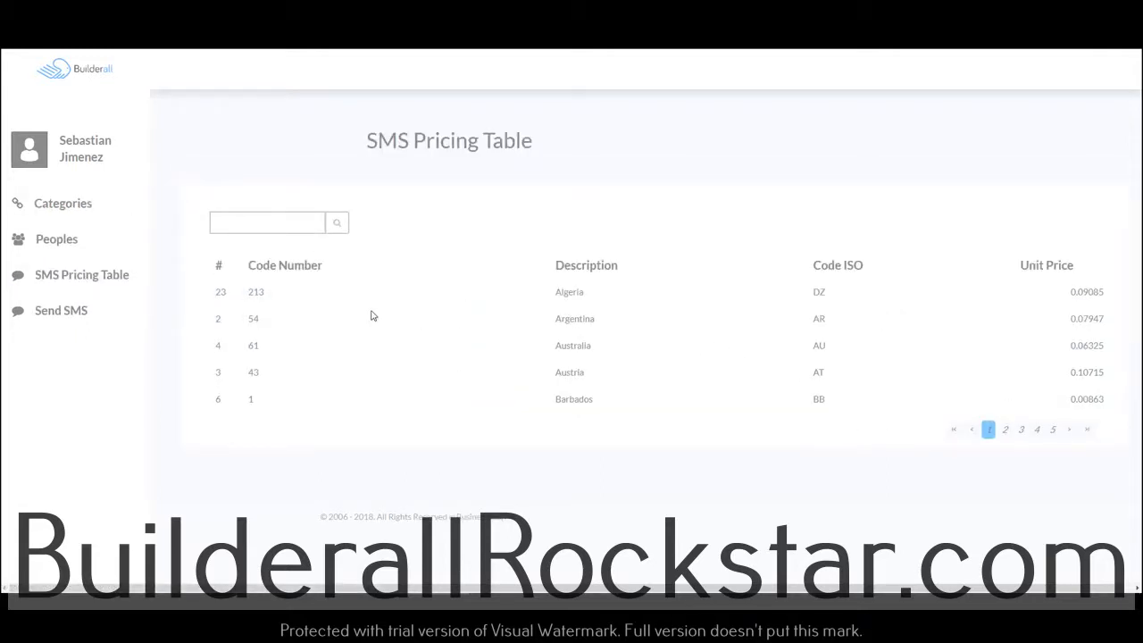
click(289, 226)
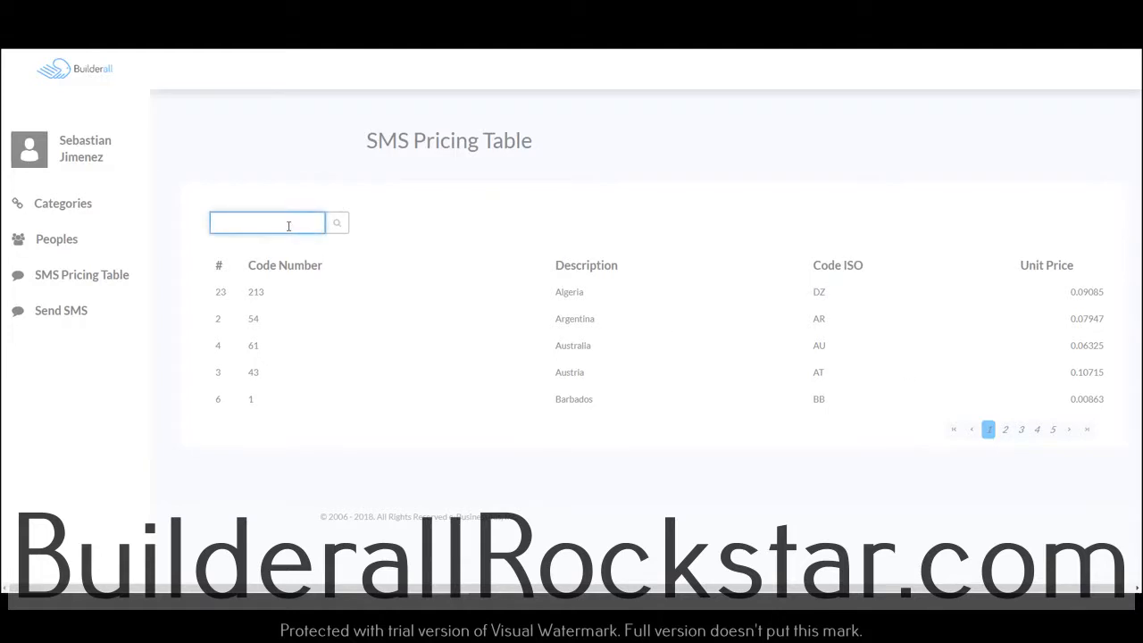
text(colombia)
key(Return)
mouse_move(1071, 292)
mouse_down()
mouse_move(1104, 292)
mouse_move(1071, 295)
mouse_up()
click(1105, 292)
click(1103, 293)
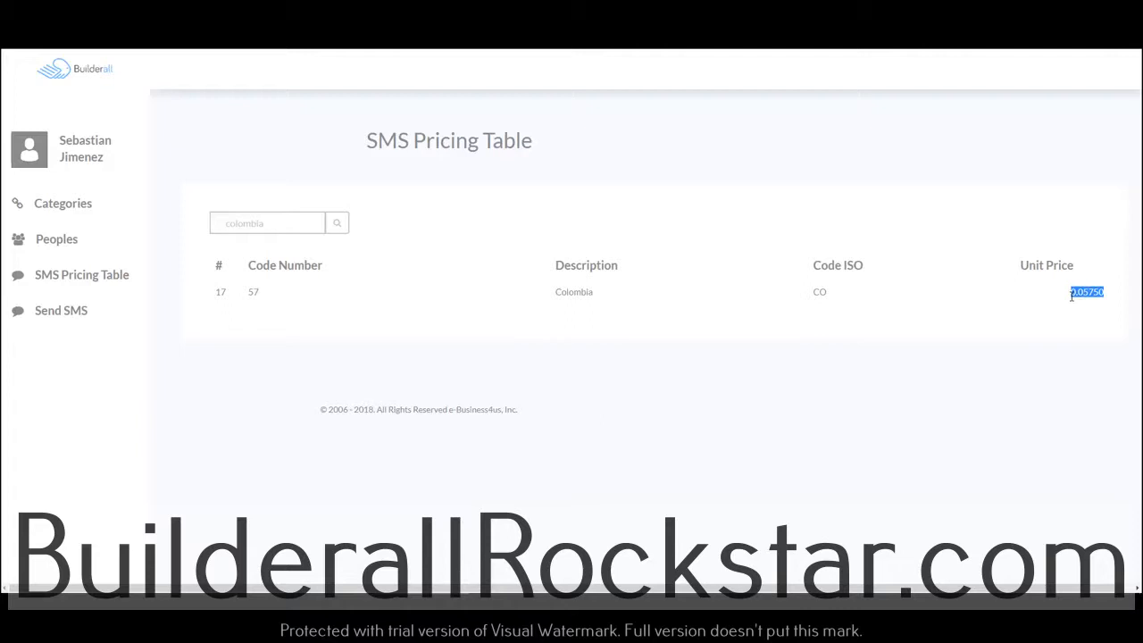
Search the SMS Pricing Table for united and examine the unit price for the United States
double_click(255, 222)
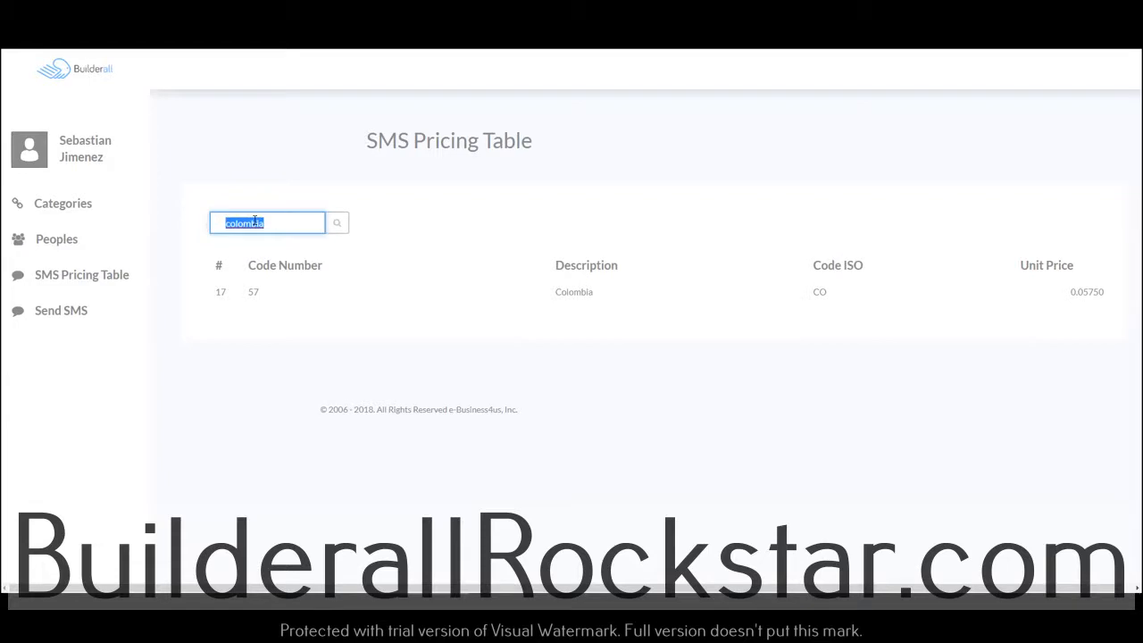
key(BackSpace)
key(Return)
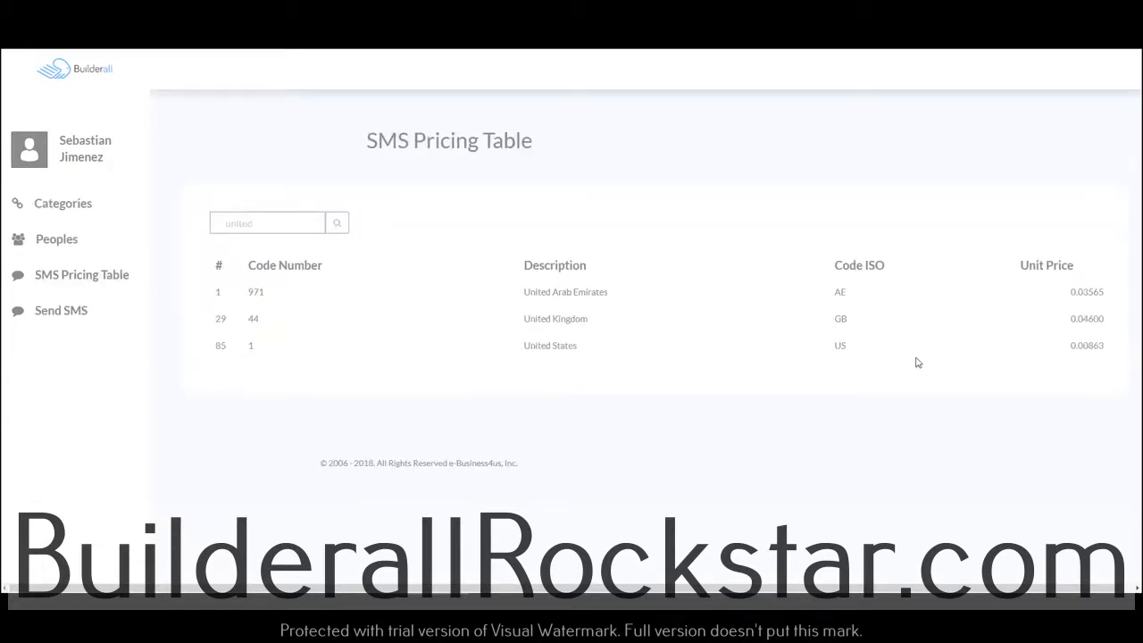
drag(1071, 345, 1103, 348)
click(1101, 347)
drag(1073, 346, 1105, 344)
Register a new category named Current Clients
click(75, 209)
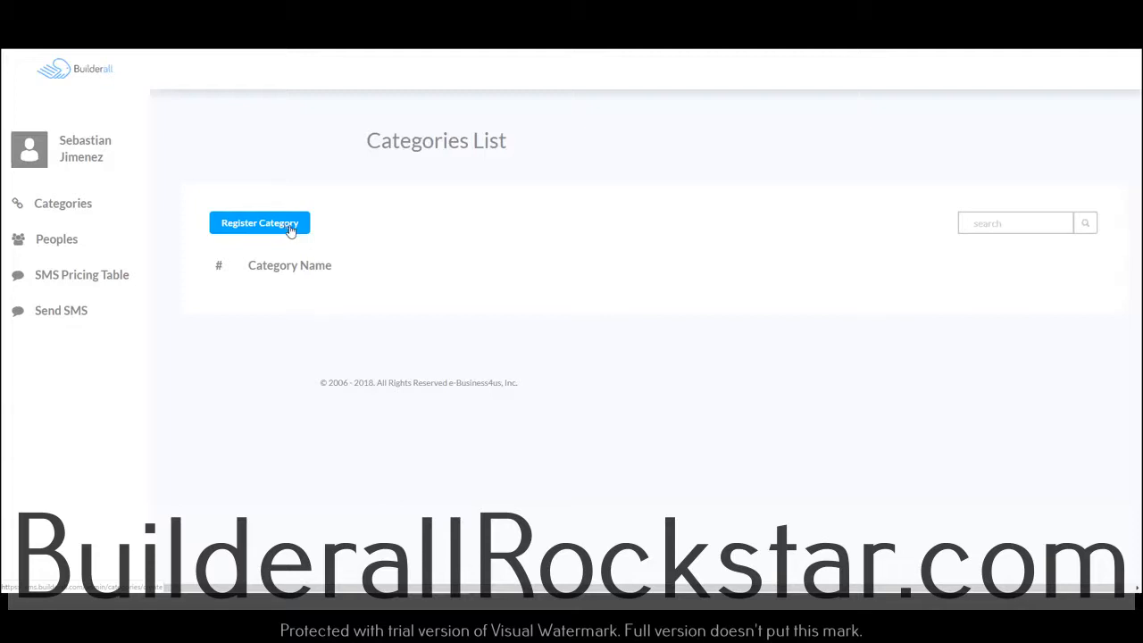
click(287, 227)
click(343, 226)
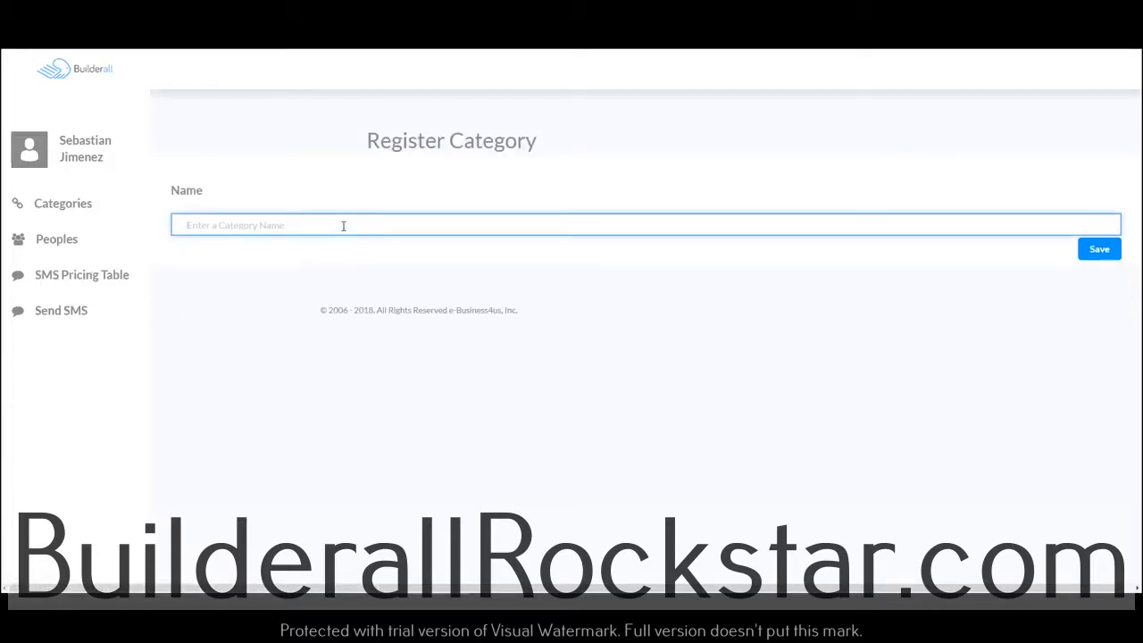
text(current Clients)
click(1098, 249)
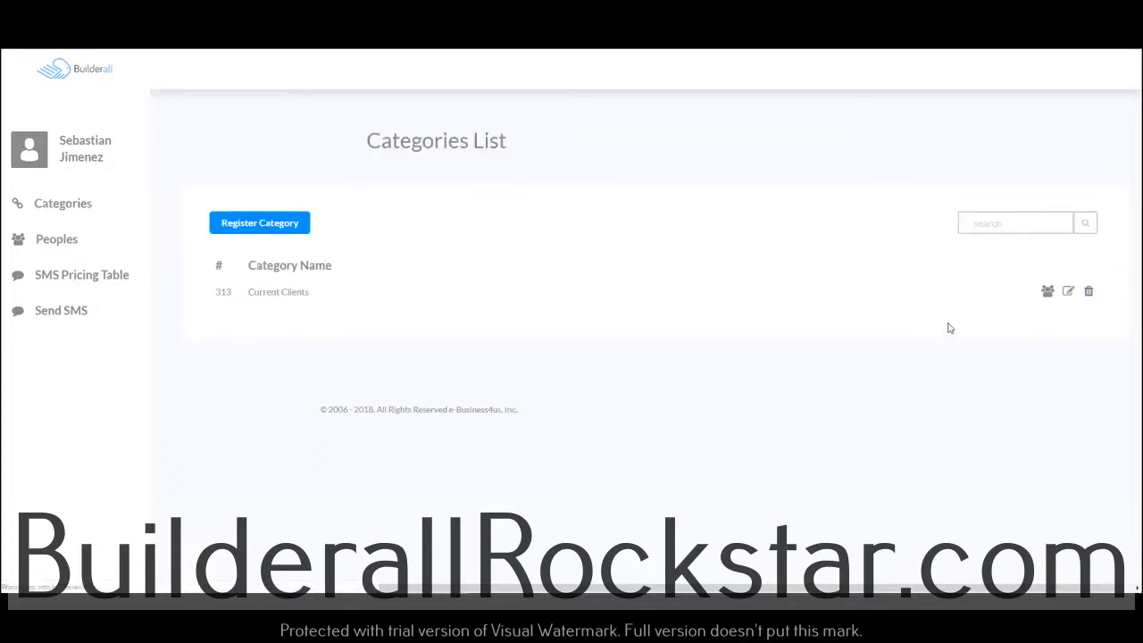
Register a new person with a first name, United States as the country, and a mobile phone number
click(1047, 293)
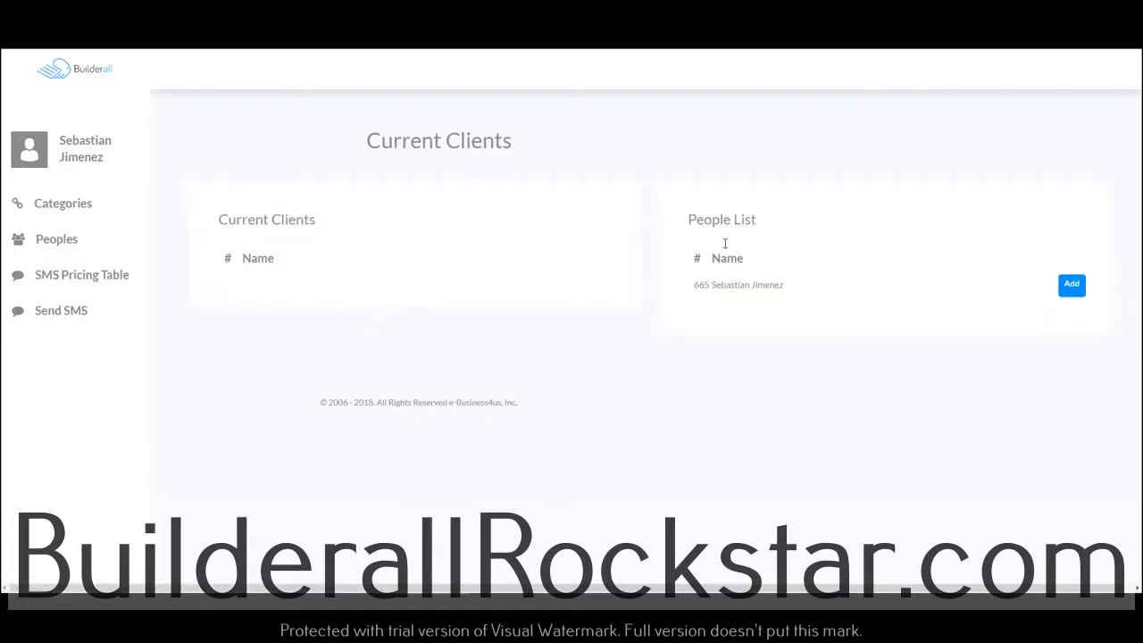
click(61, 244)
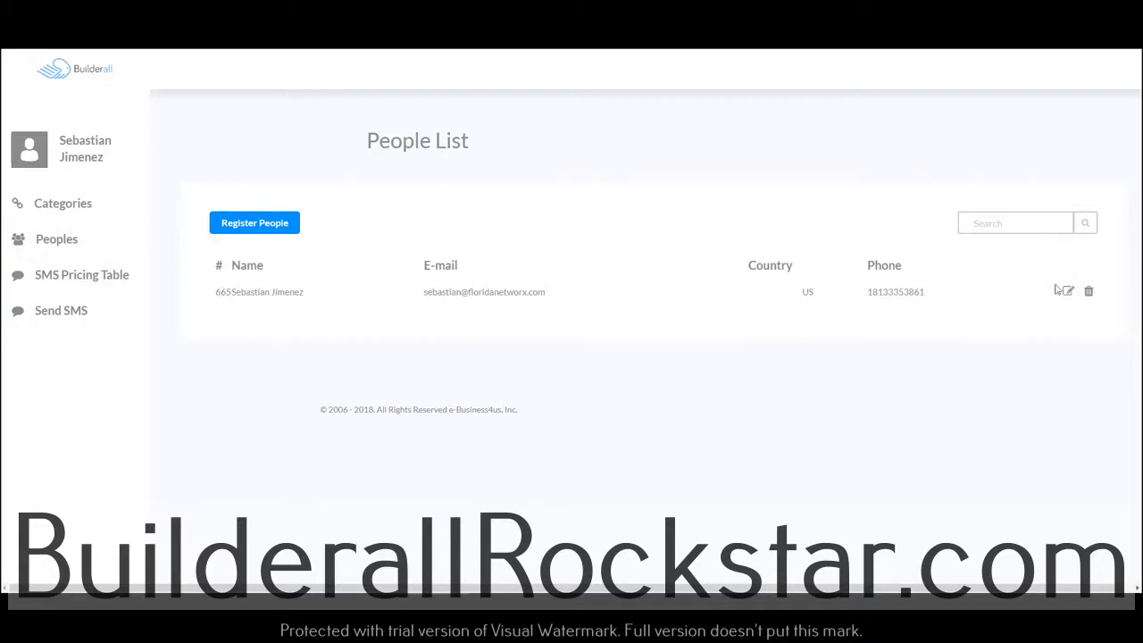
click(248, 223)
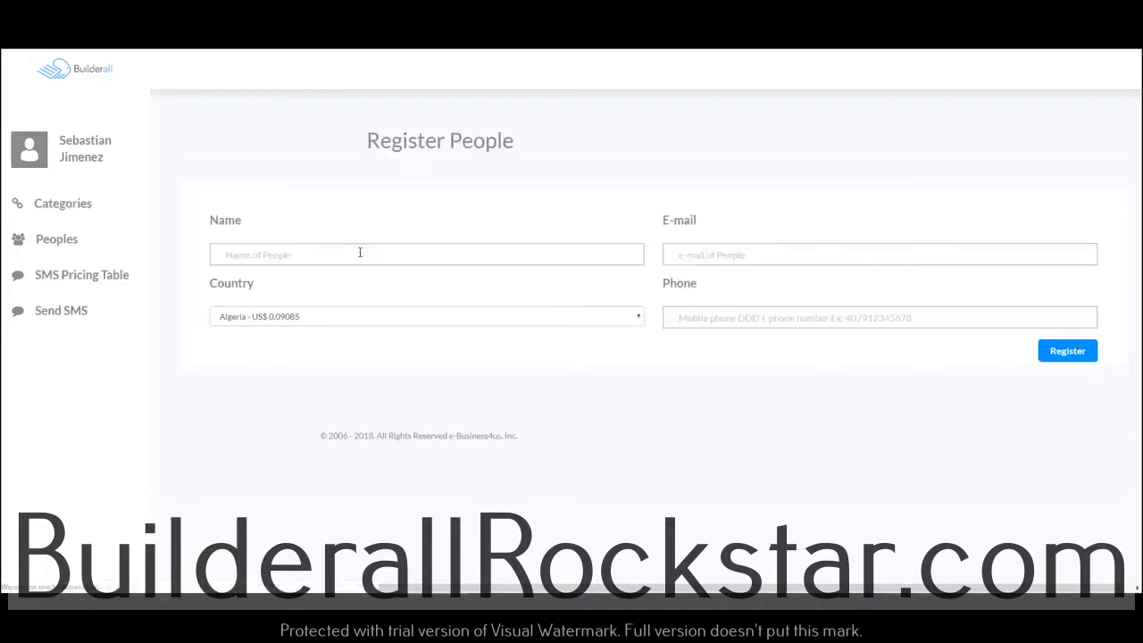
click(324, 259)
text(N)
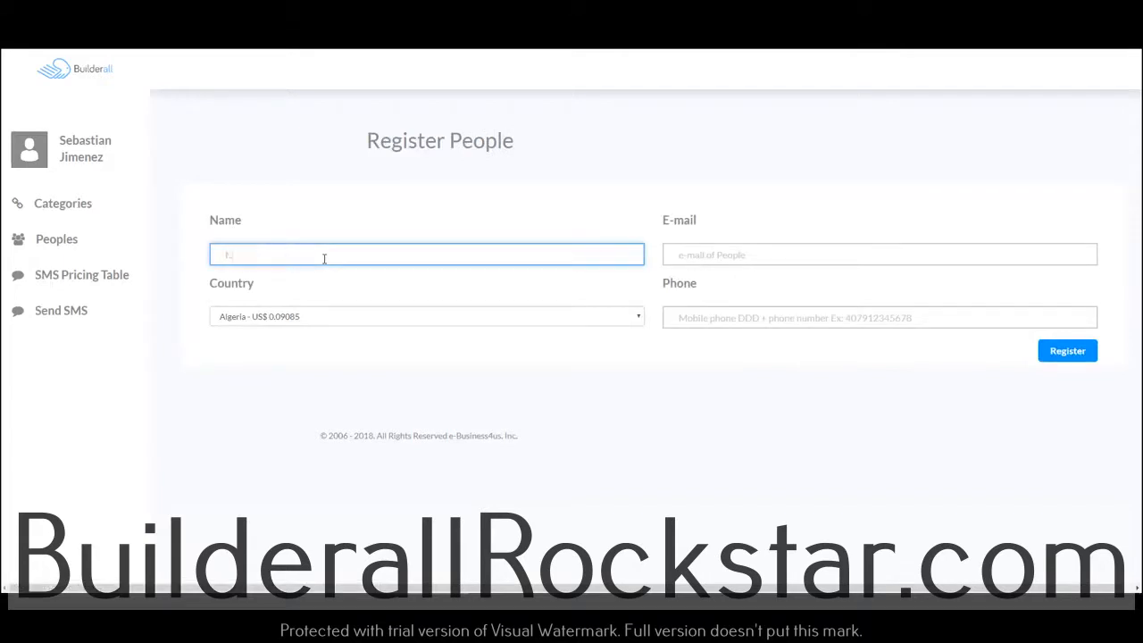
key(Tab)
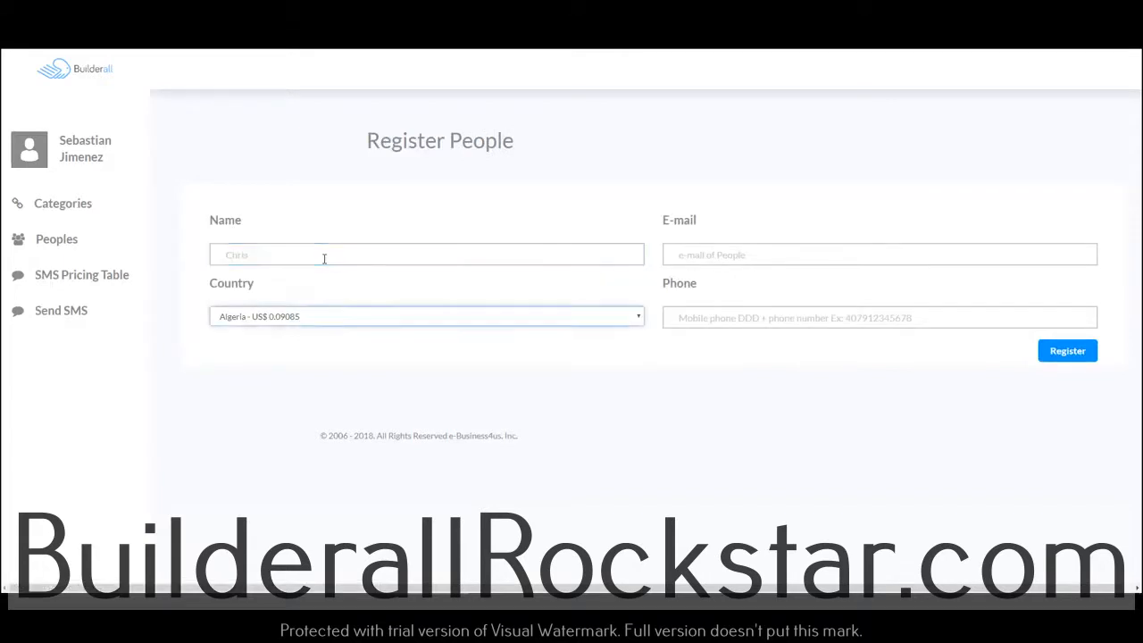
click(337, 318)
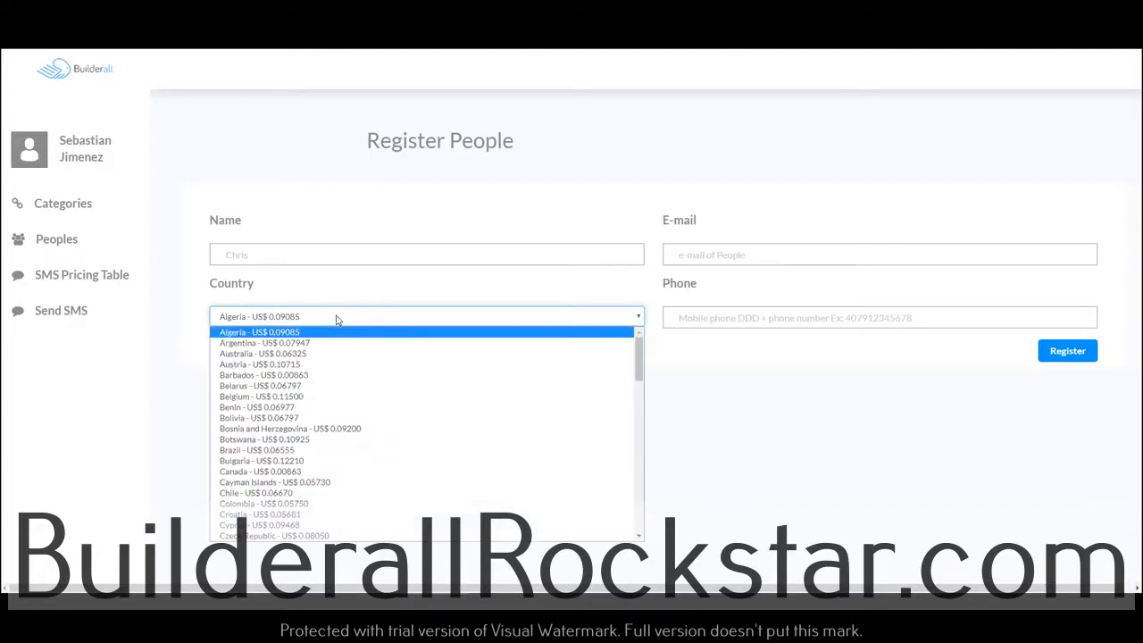
drag(637, 369, 607, 539)
click(268, 515)
click(728, 324)
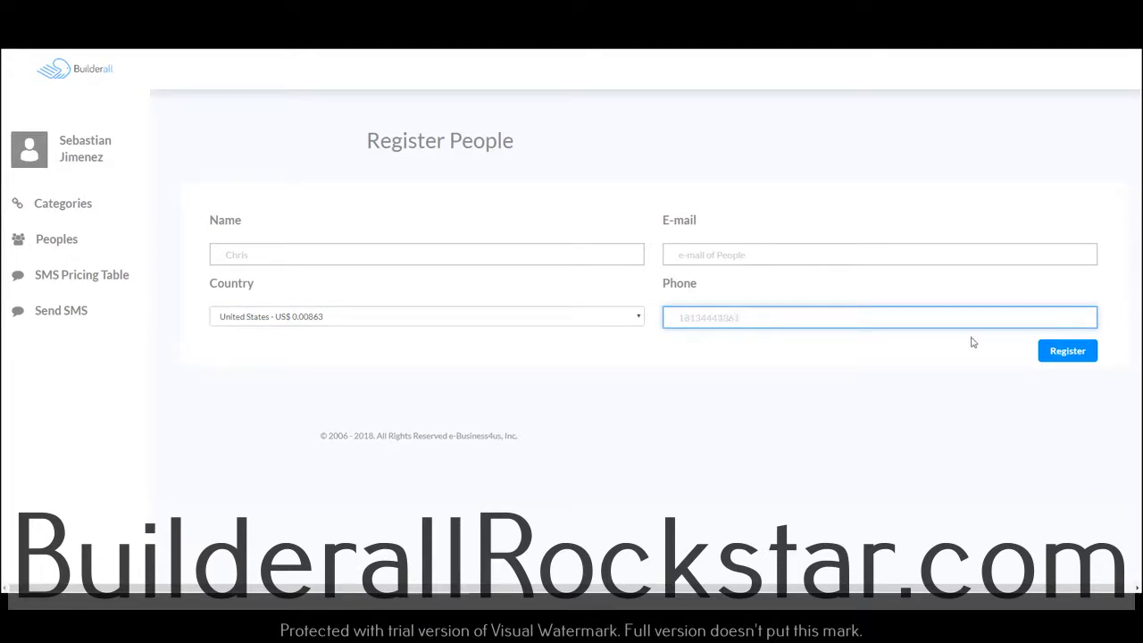
click(1067, 350)
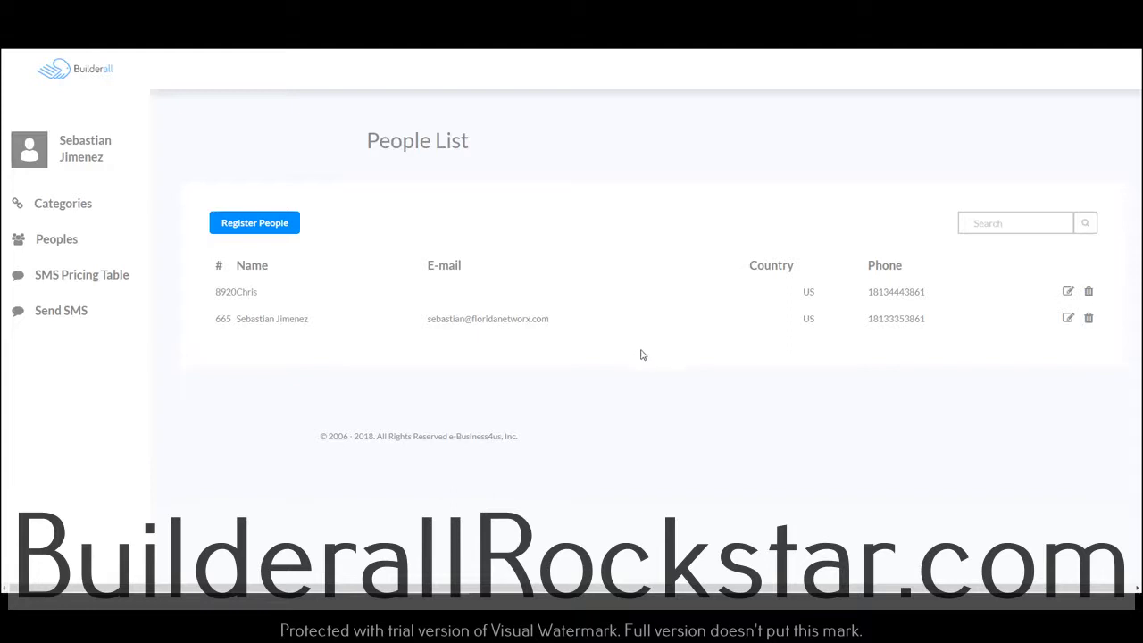
Add both registered people to the Current Clients category
click(66, 206)
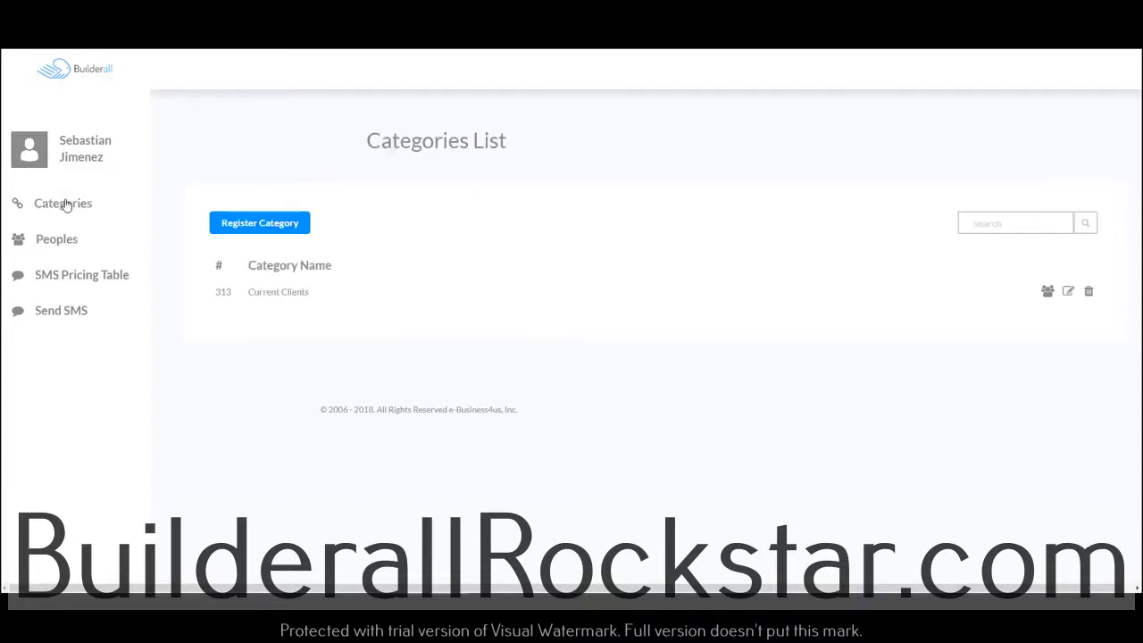
click(1048, 293)
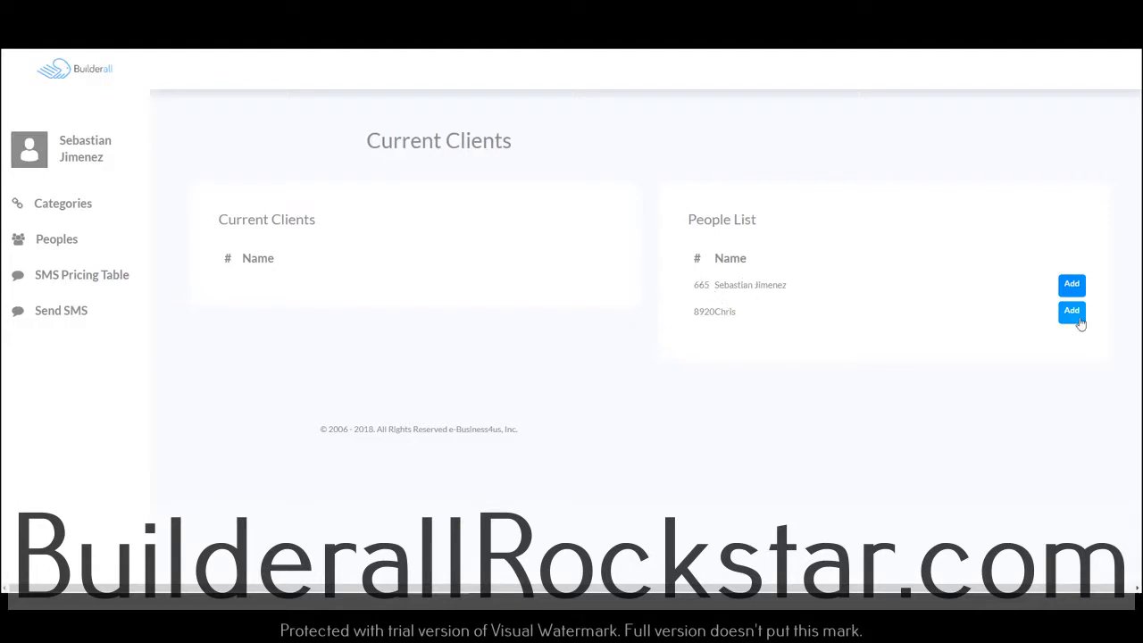
click(1072, 313)
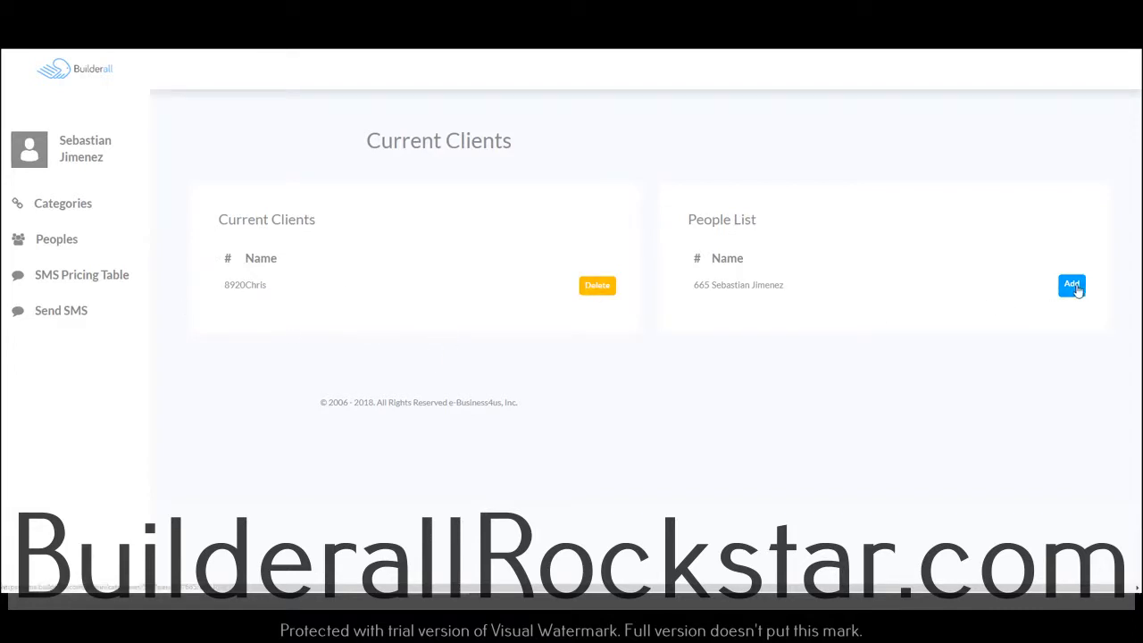
click(1072, 286)
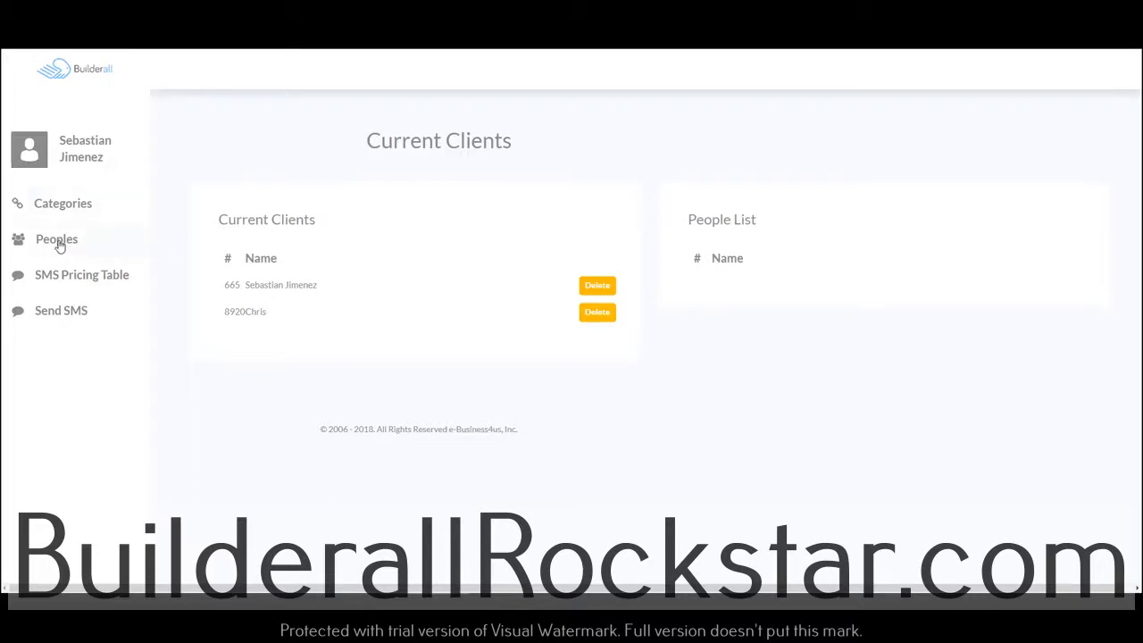
Open the Send SMS form, try the Current Clients category as recipient, and select only the second listed person instead
click(61, 318)
click(597, 299)
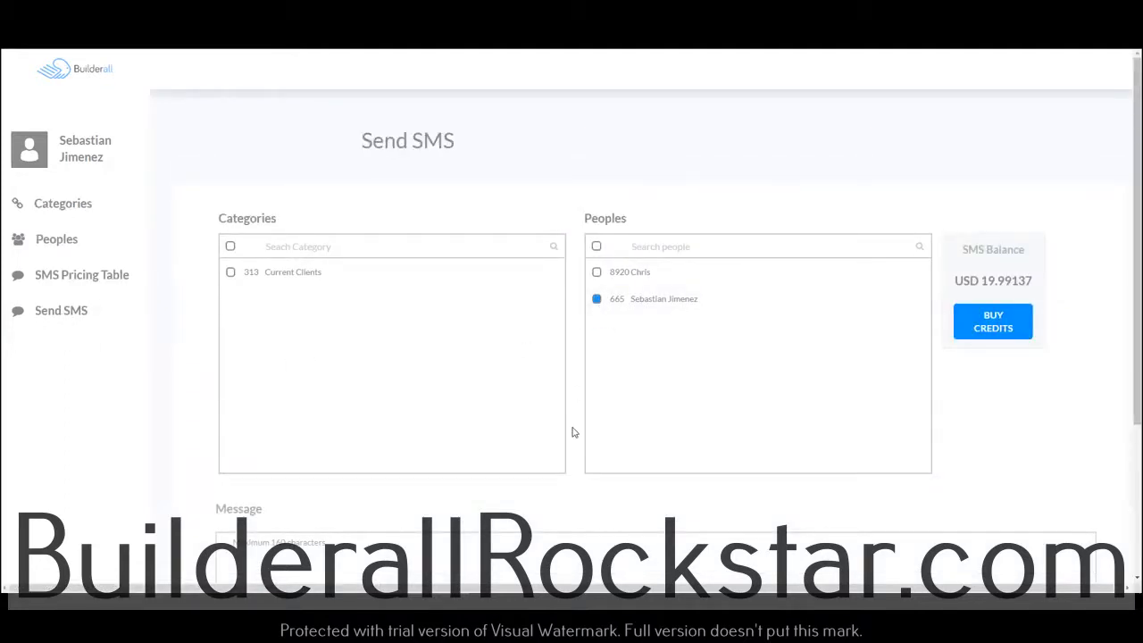
scroll(574, 436, down, 3)
click(384, 375)
scroll(531, 435, up, 3)
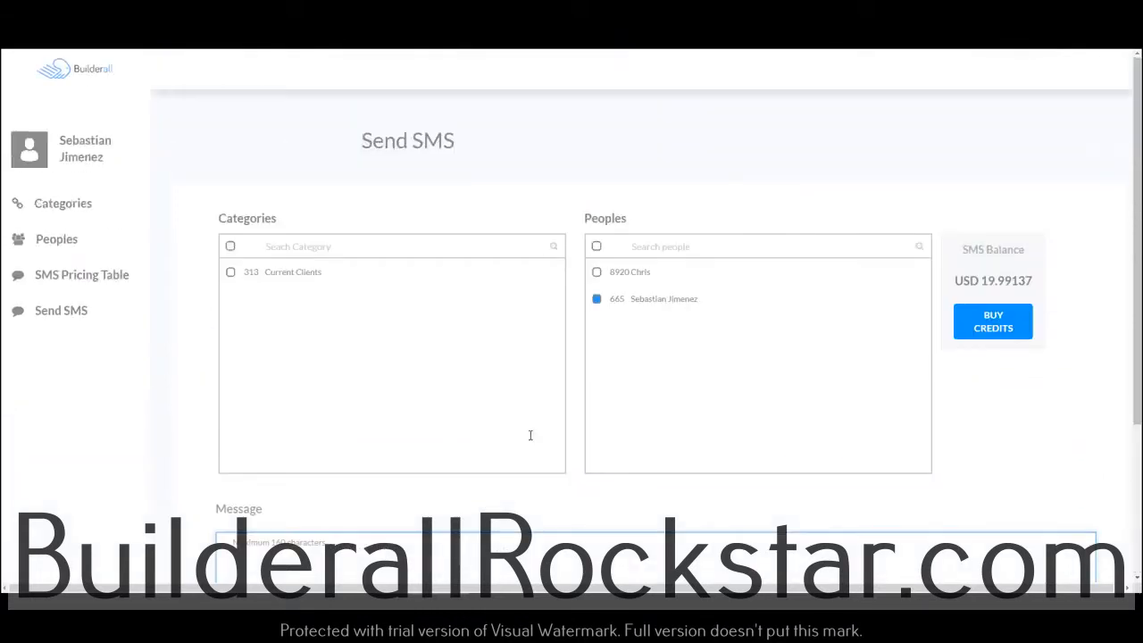
click(596, 298)
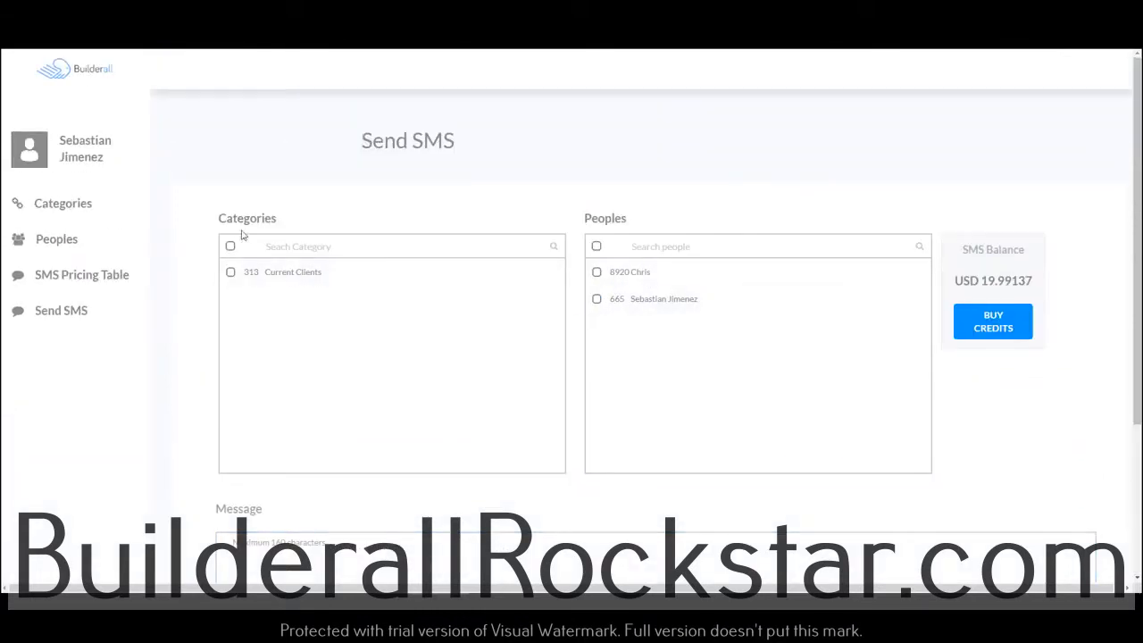
click(231, 272)
click(231, 272)
click(596, 300)
Write a message greeting the recipient by first name, followed by "this is a text message from Builderall"
scroll(725, 376, down, 1)
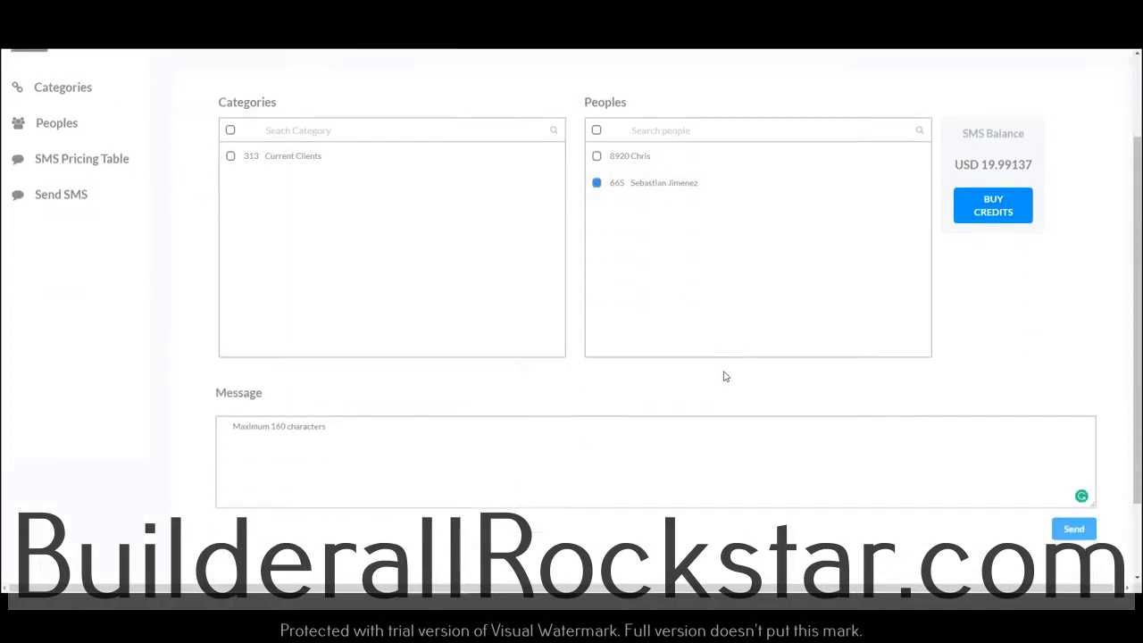
scroll(725, 376, down, 1)
click(384, 400)
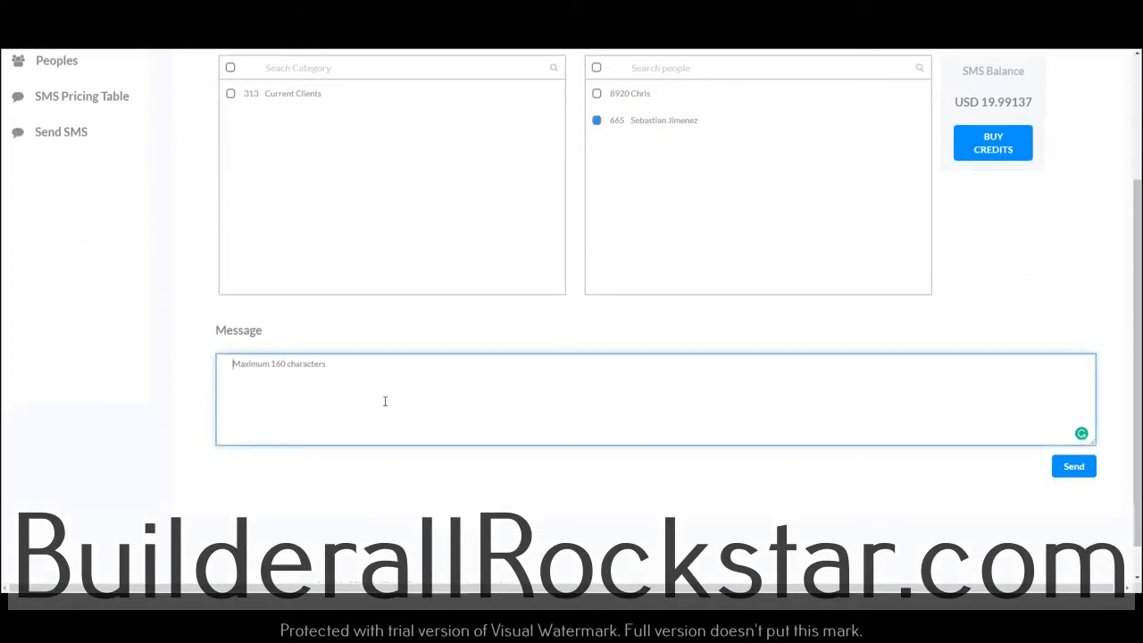
text(Hi Sebastian this is a tes)
text(t message from Builderall)
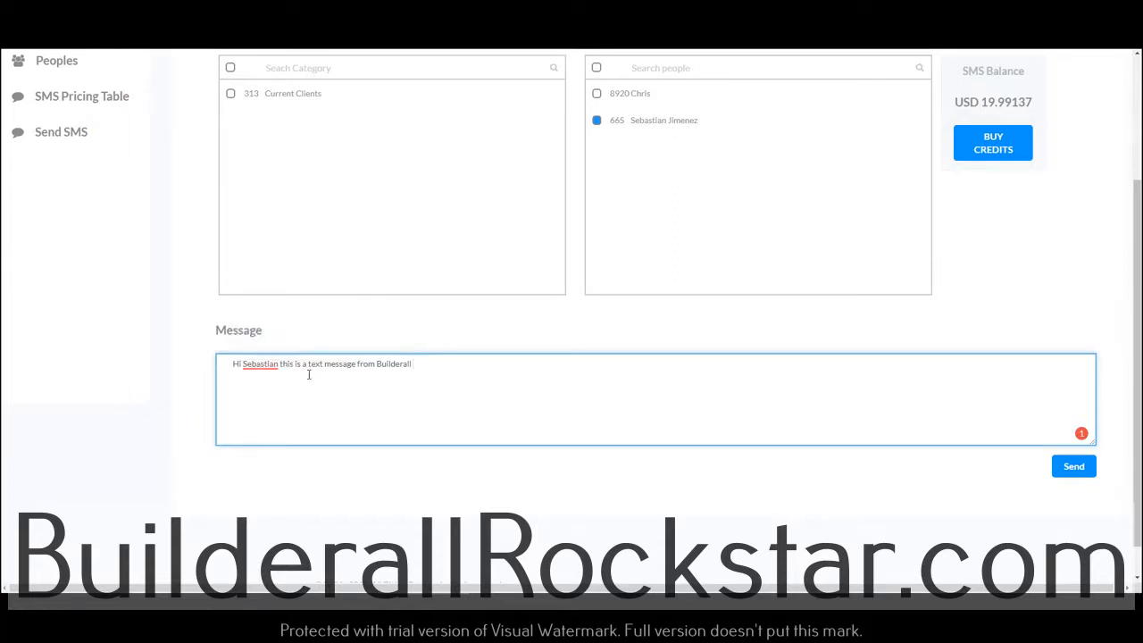
scroll(665, 379, up, 2)
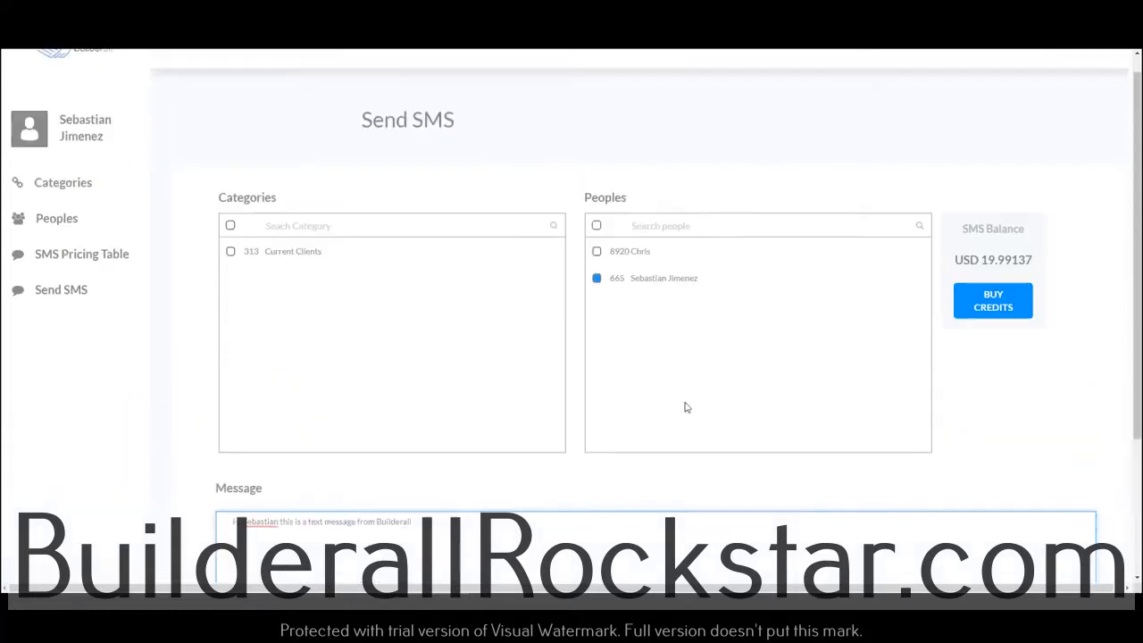
Send the written text message to the selected person, confirm the sending, and close the confirmation dialog
scroll(892, 435, down, 3)
click(1074, 432)
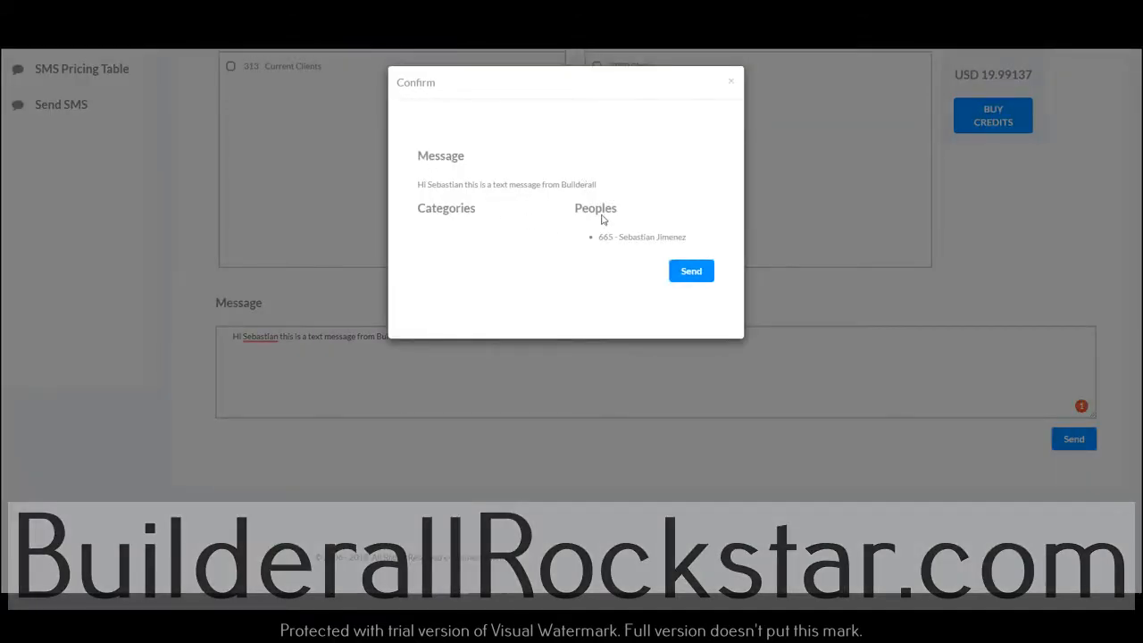
click(695, 272)
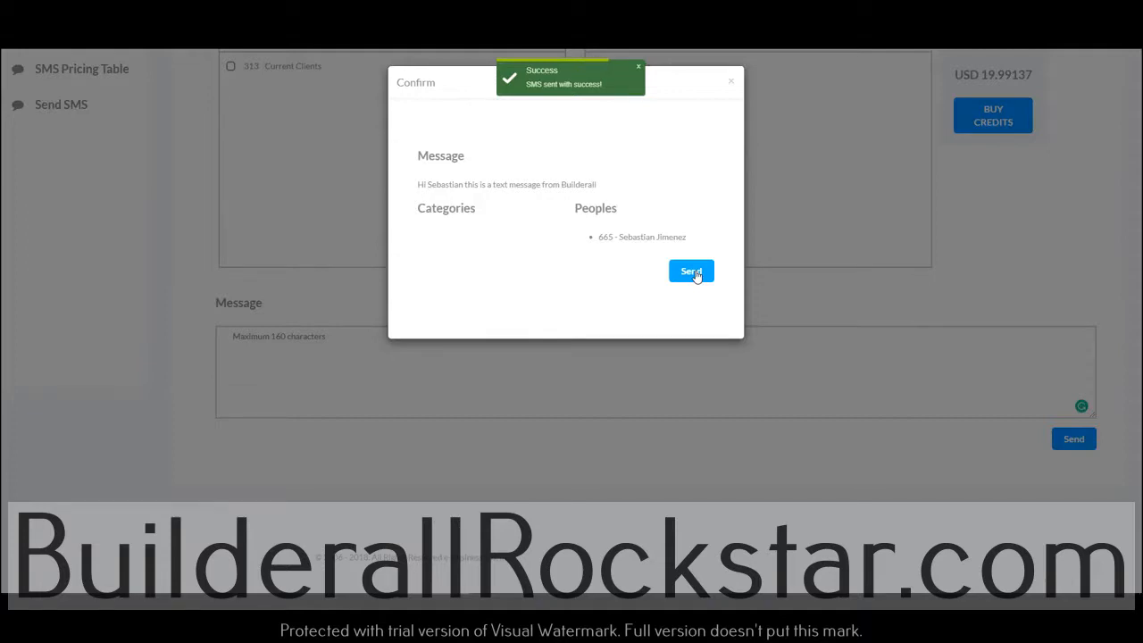
click(729, 81)
scroll(724, 415, up, 3)
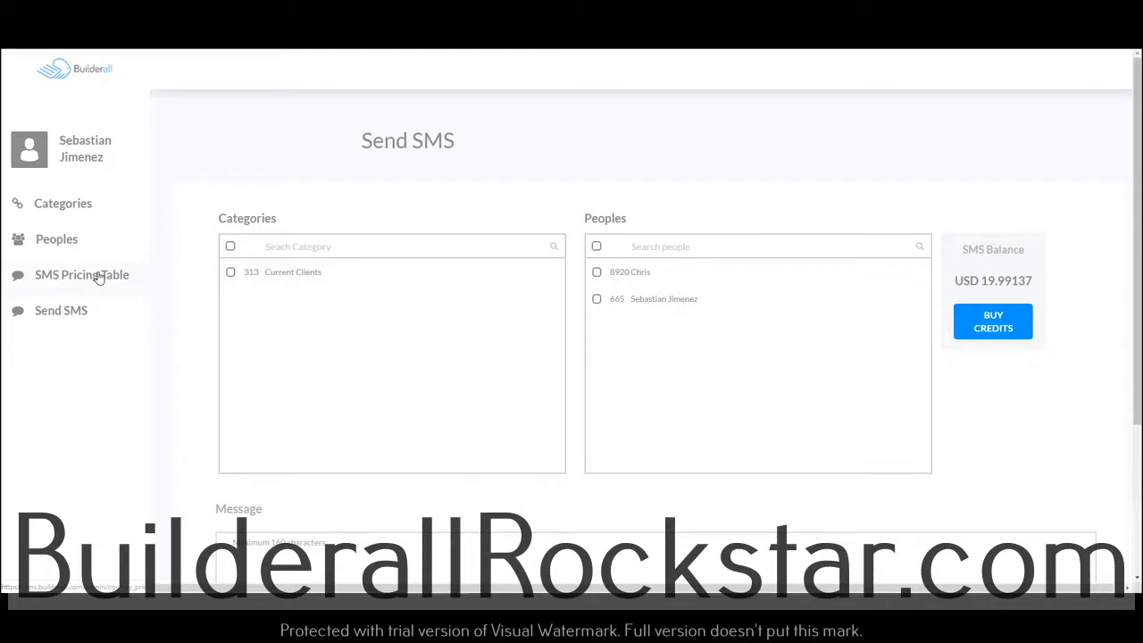
scroll(585, 312, down, 1)
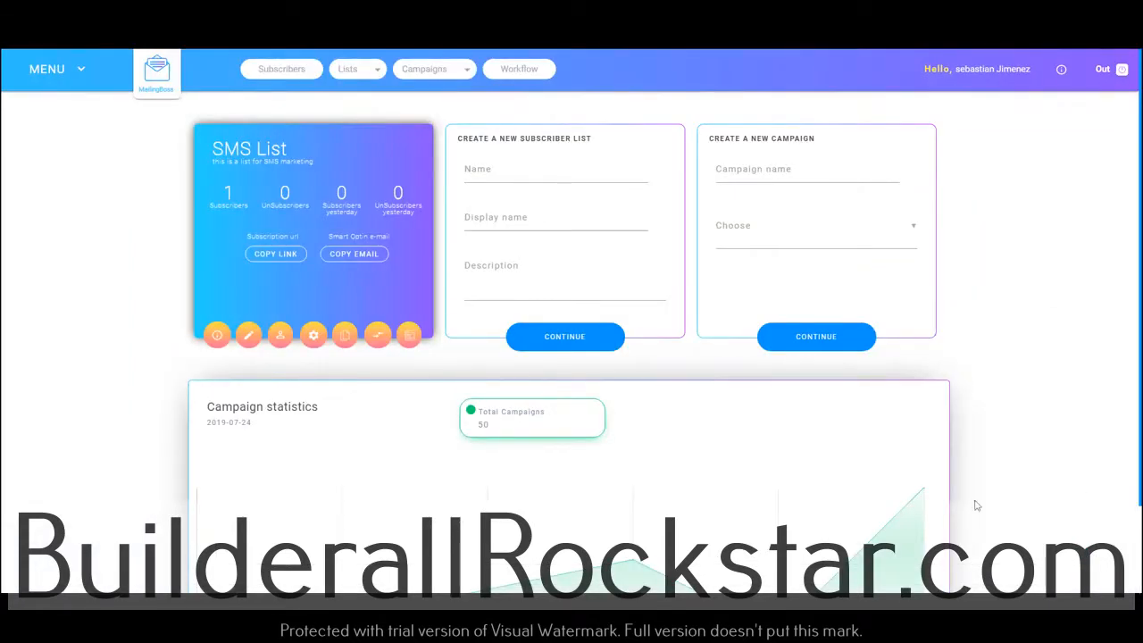
In MailingBoss, start a new subscriber list with "BA Nation Welcome SMS" as both its name and display name
click(359, 70)
click(360, 88)
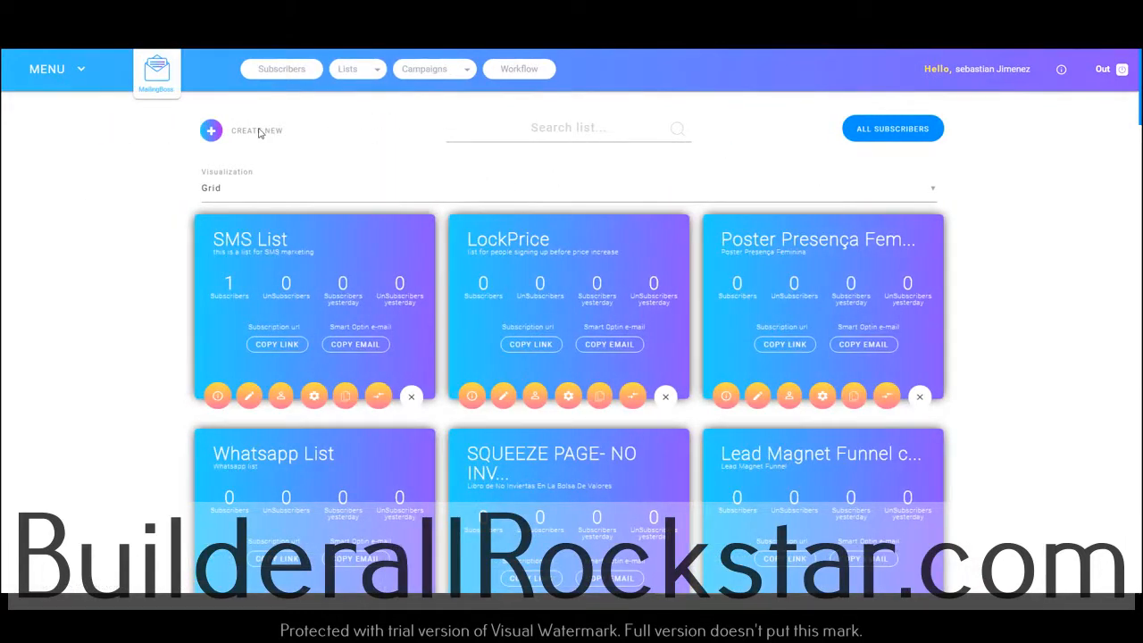
click(258, 131)
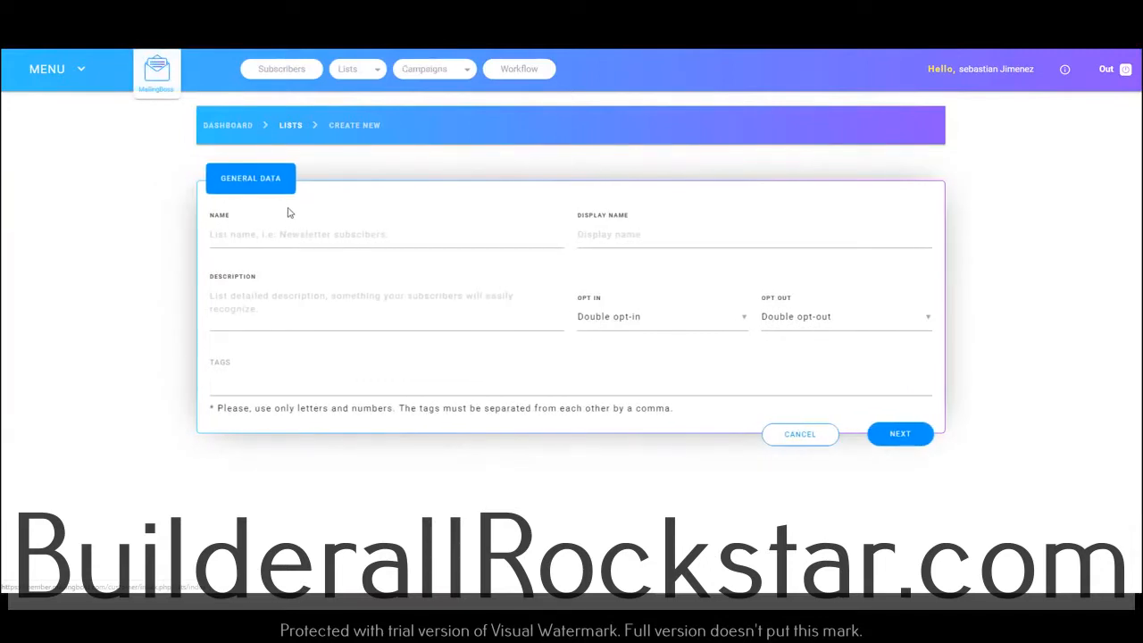
click(288, 236)
text(BA Na)
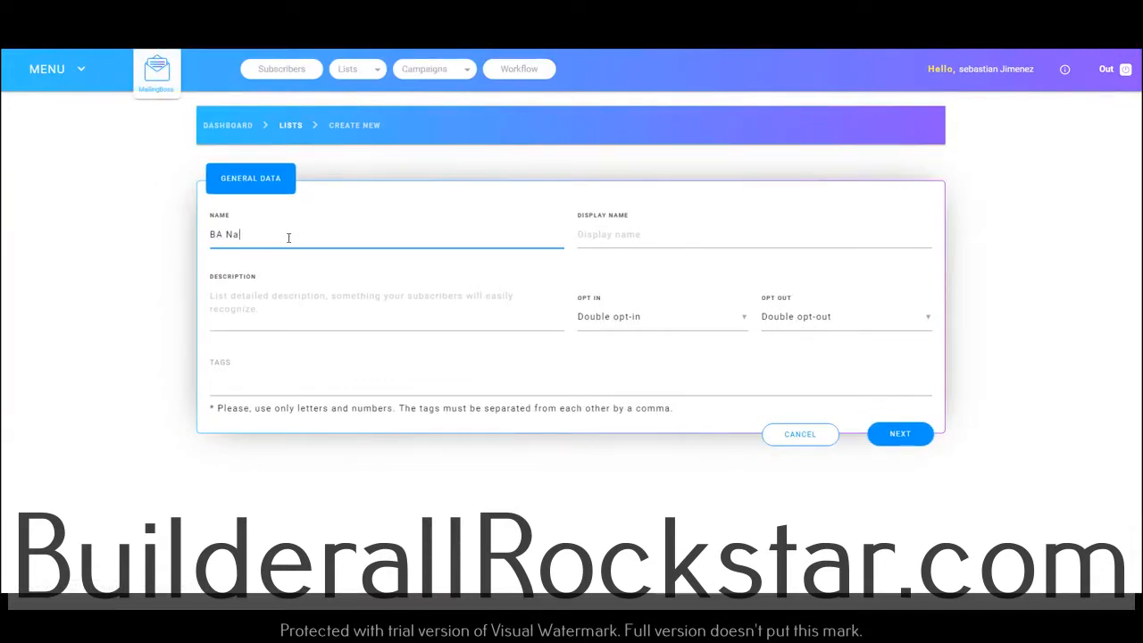
text(tion Welcome SM)
drag(327, 233, 211, 236)
key(ctrl+c)
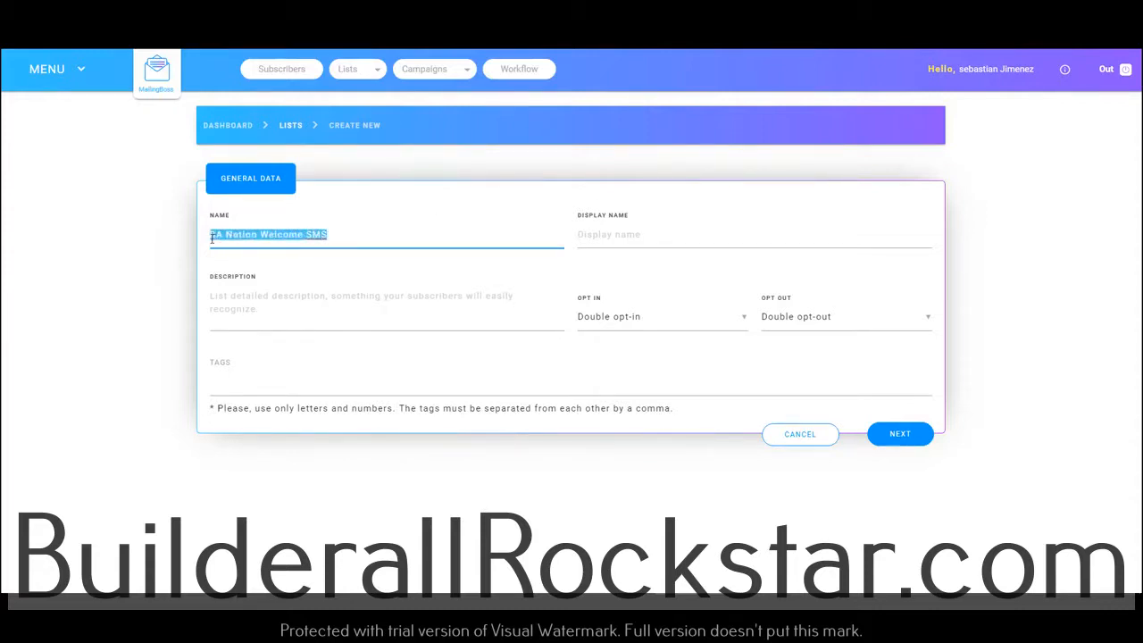
click(628, 237)
key(ctrl+v)
Describe the list as one for welcoming new members by SMS, and save its general data
click(326, 304)
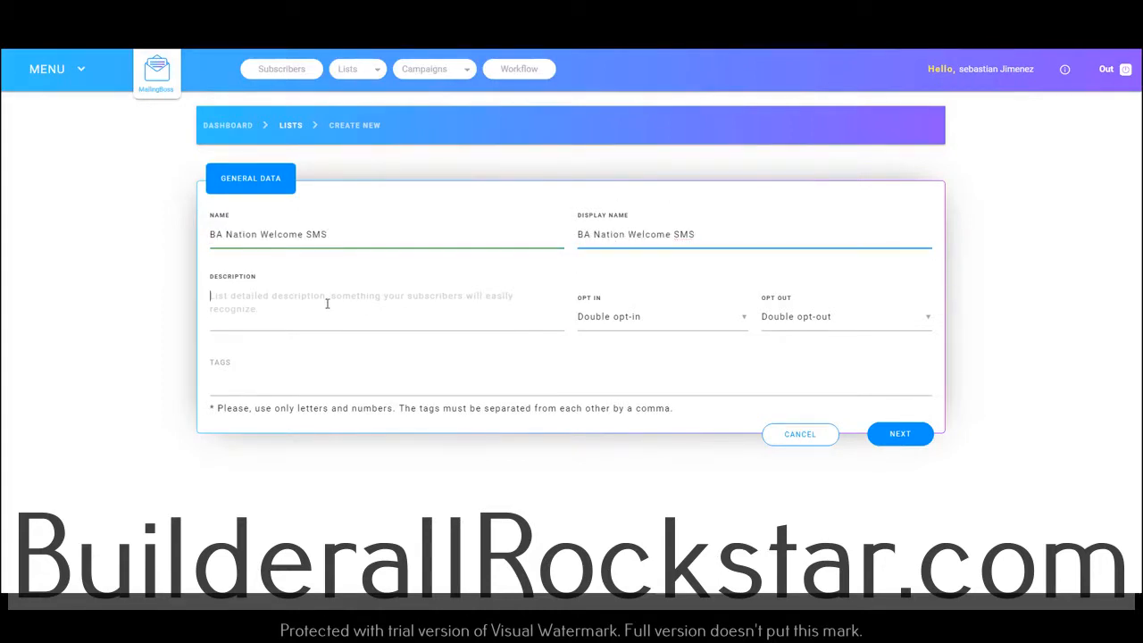
text(this is a list for we)
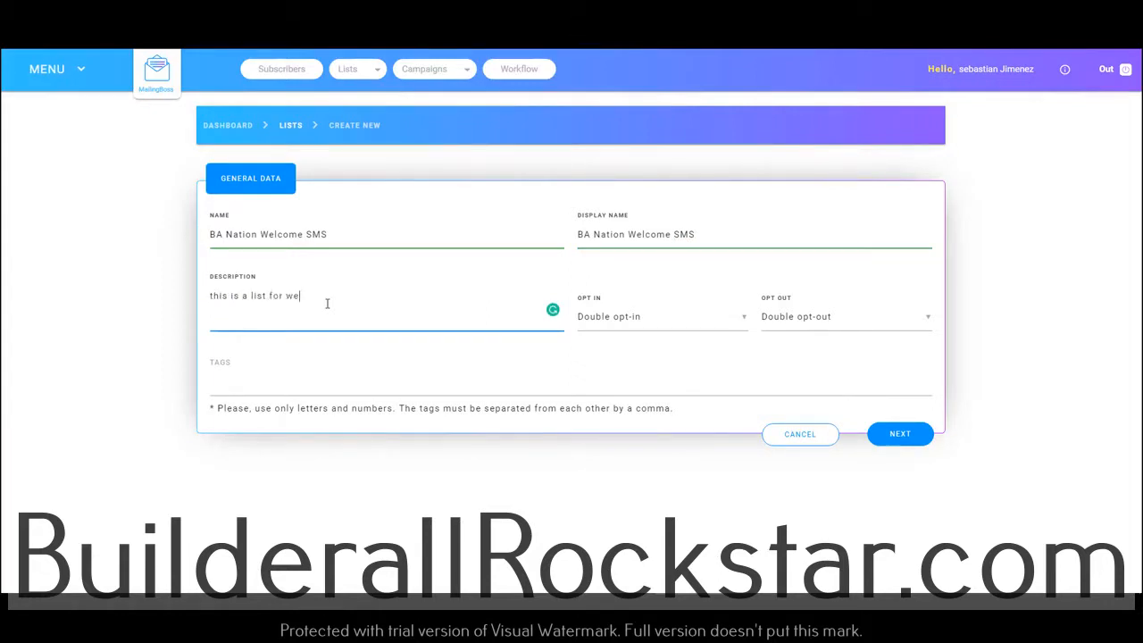
text(lcoming new members with )
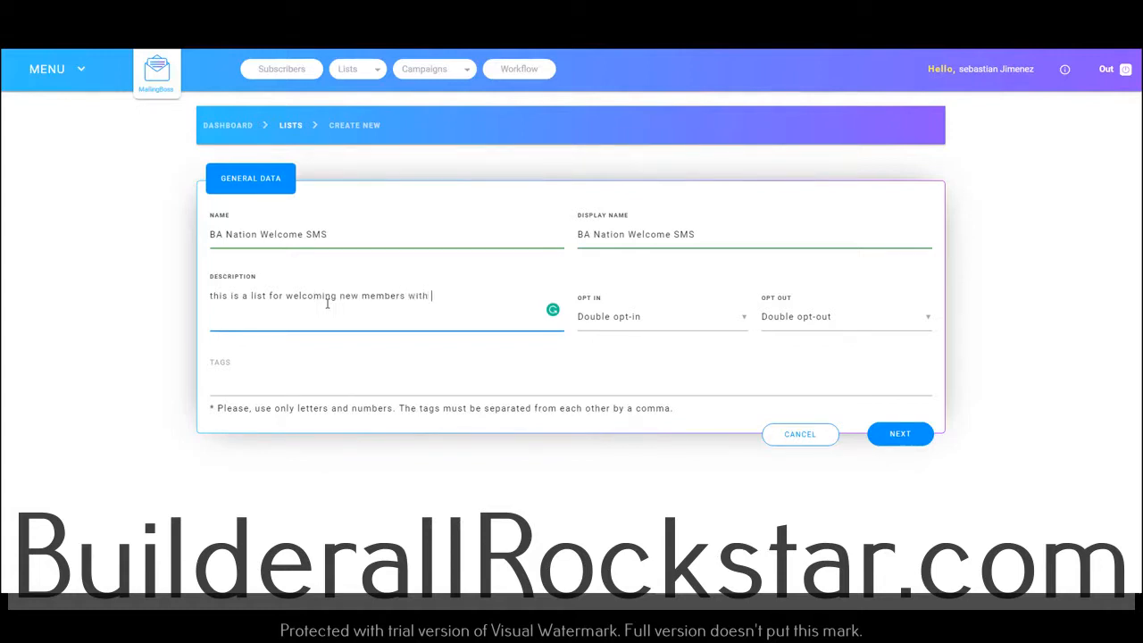
text(vis)
text( SMS)
click(900, 435)
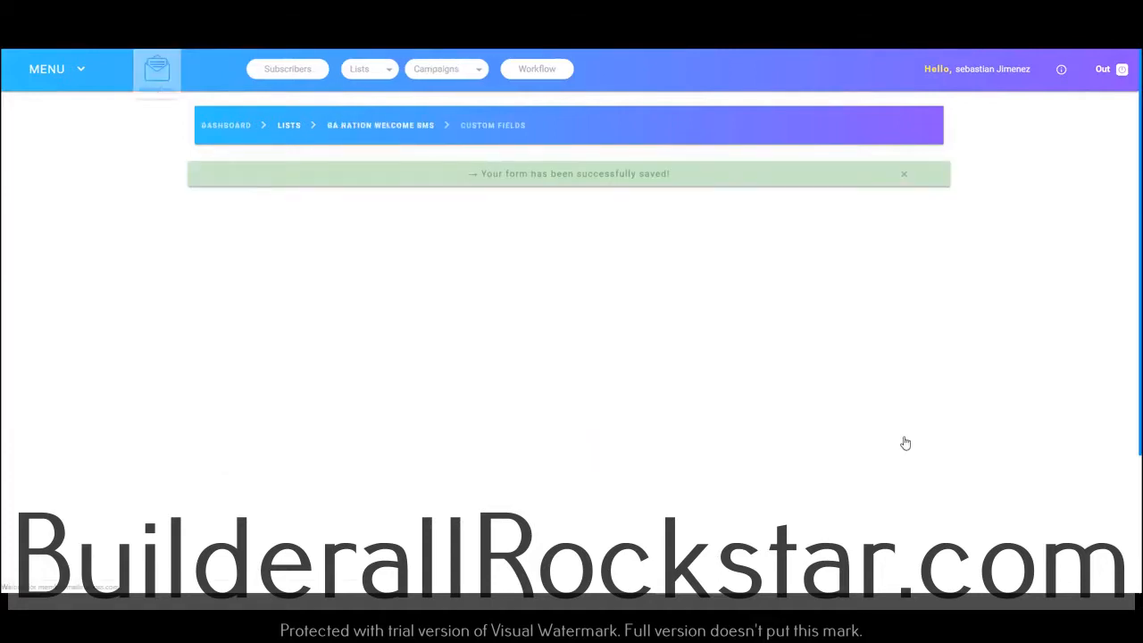
Add a phone prefix dropdown and a phone number text field to the list's custom fields
scroll(602, 398, down, 1)
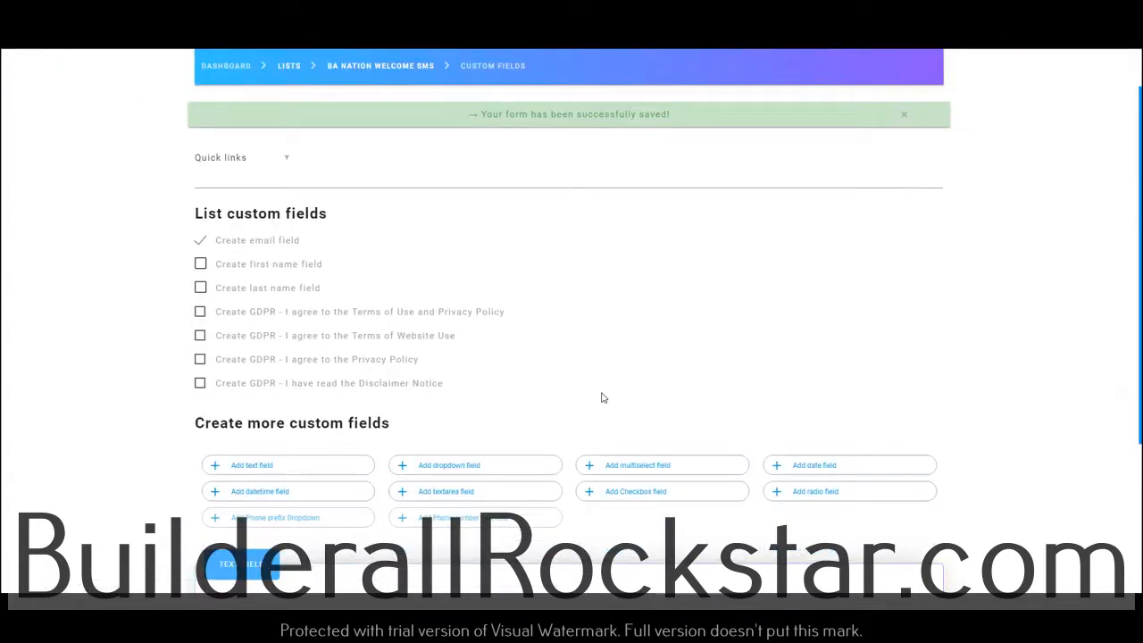
scroll(602, 398, down, 1)
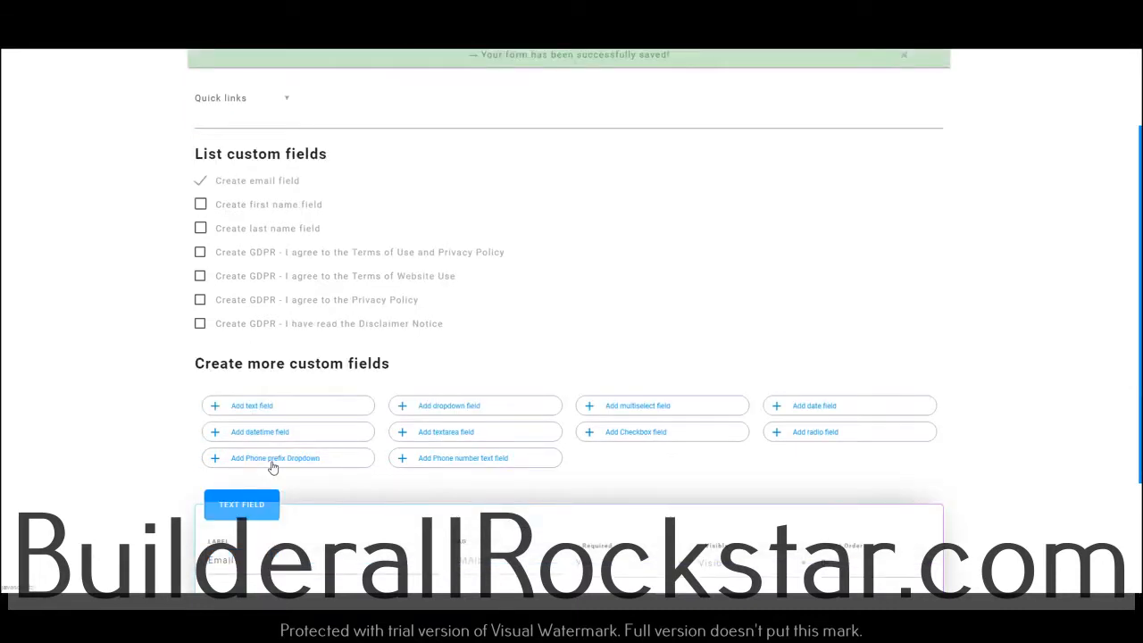
scroll(272, 467, down, 2)
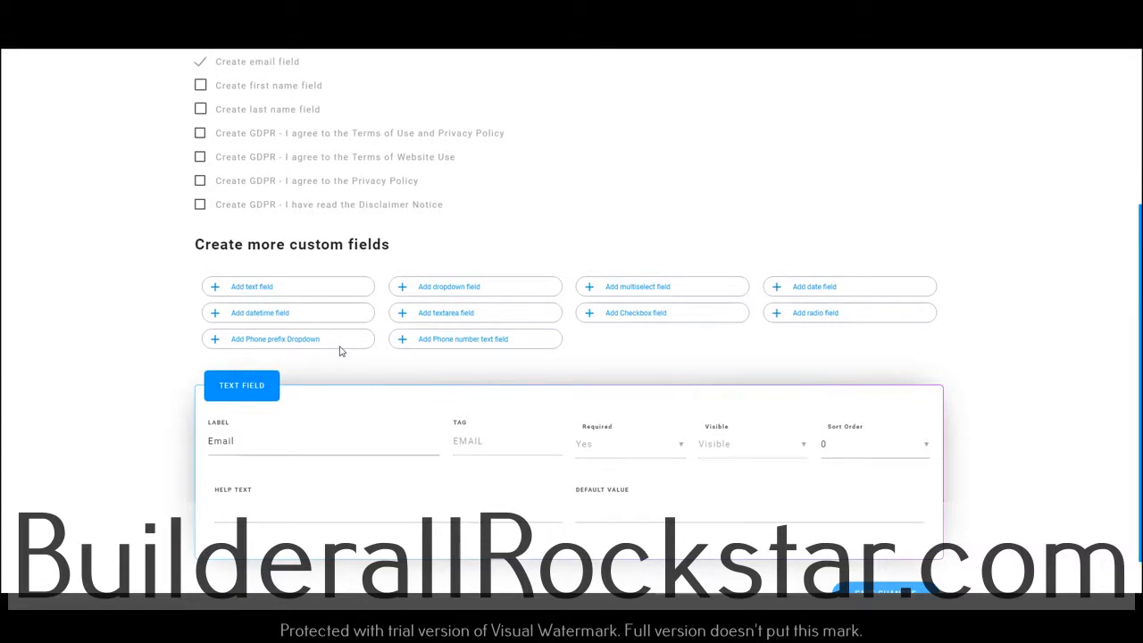
scroll(384, 366, down, 1)
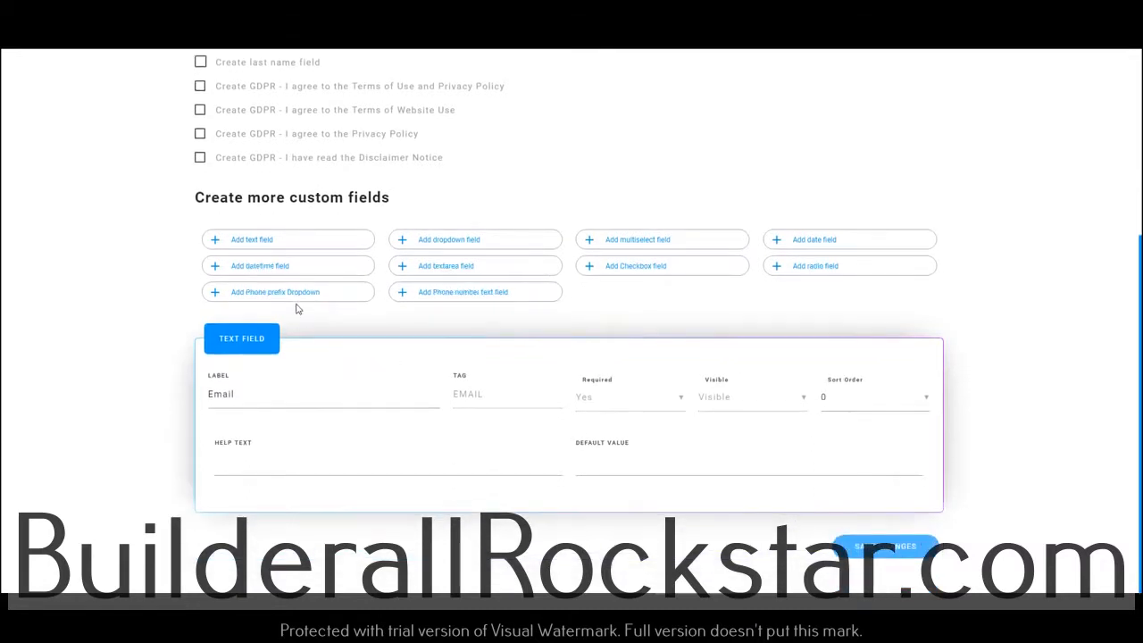
click(300, 295)
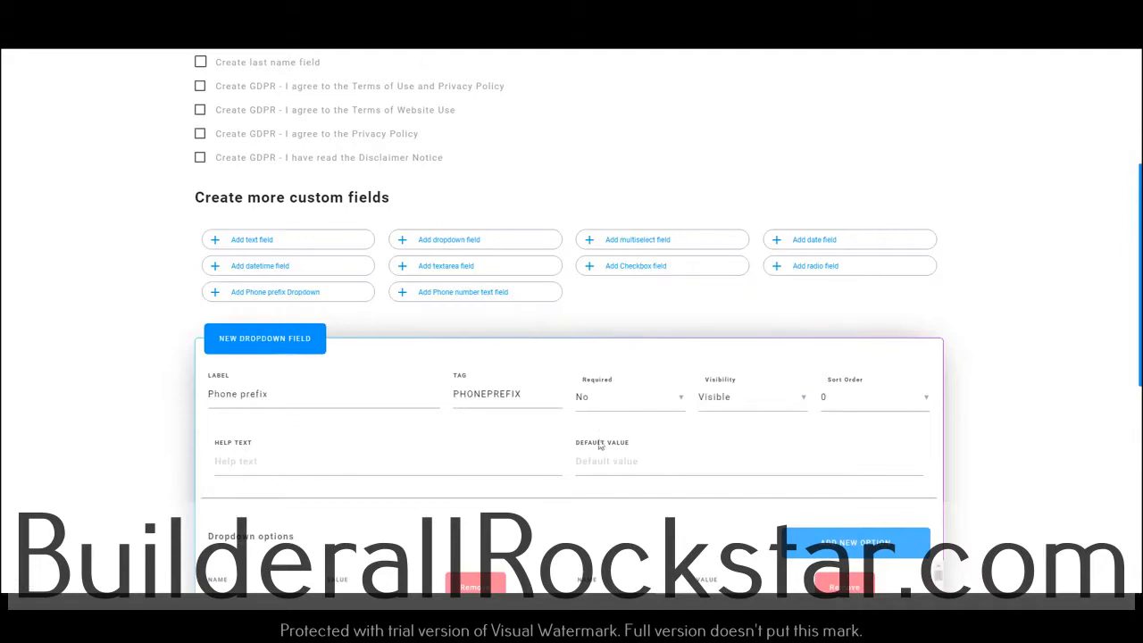
scroll(580, 442, down, 1)
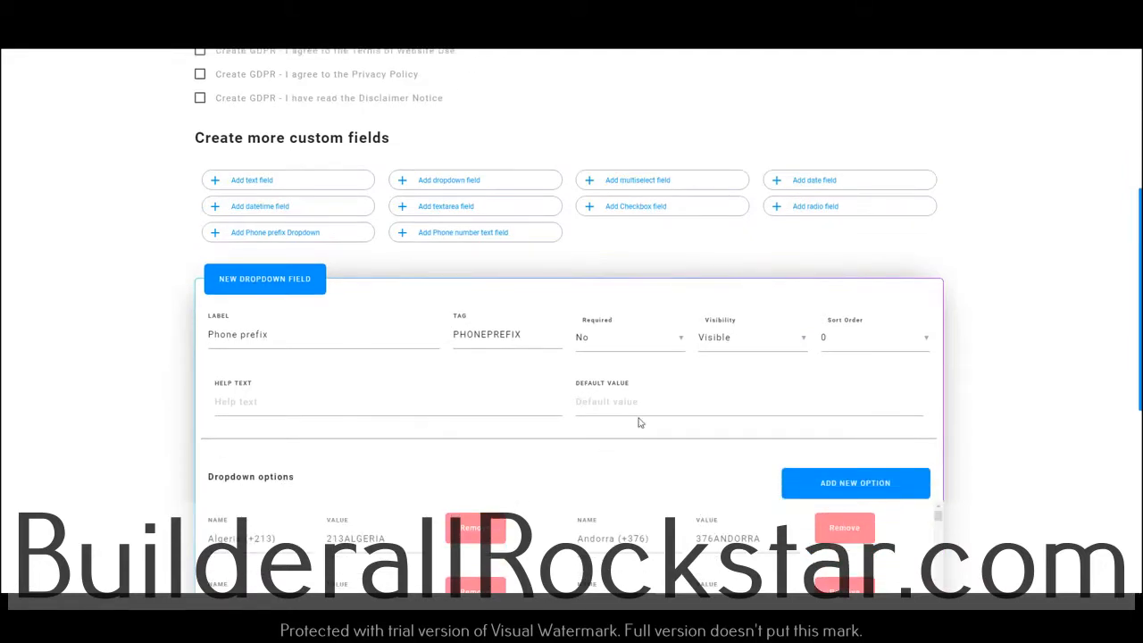
scroll(638, 421, down, 1)
scroll(688, 429, down, 3)
scroll(688, 429, up, 5)
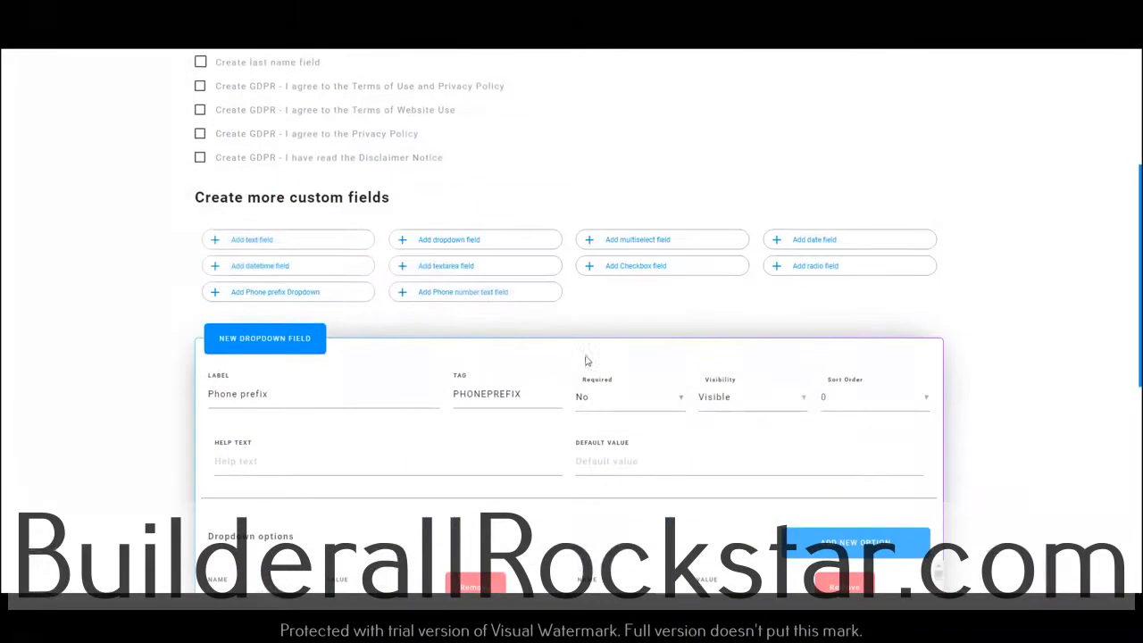
click(461, 295)
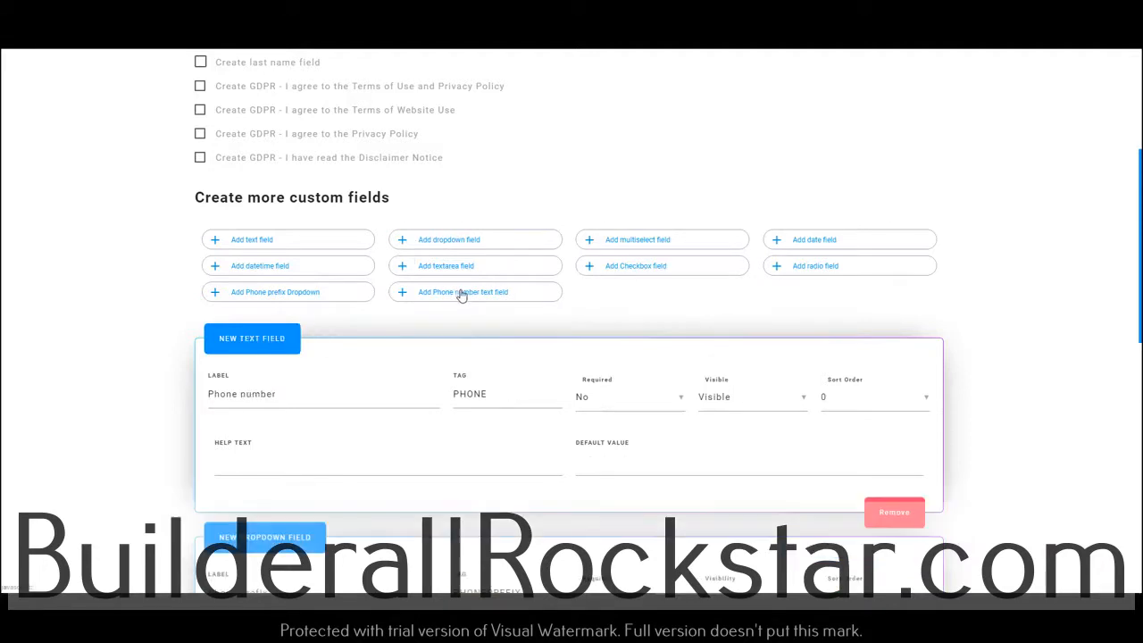
Set the sort order of the Phone number field to 1
scroll(454, 449, down, 4)
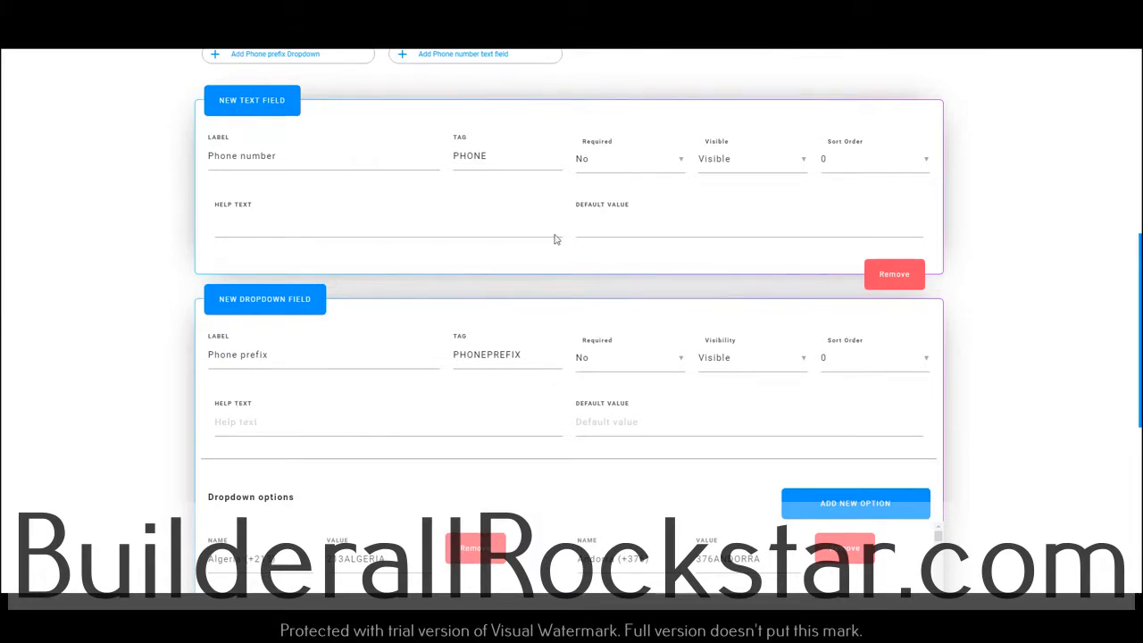
click(869, 158)
click(987, 319)
scroll(1029, 349, down, 4)
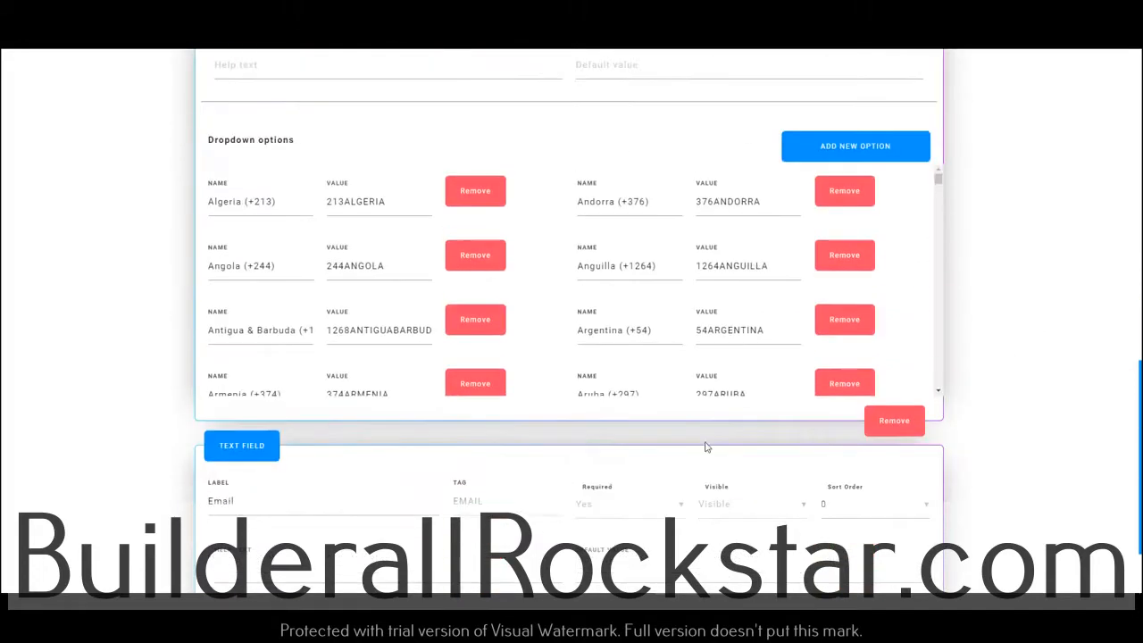
scroll(543, 428, up, 5)
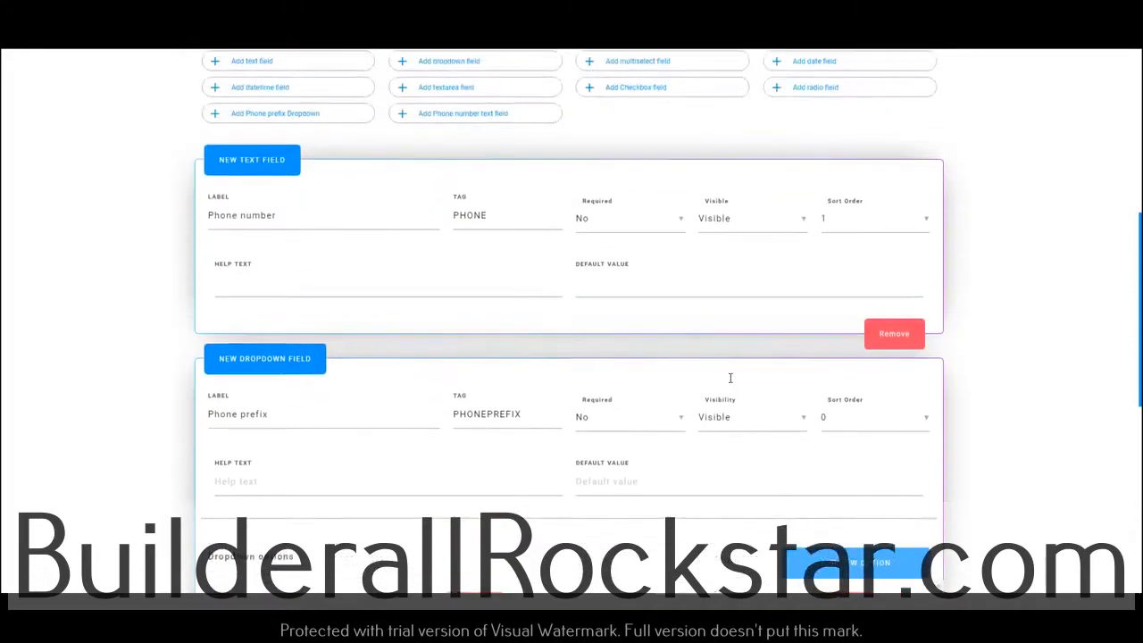
Change the Email field's sort order so it follows the phone fields, and save the custom fields
scroll(730, 377, down, 5)
scroll(730, 377, down, 1)
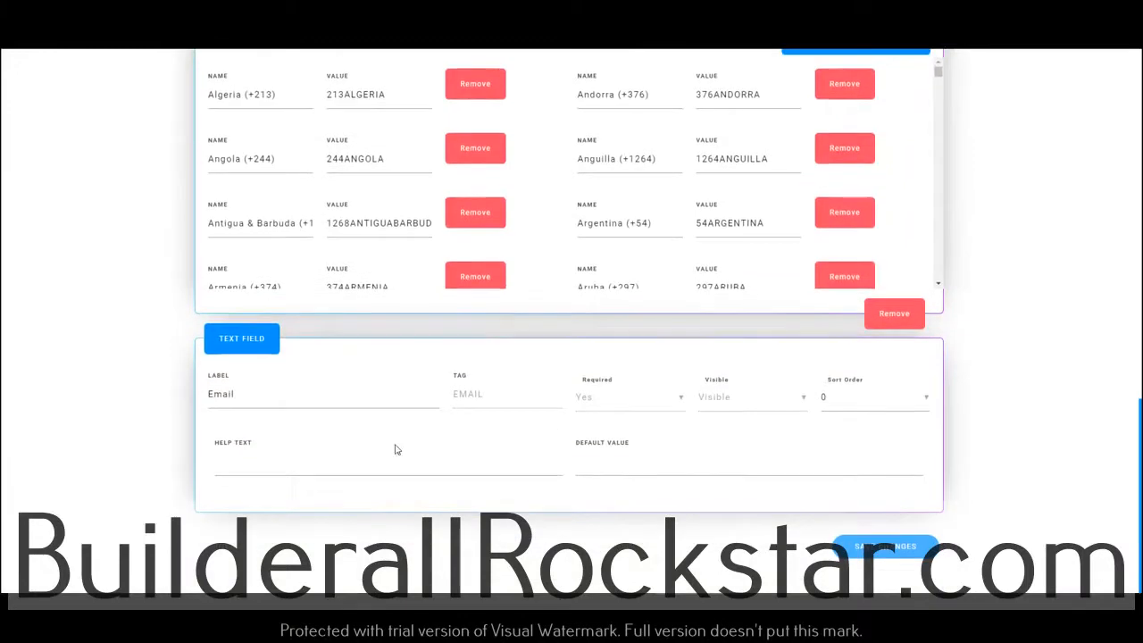
click(864, 410)
click(844, 458)
scroll(1018, 516, up, 1)
scroll(1018, 516, down, 1)
click(895, 553)
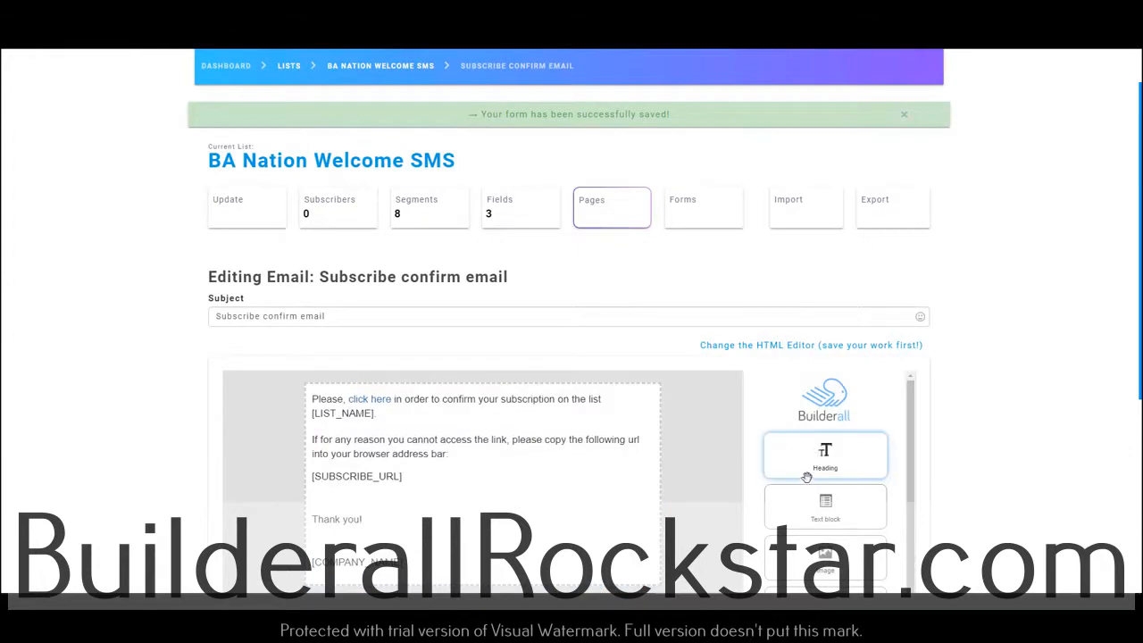
Accept the default subscribe confirm email and return to the lists overview
scroll(1006, 474, down, 4)
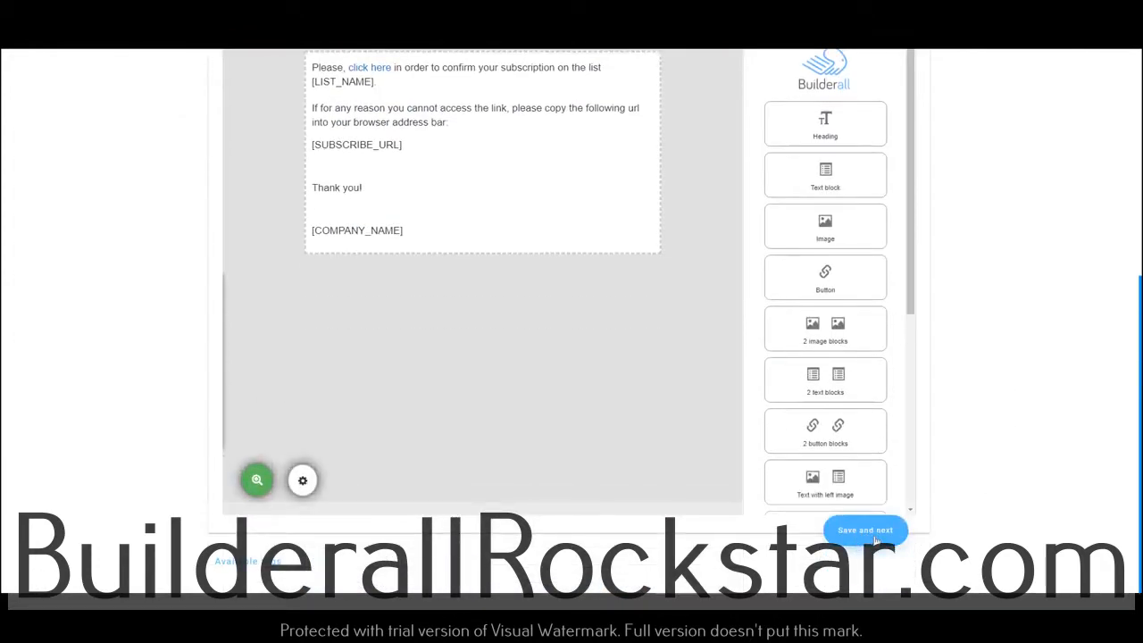
scroll(631, 366, up, 2)
scroll(853, 580, down, 2)
scroll(852, 580, down, 2)
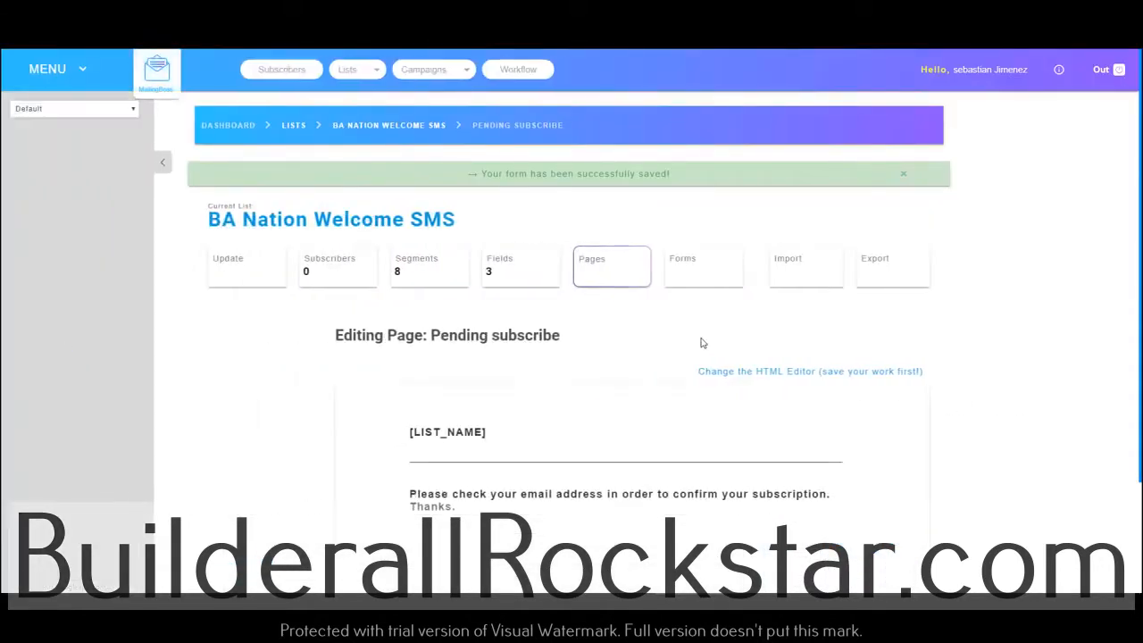
click(287, 131)
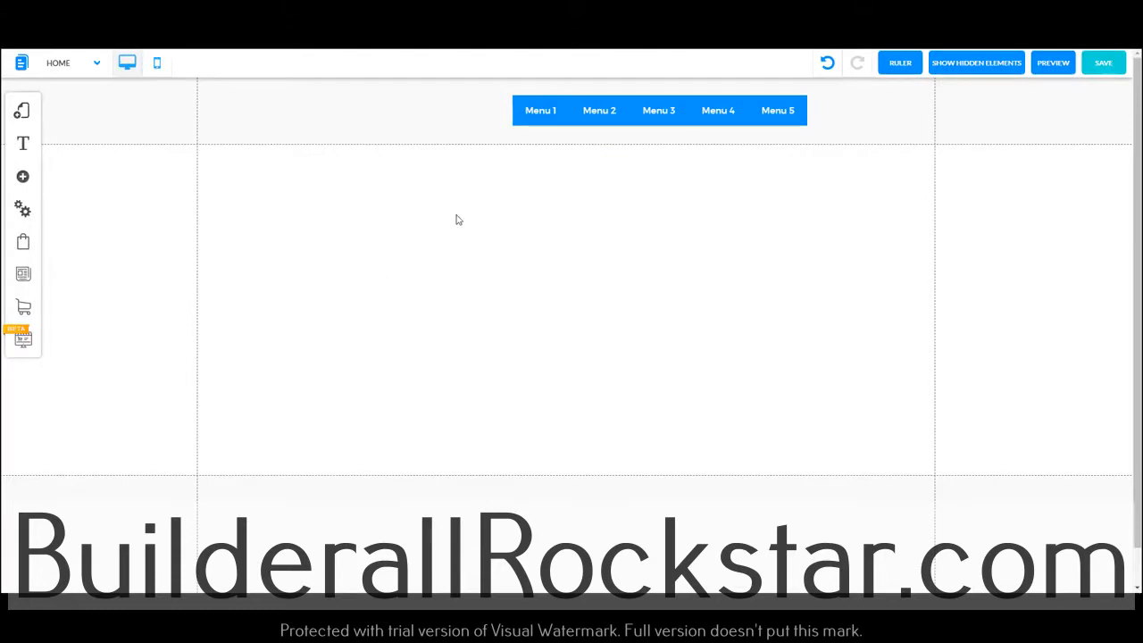
In the website builder, add the first email marketing opt-in form, the one with the blue button, to the Home page
click(23, 176)
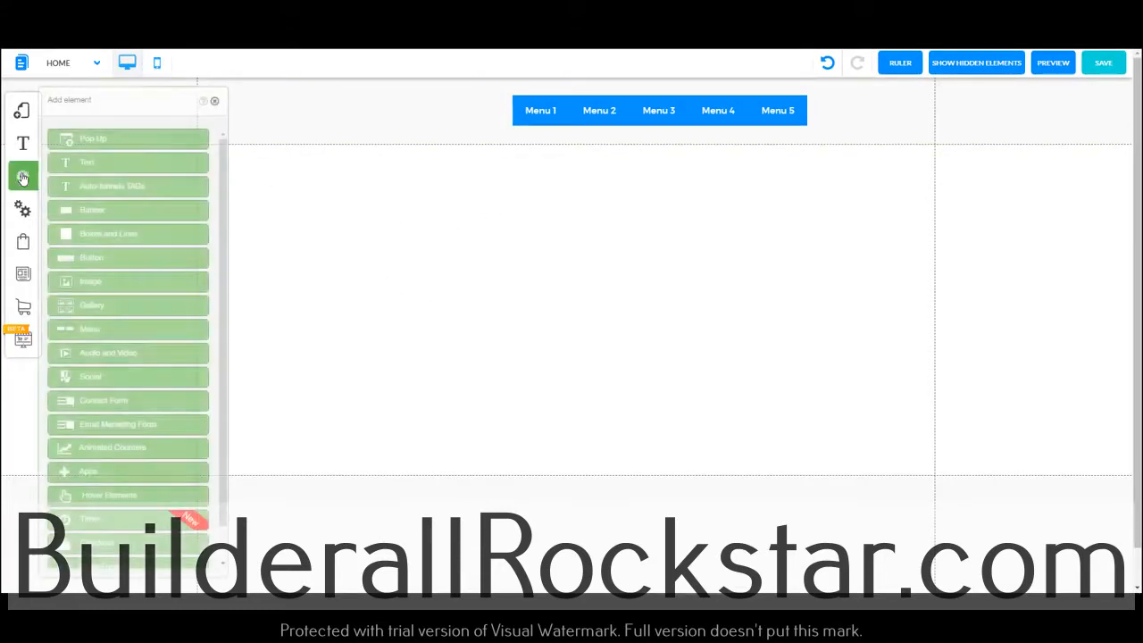
click(132, 428)
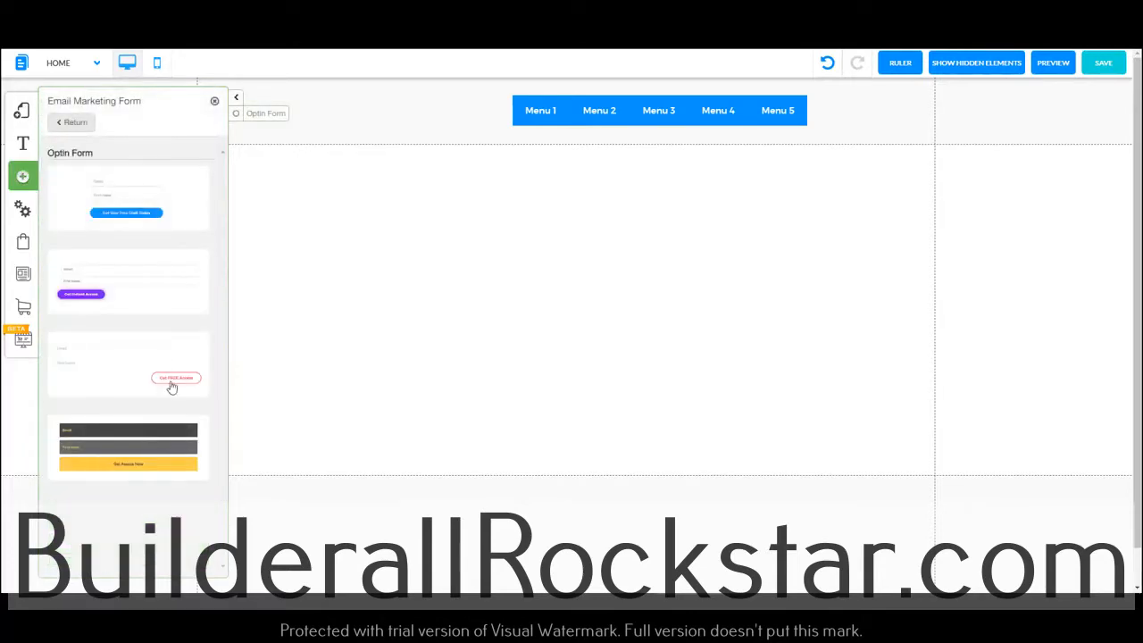
click(143, 215)
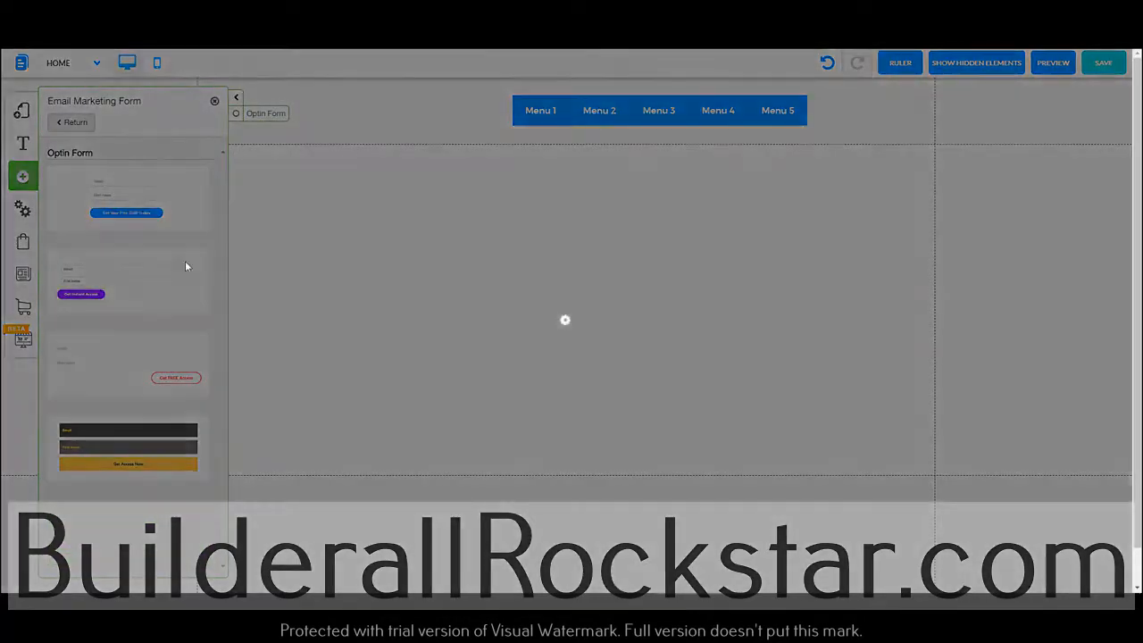
Configure the opt-in form on the Home page to use the BA Nation Welcome SMS list
click(577, 289)
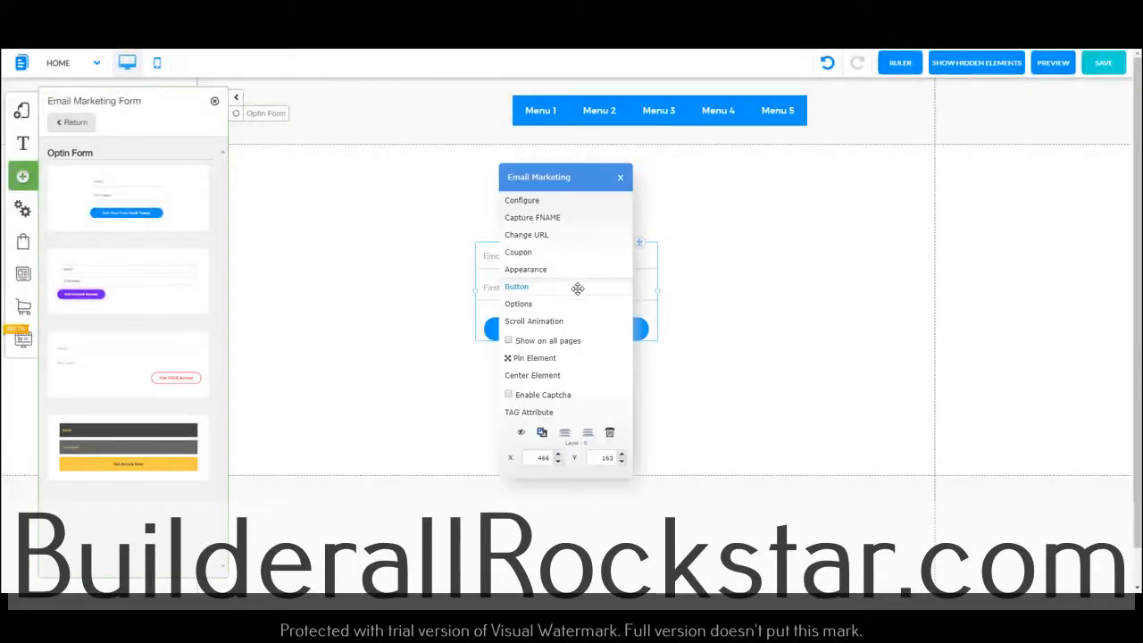
click(551, 203)
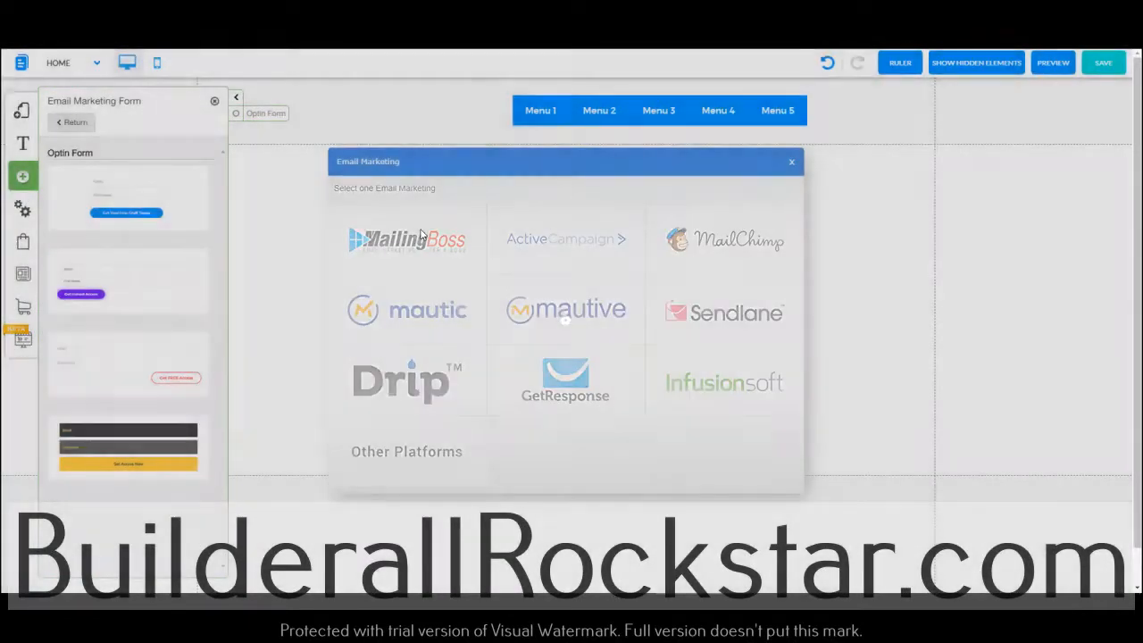
click(420, 237)
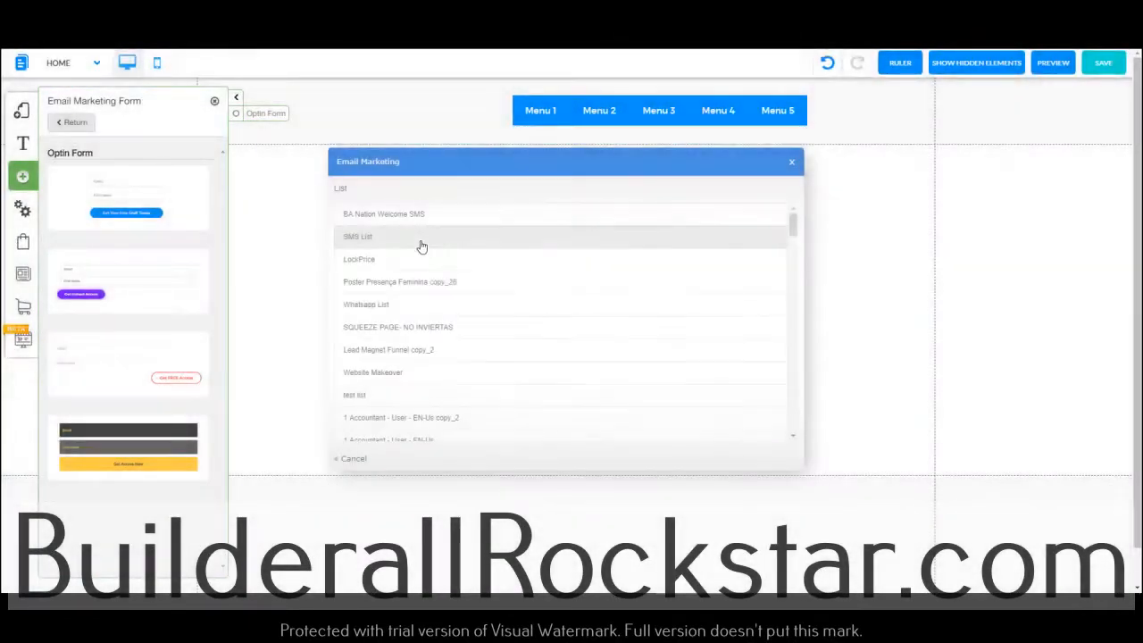
click(375, 222)
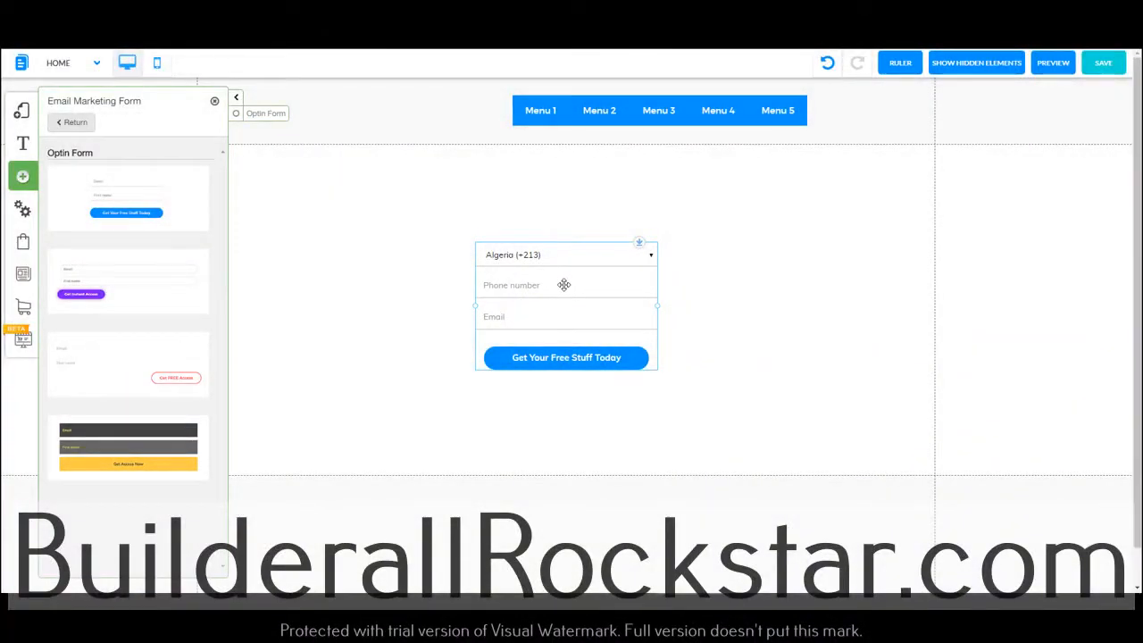
Save the website changes, including the modified Home page, and dismiss the alert
click(1103, 62)
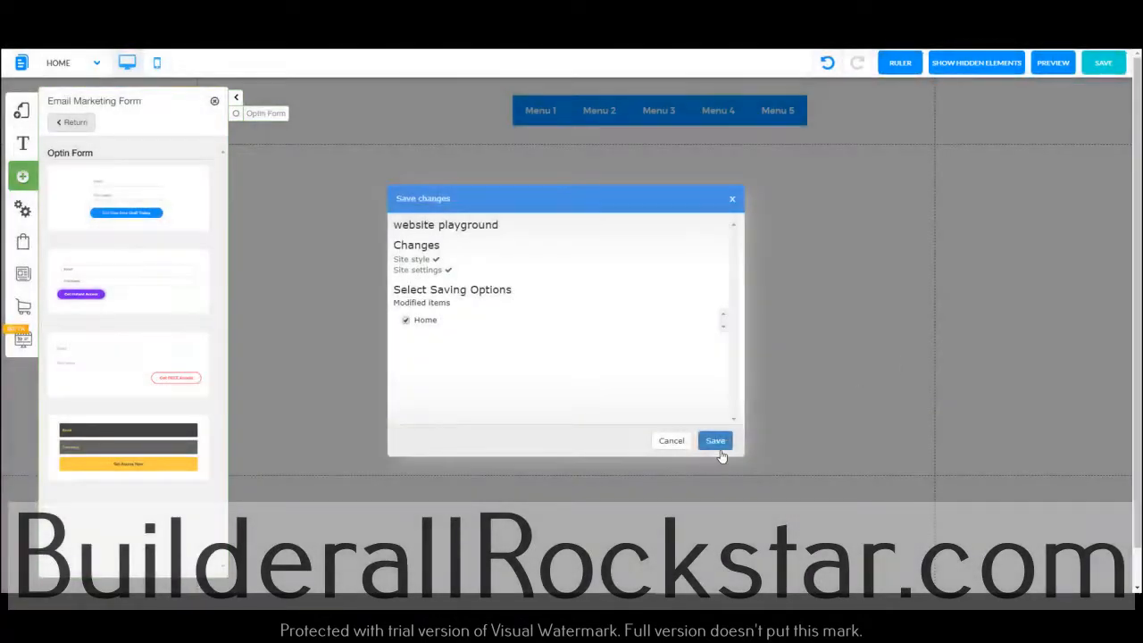
click(715, 440)
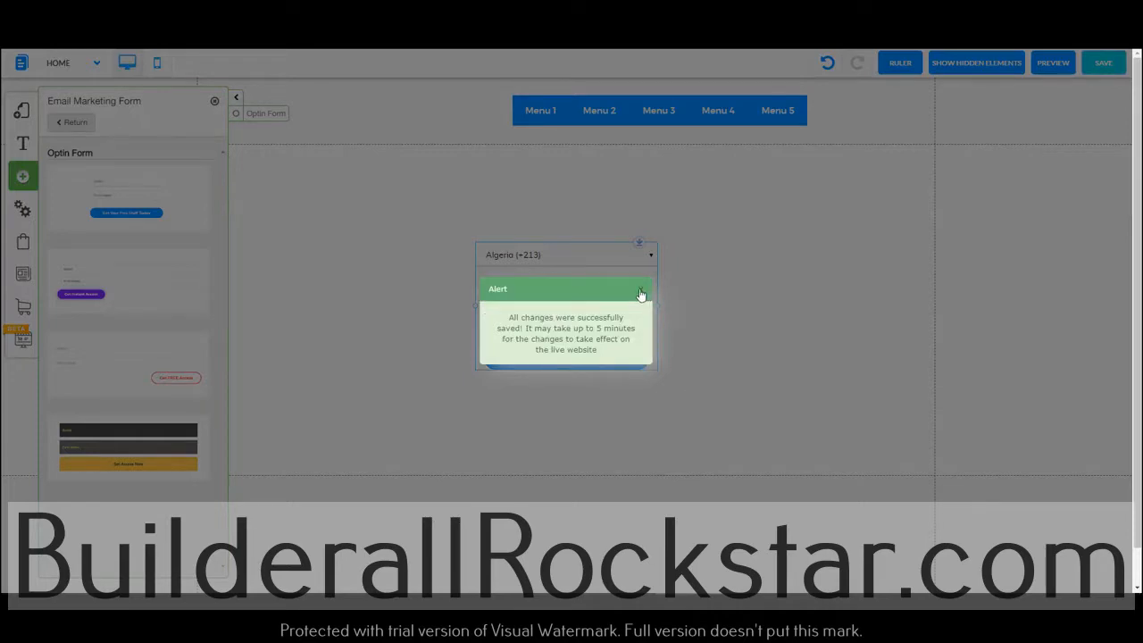
click(642, 291)
Preview the Home page, then examine the country prefix choices in the opt-in form on the live page
click(1050, 66)
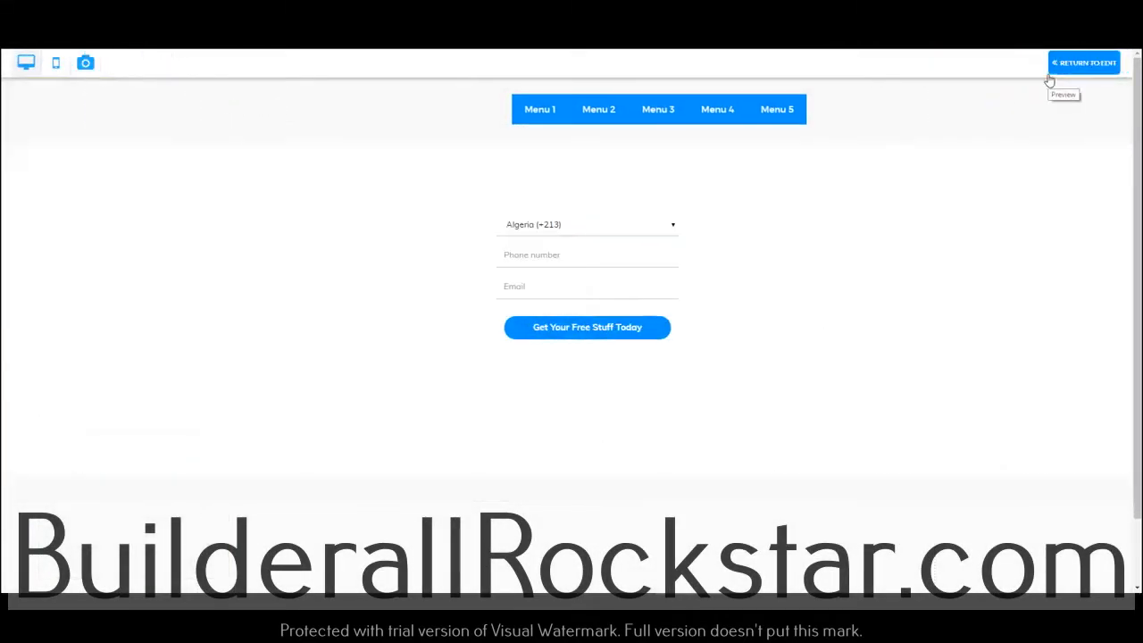
click(1070, 67)
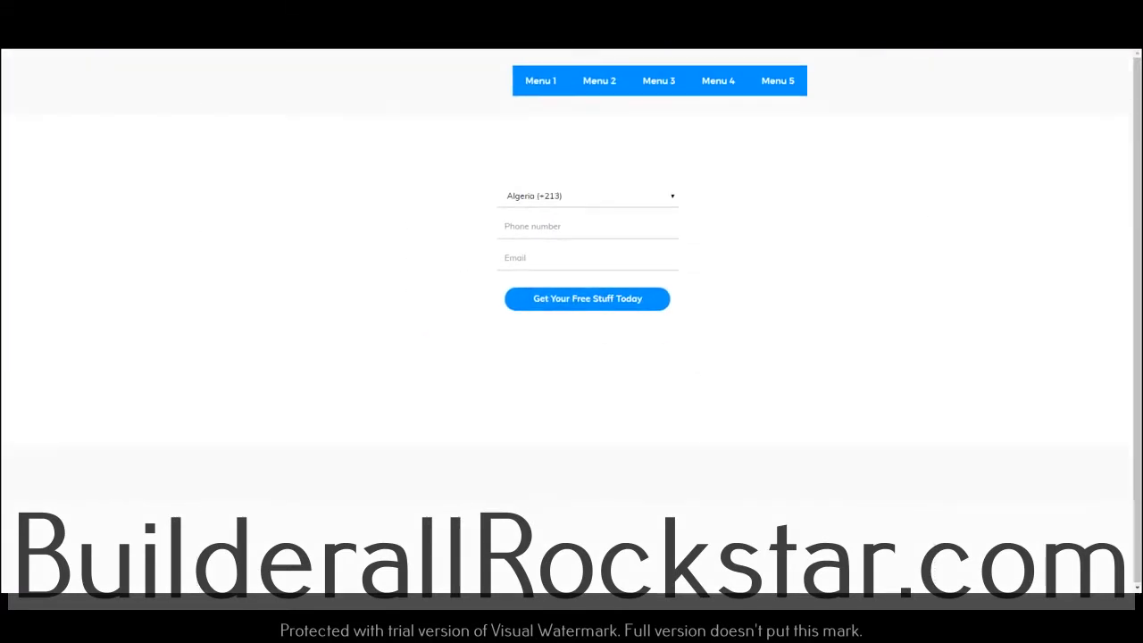
click(573, 198)
drag(672, 226, 673, 384)
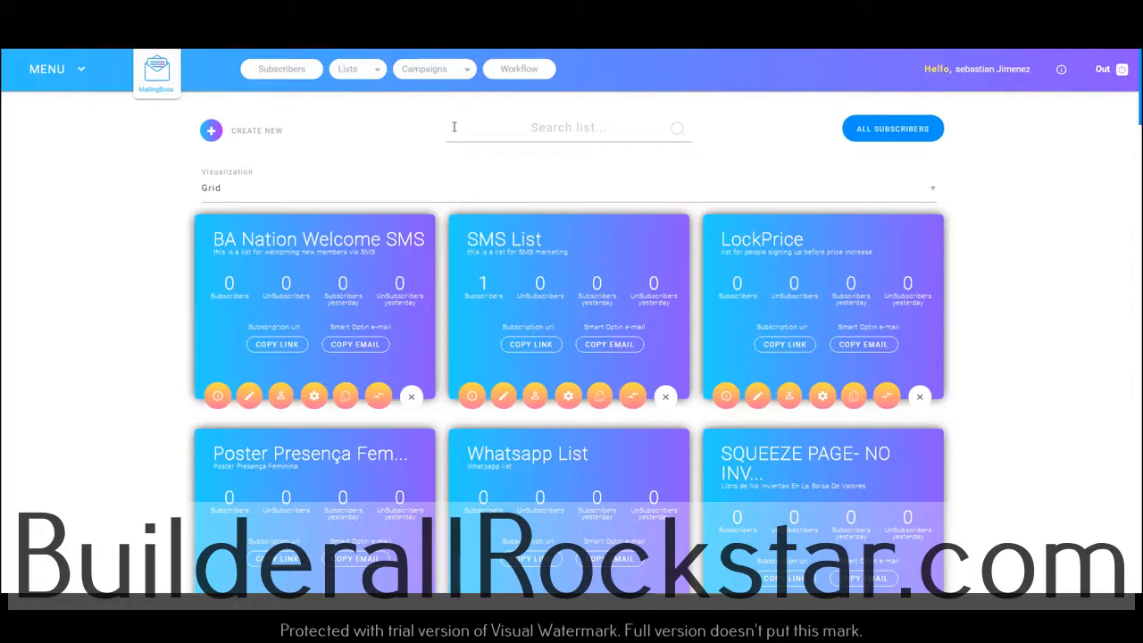
In MailingBoss, open the workflow designer and name the new workflow "BA Nation SMS Welcome"
click(520, 72)
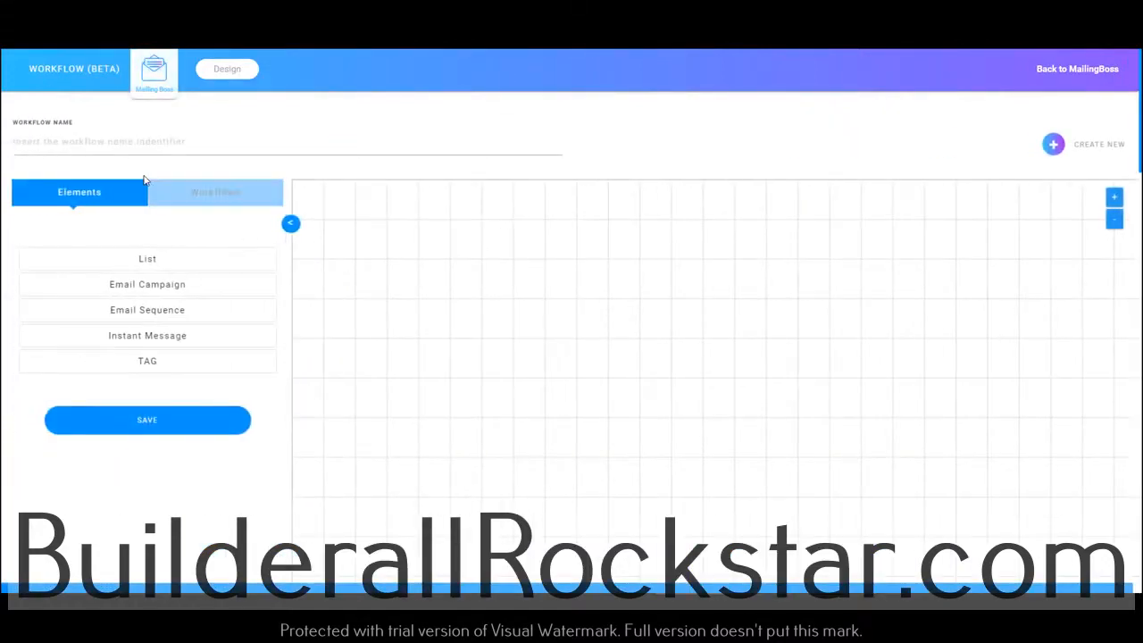
click(156, 146)
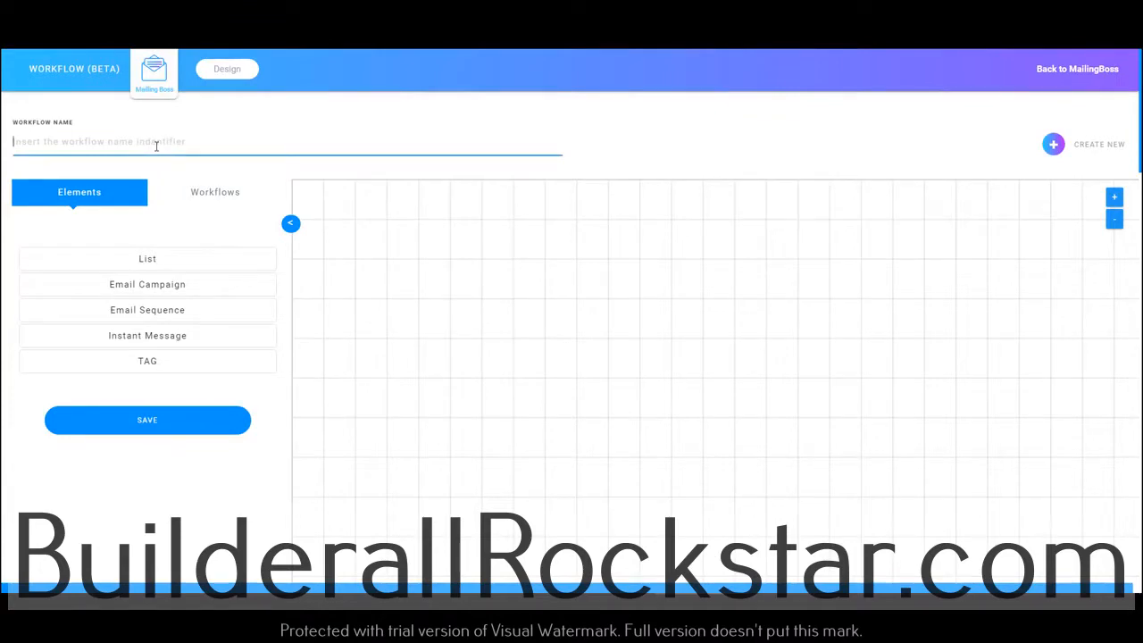
text(BA Nation SMS Welcome)
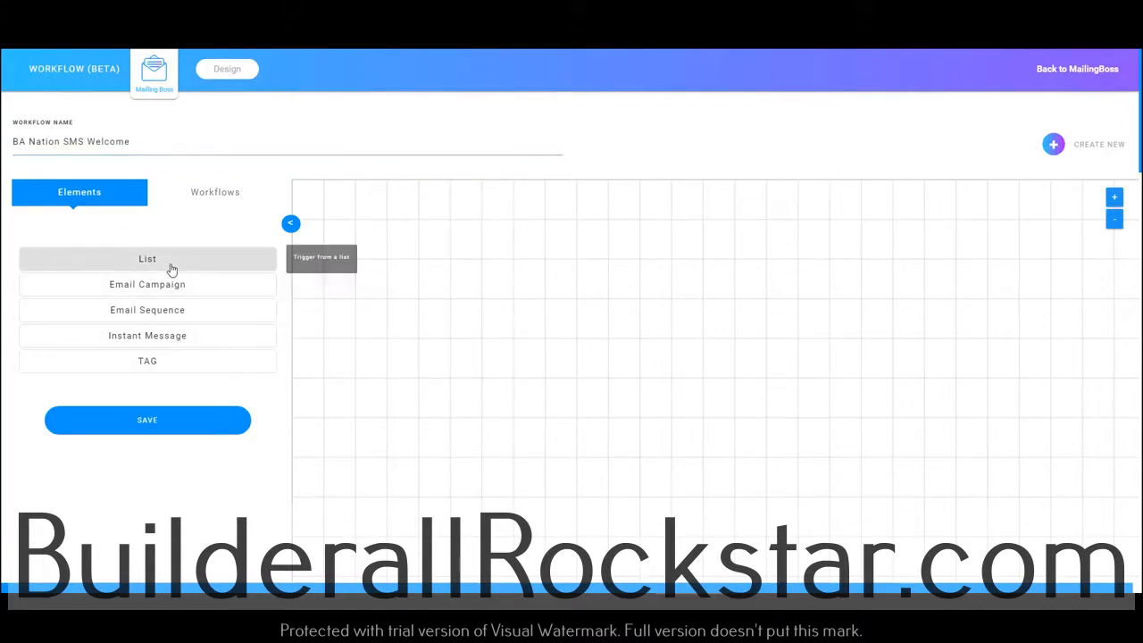
Place a List element on the workflow canvas and set it to the BA Nation Welcome SMS list
drag(169, 267, 413, 251)
click(418, 280)
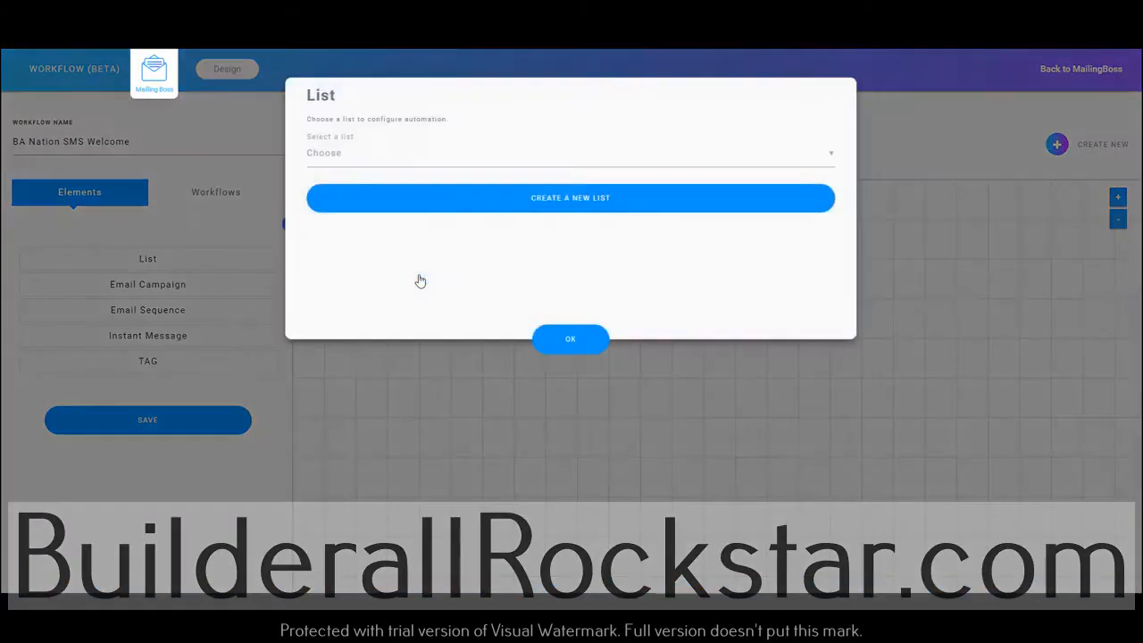
click(380, 164)
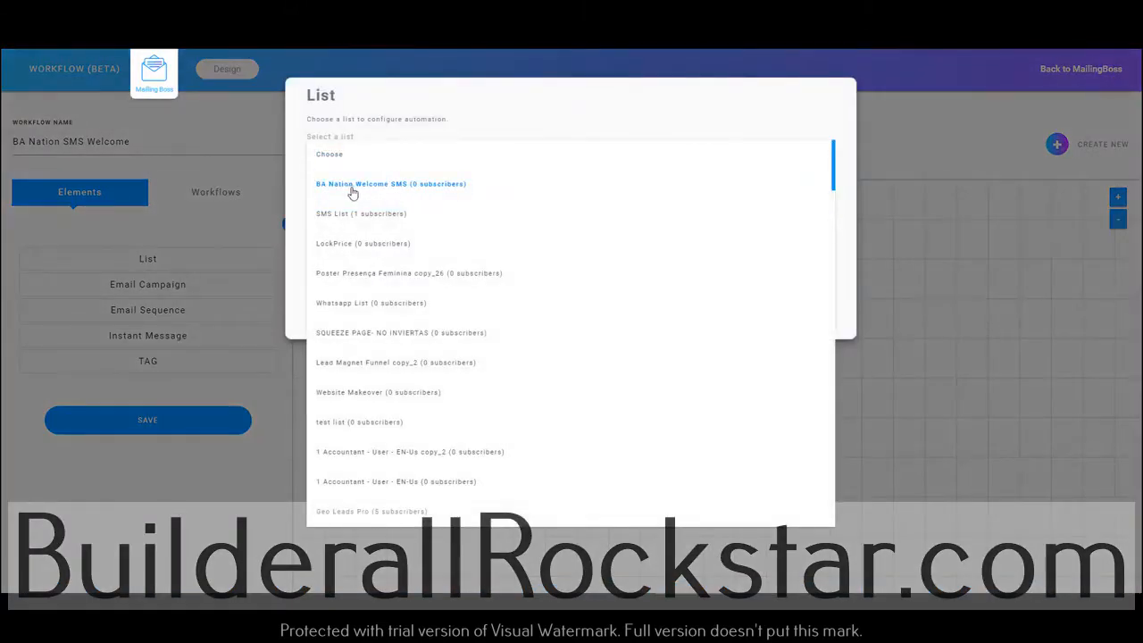
click(349, 191)
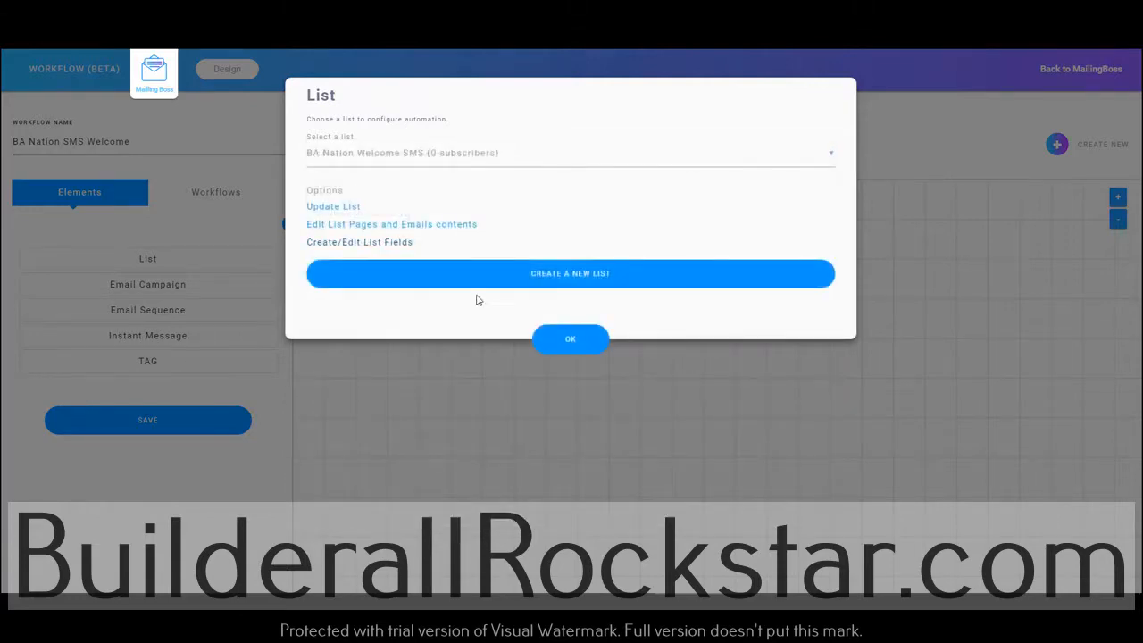
click(569, 339)
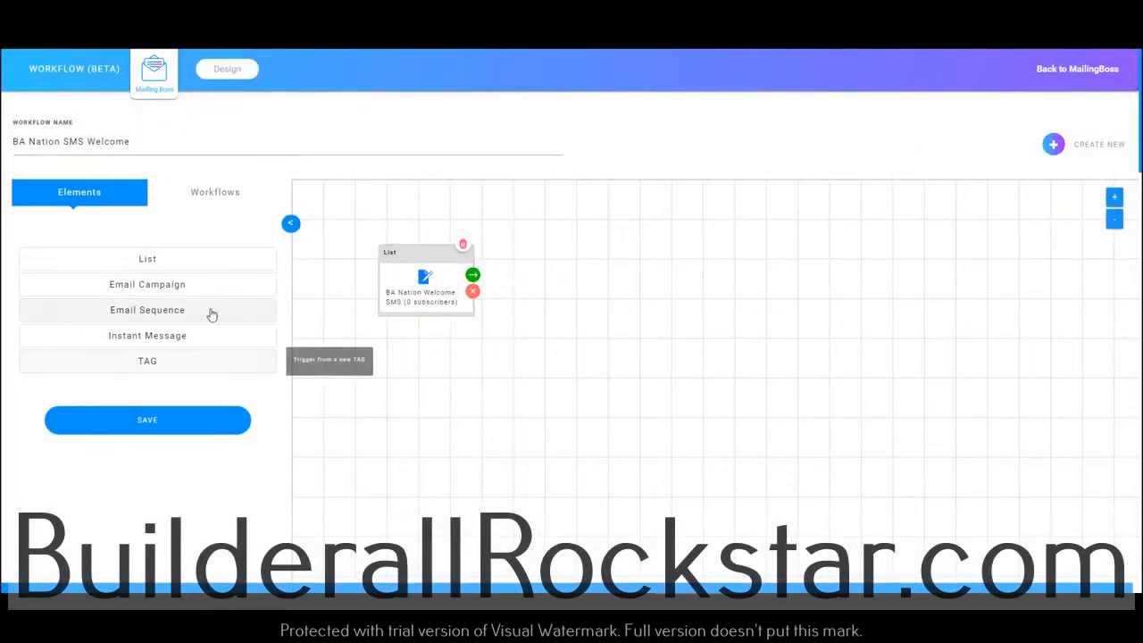
Add an Autoresponder Instant Message action to the list, with a new message named "BA Nation Welcom", app SMS and list BA Nation Welcome SMS
click(469, 275)
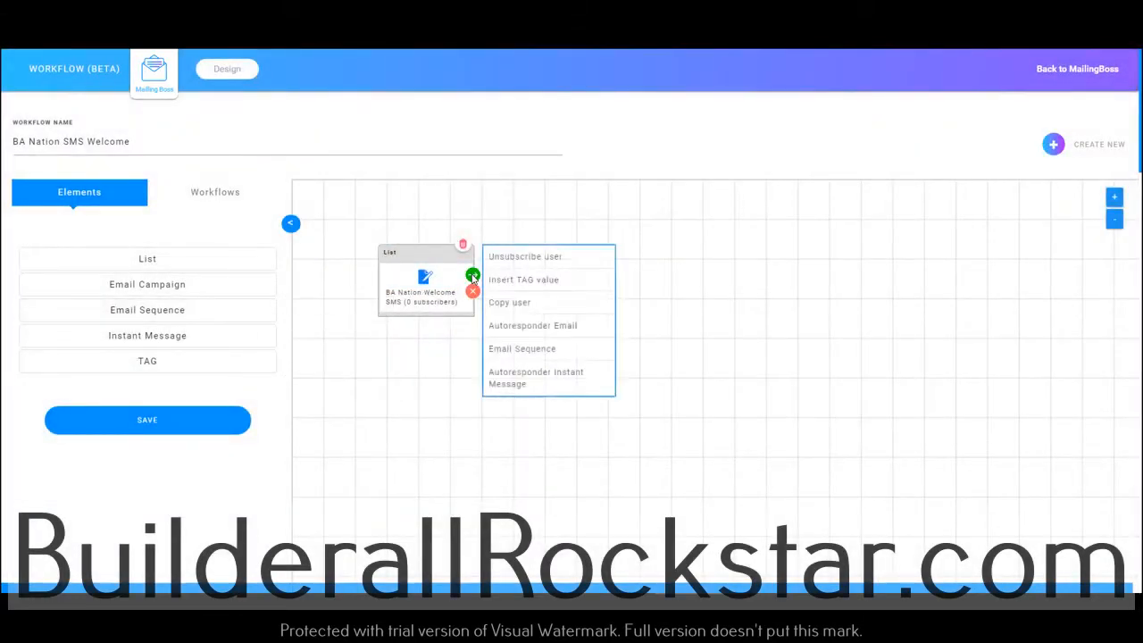
click(536, 378)
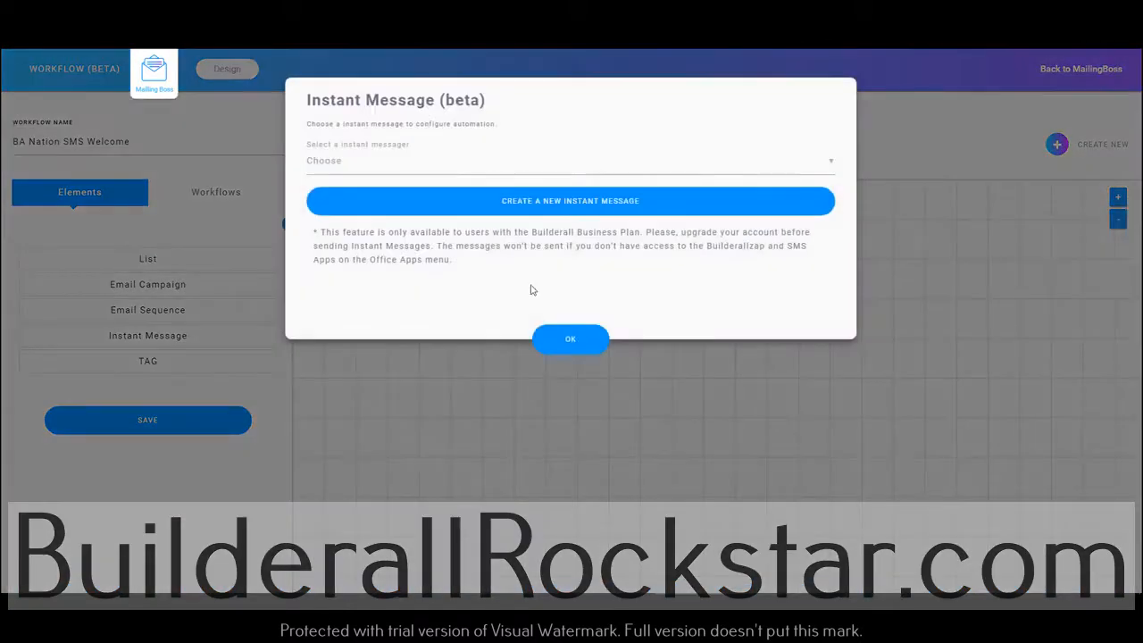
click(487, 202)
click(409, 146)
text(BA Nation Welcom)
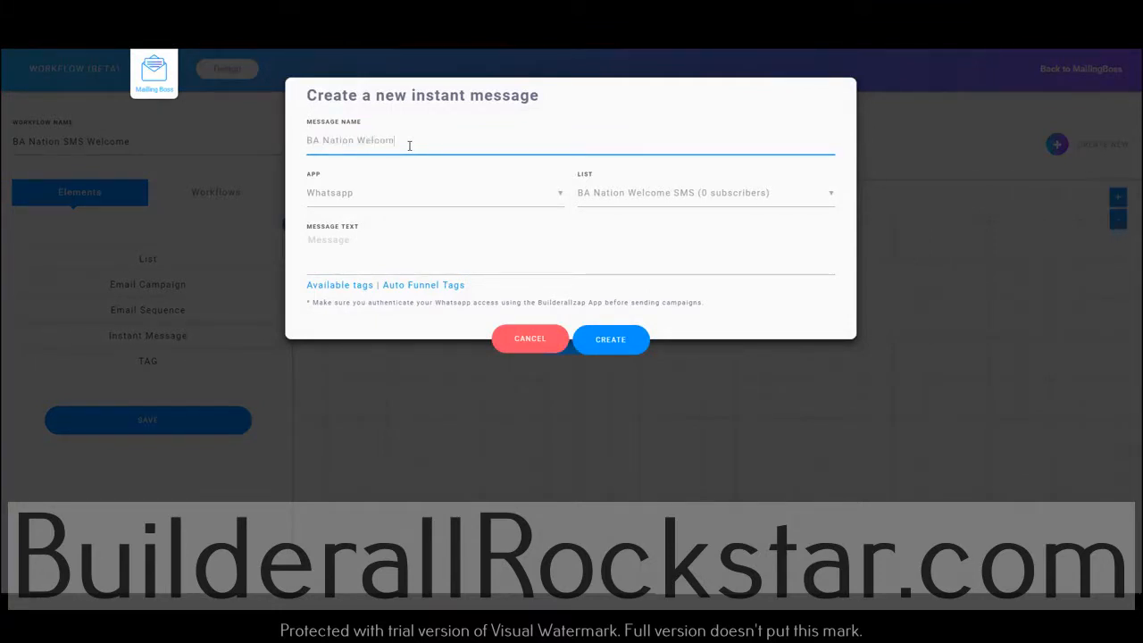
key(Tab)
click(333, 225)
click(697, 192)
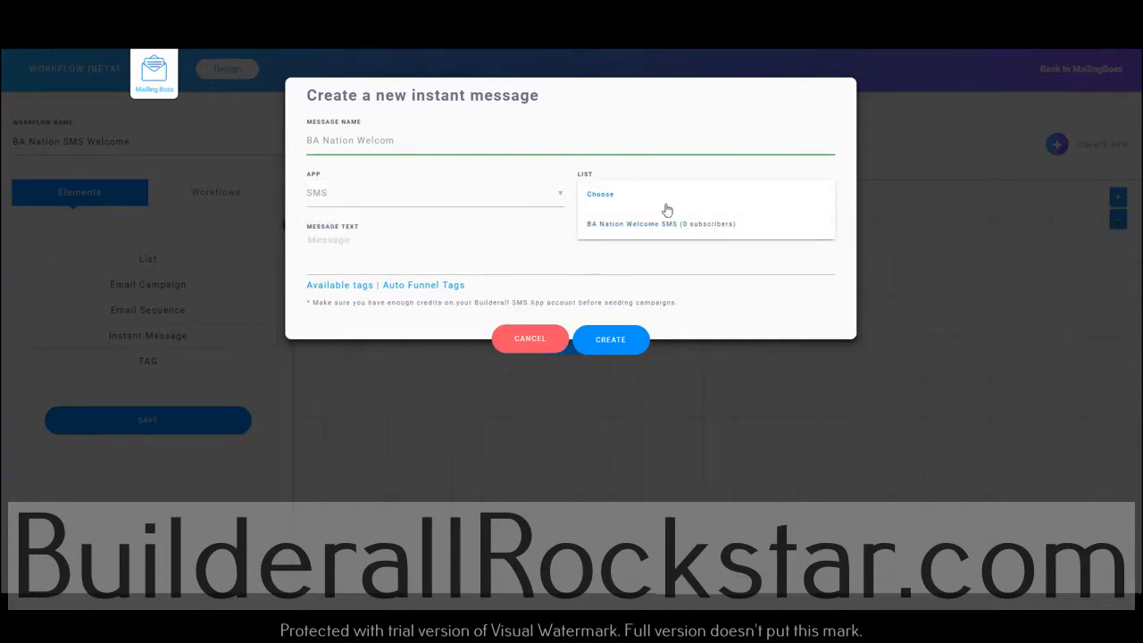
click(638, 223)
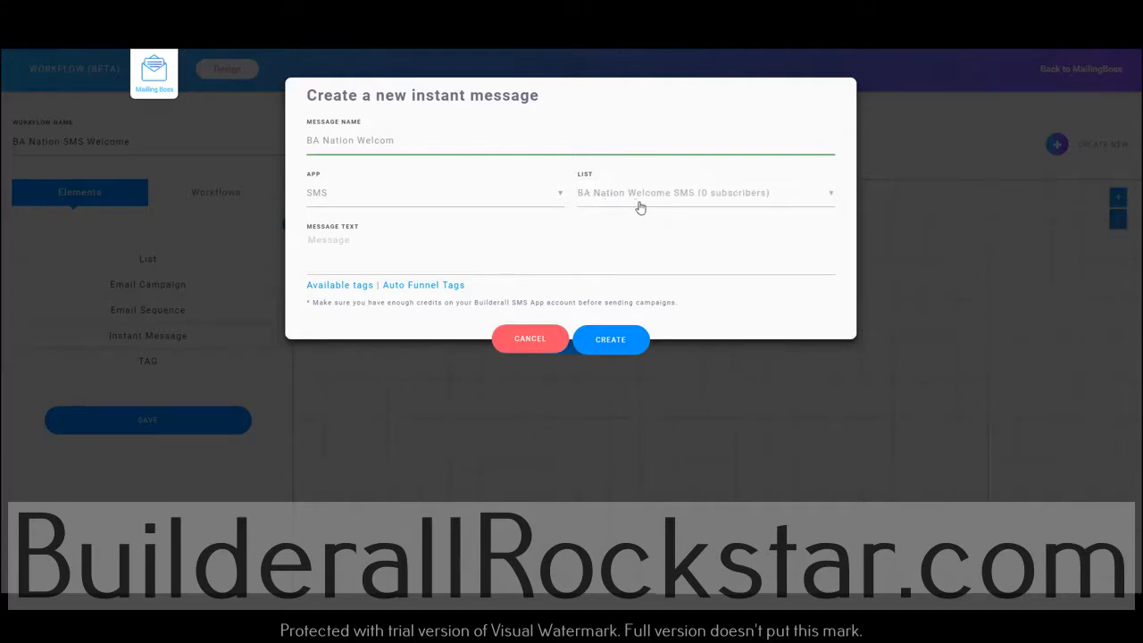
click(643, 197)
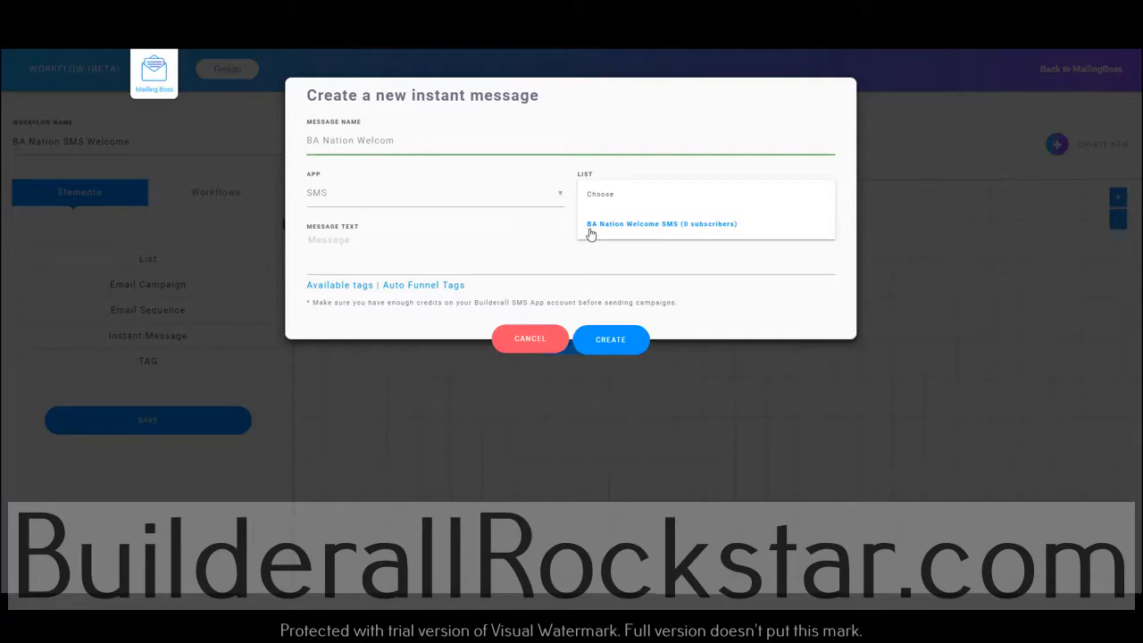
click(648, 228)
Write the message text as "Hi [FNAME], Welcome to the BA Nation", inserting the first name from the available tags
click(409, 249)
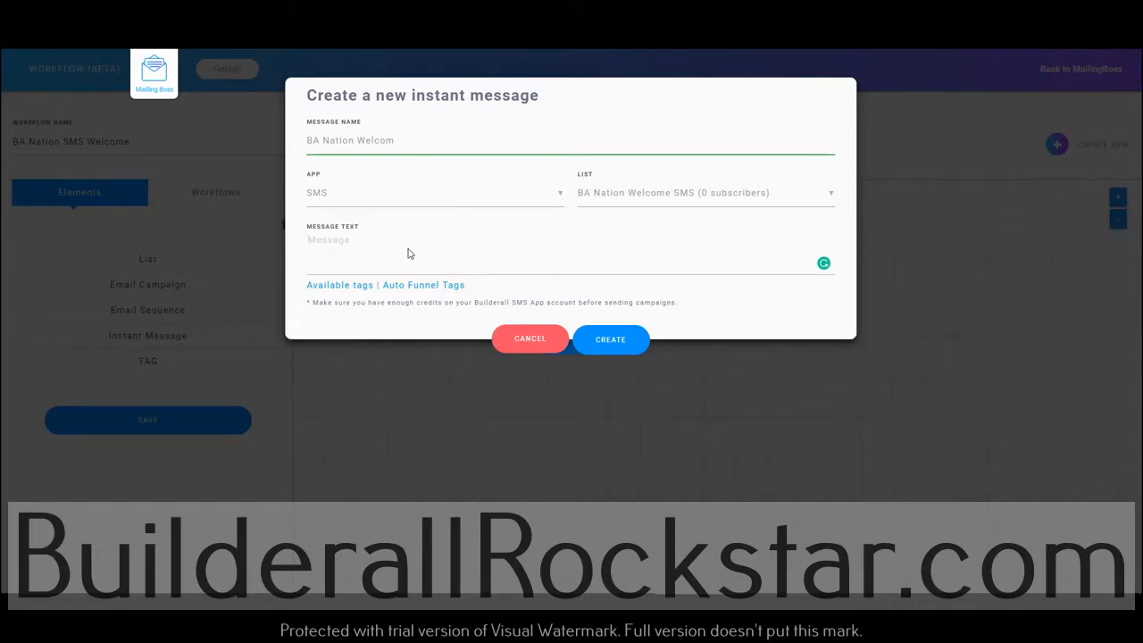
text(hi)
key(BackSpace)
key(BackSpace)
text(H)
click(346, 286)
scroll(366, 317, down, 10)
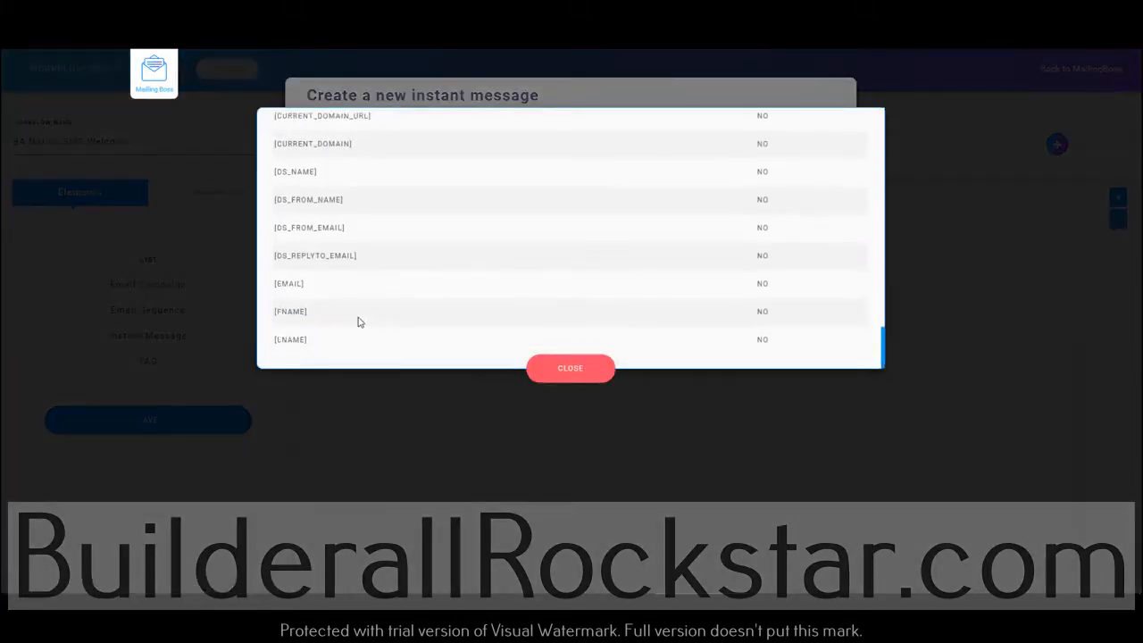
click(300, 309)
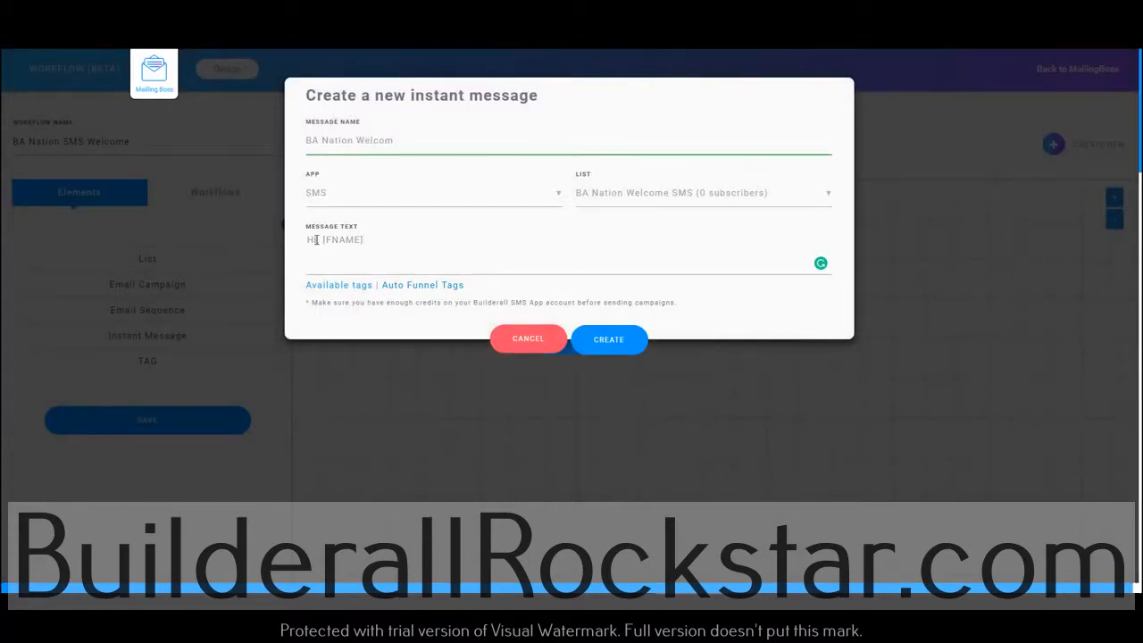
key(BackSpace)
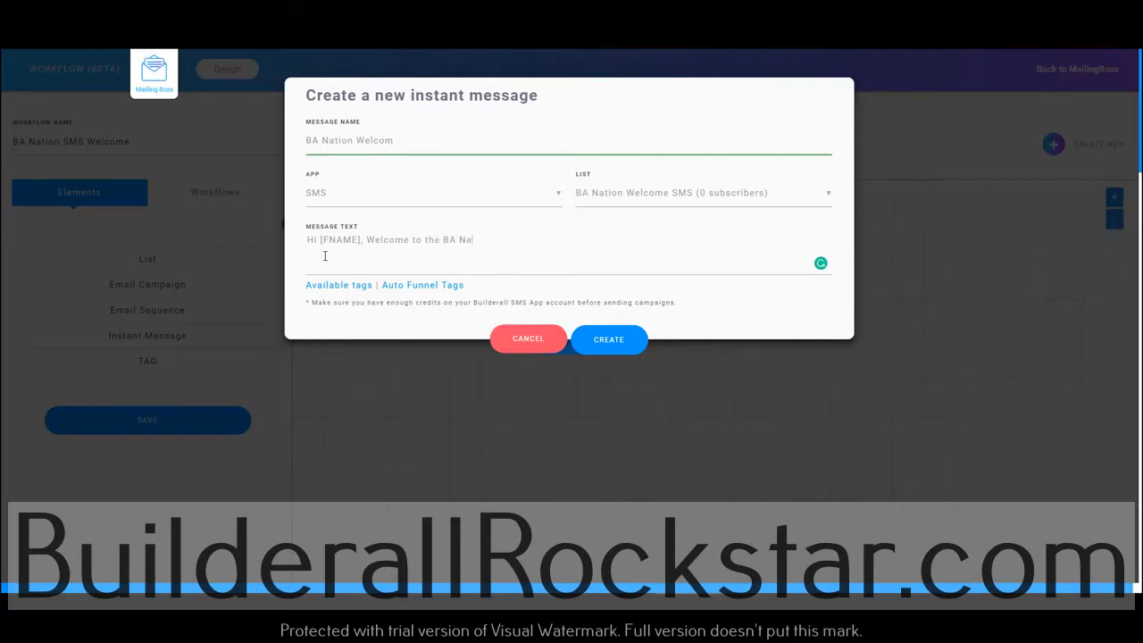
Create the instant message, confirm it as the list's autoresponder, and save the workflow
click(598, 341)
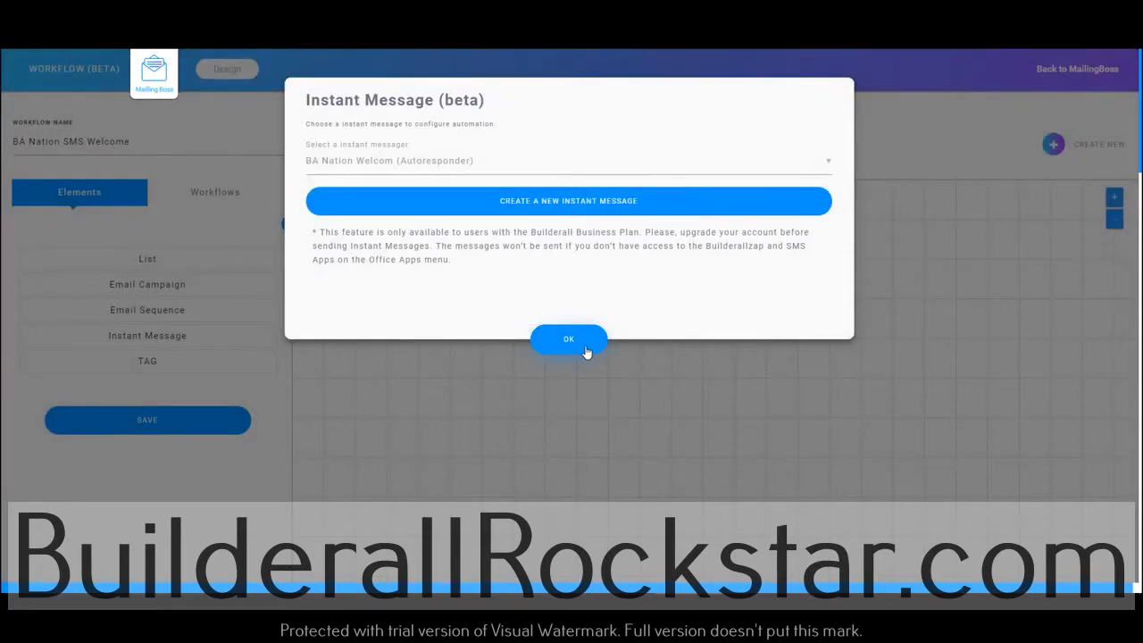
click(576, 341)
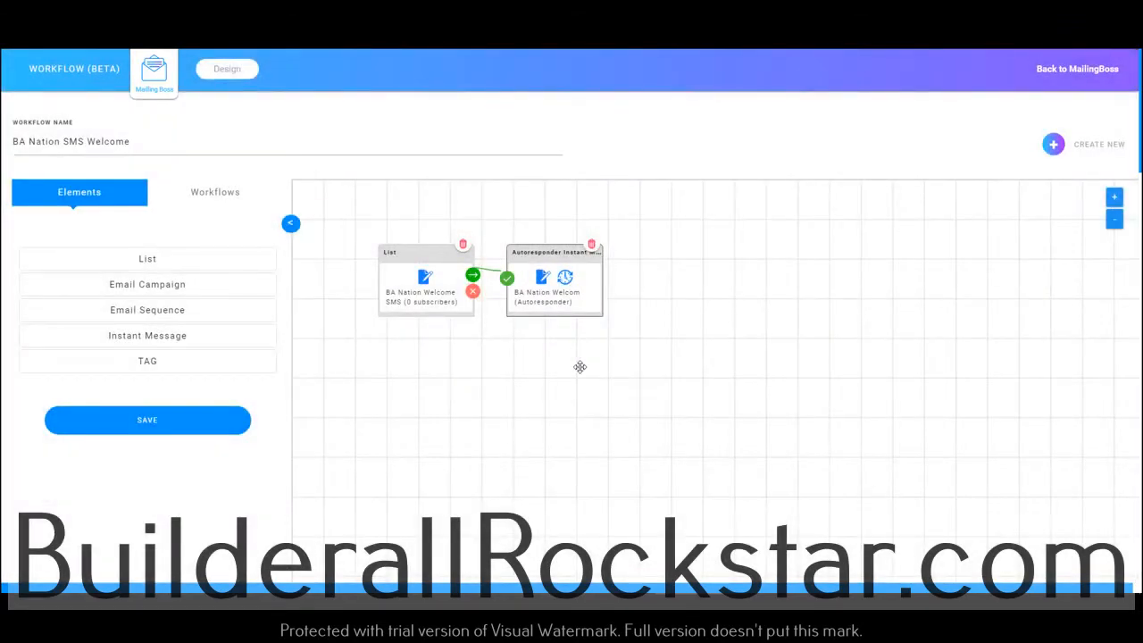
click(146, 430)
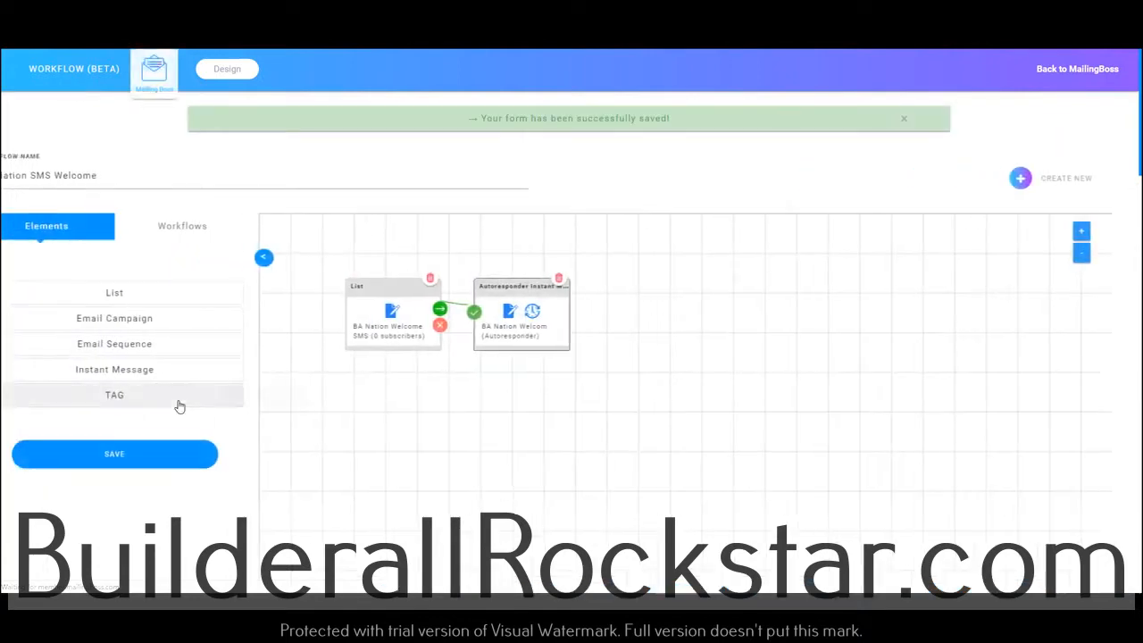
Return to the MailingBoss dashboard and open the custom fields of the BA Nation Welcome SMS list
click(147, 85)
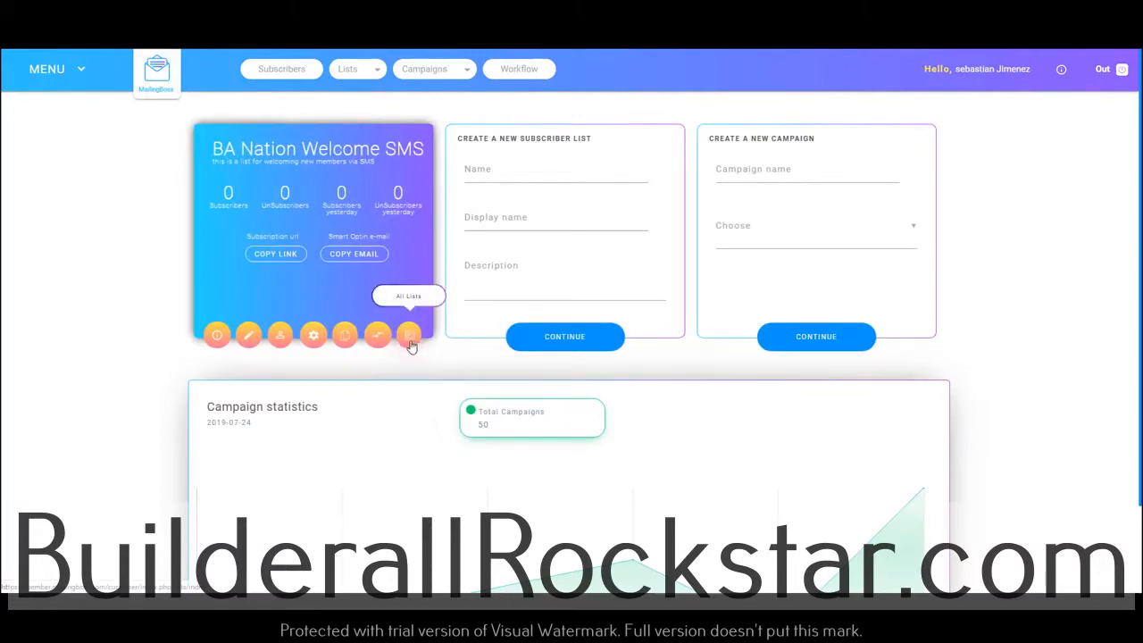
click(245, 337)
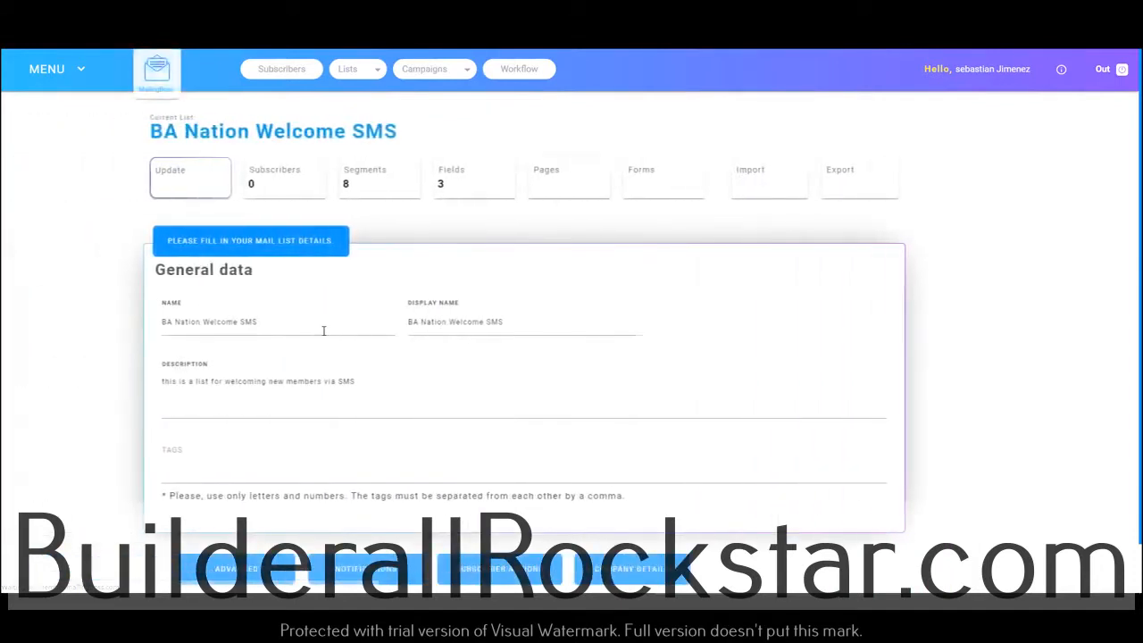
click(510, 179)
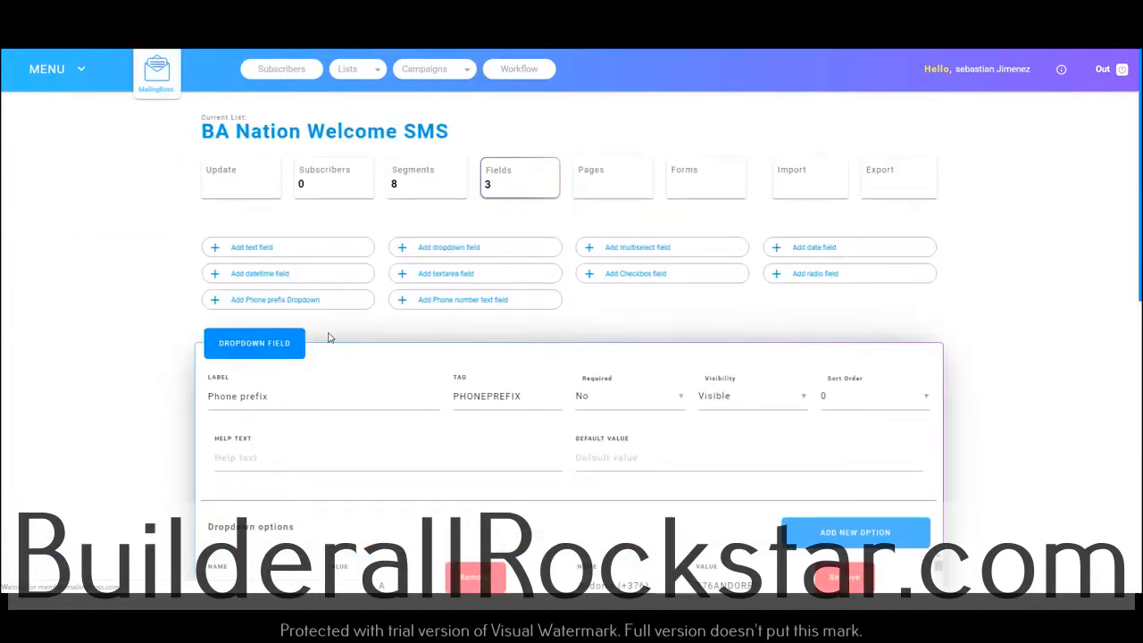
scroll(328, 337, down, 1)
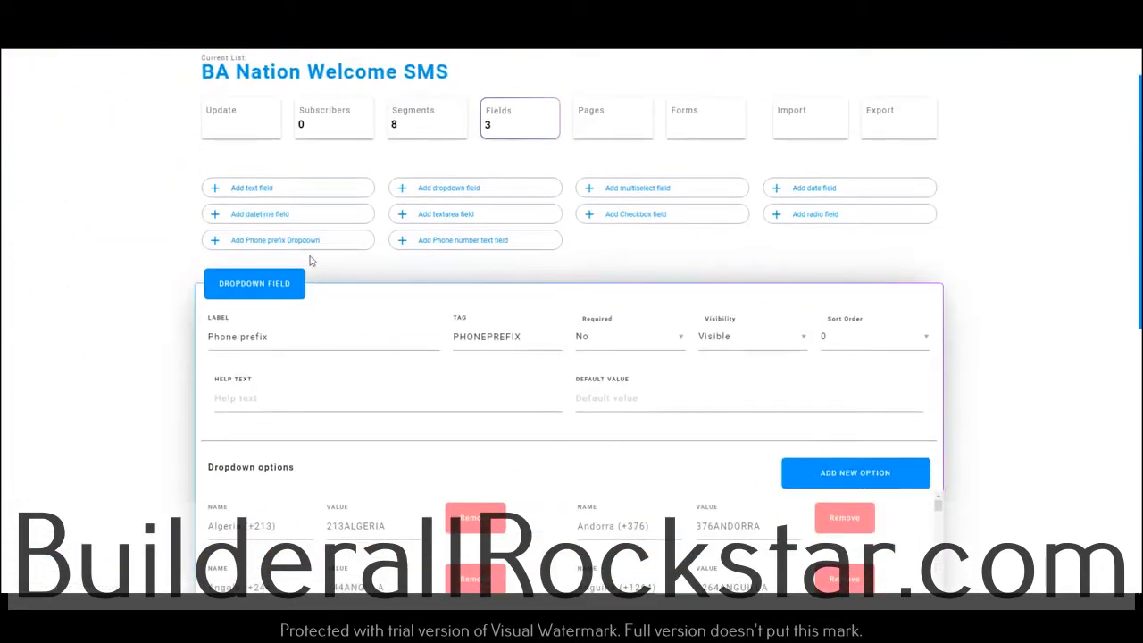
Add a text field labelled Name with the tag FNAME to the list and save the custom fields
click(256, 193)
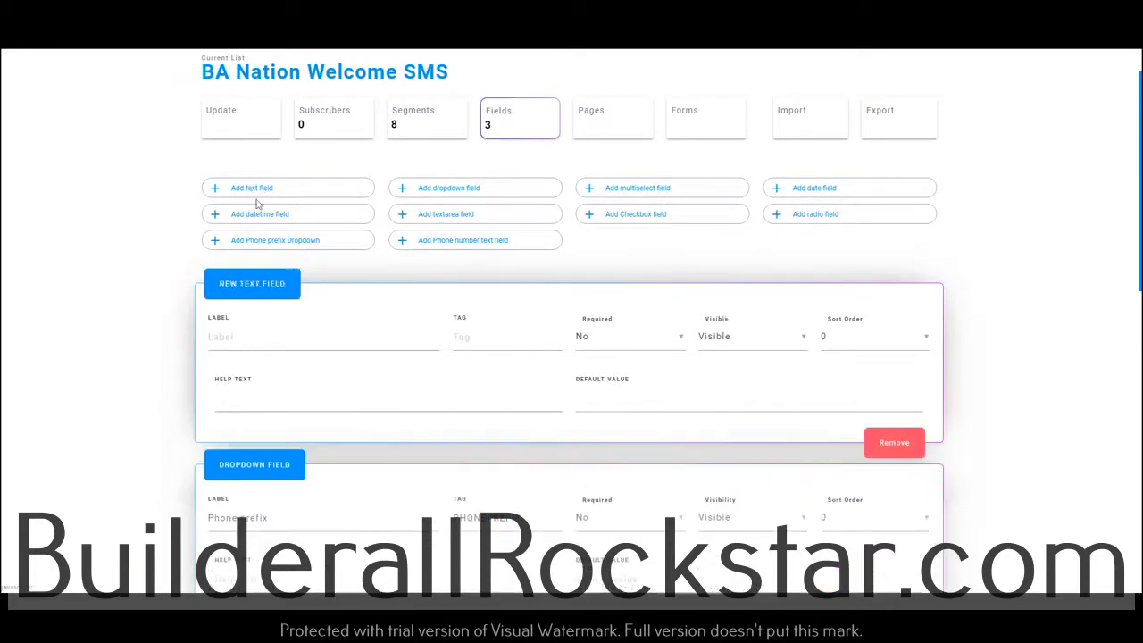
click(276, 338)
text(Name)
key(Tab)
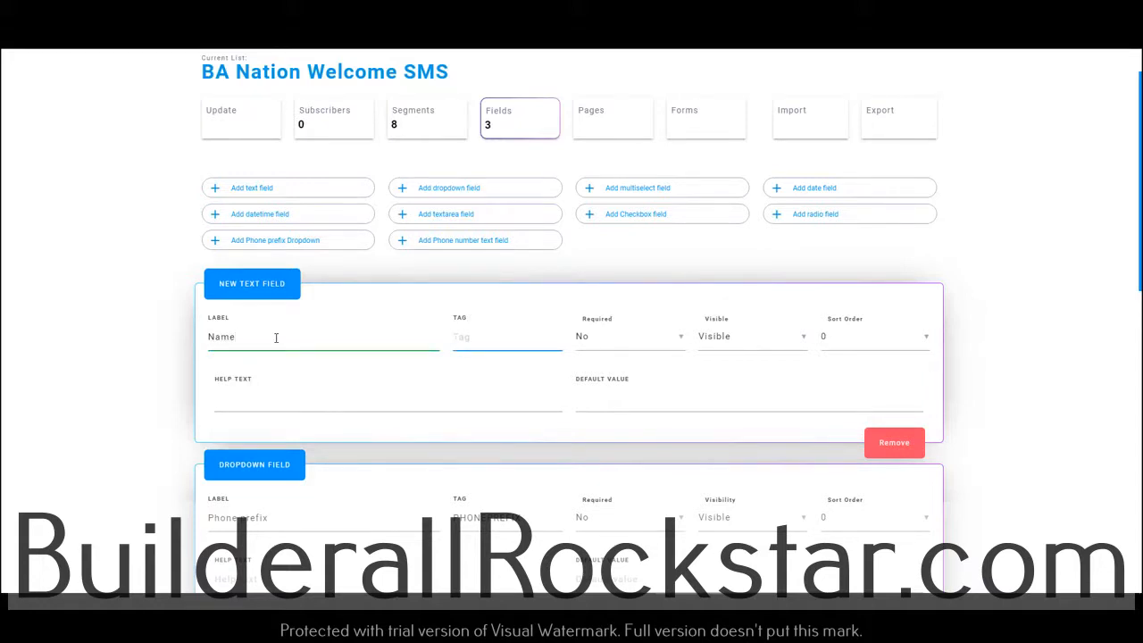
text(FNAME)
click(683, 344)
click(593, 340)
scroll(1050, 461, down, 10)
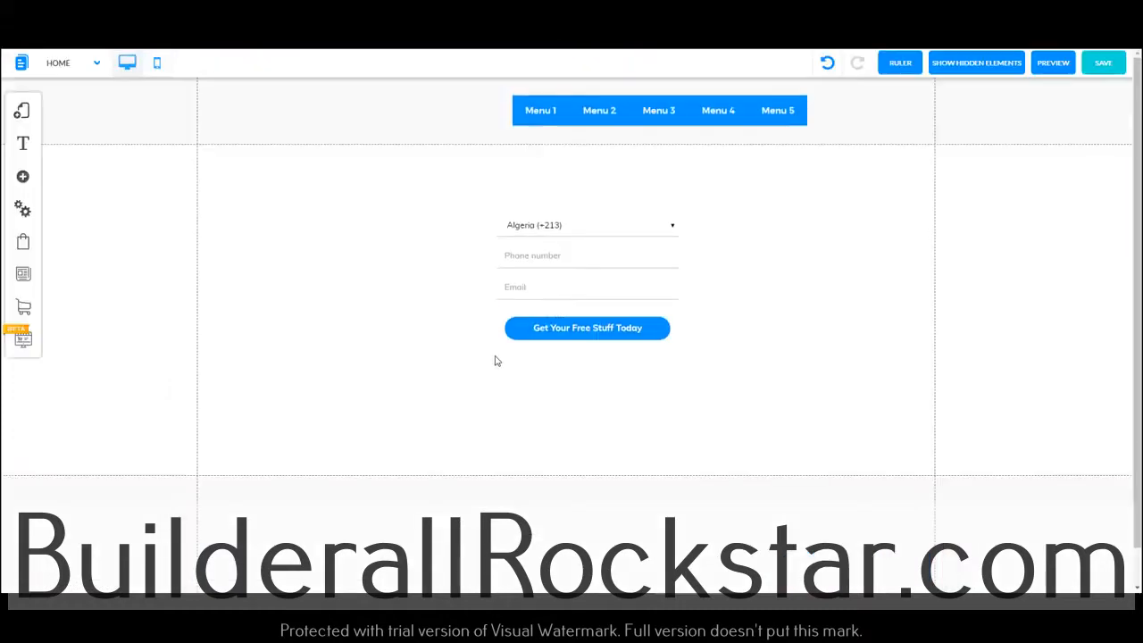
Reconfigure the opt-in form's email marketing settings so that it includes the list's Name field
click(548, 258)
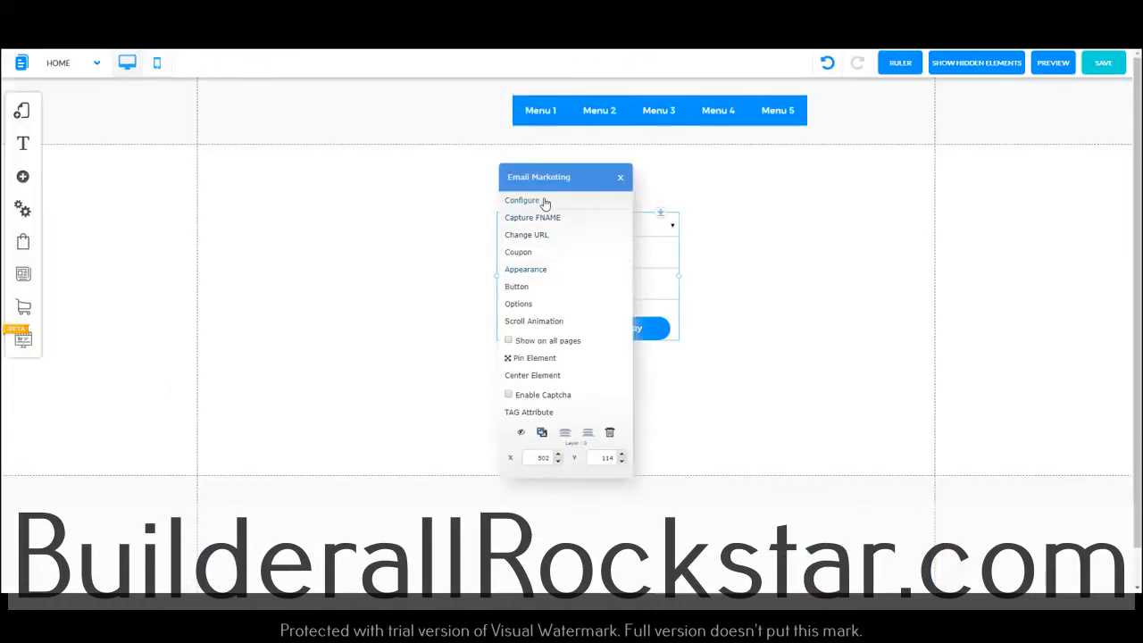
click(544, 203)
click(425, 261)
click(375, 215)
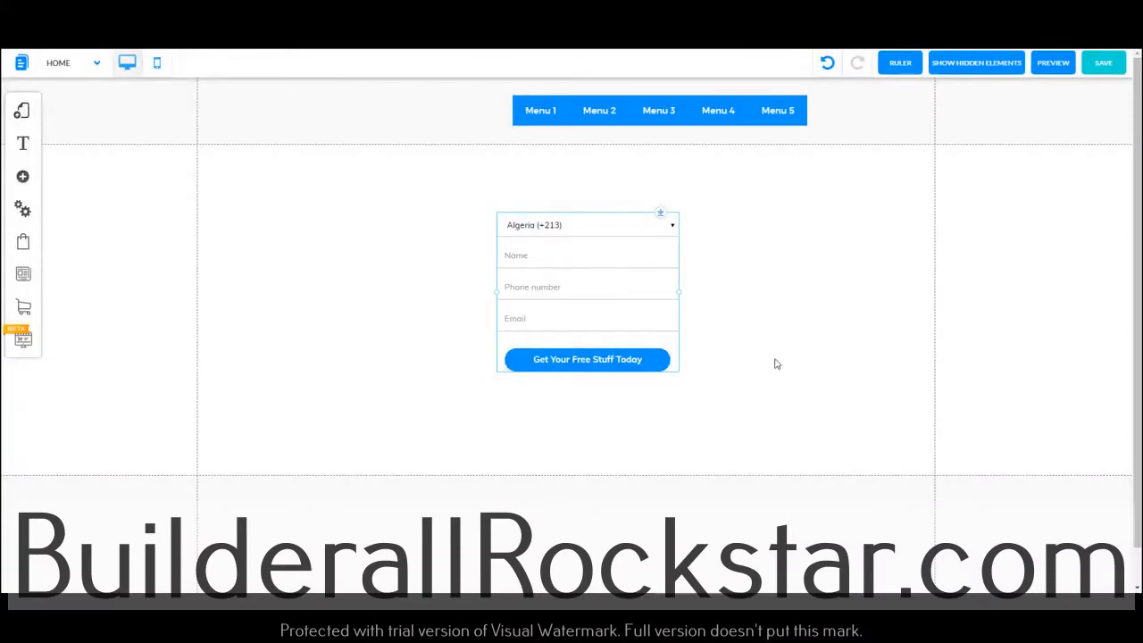
Save the changes to the Home page and check the opt-in form on the live site
click(1103, 63)
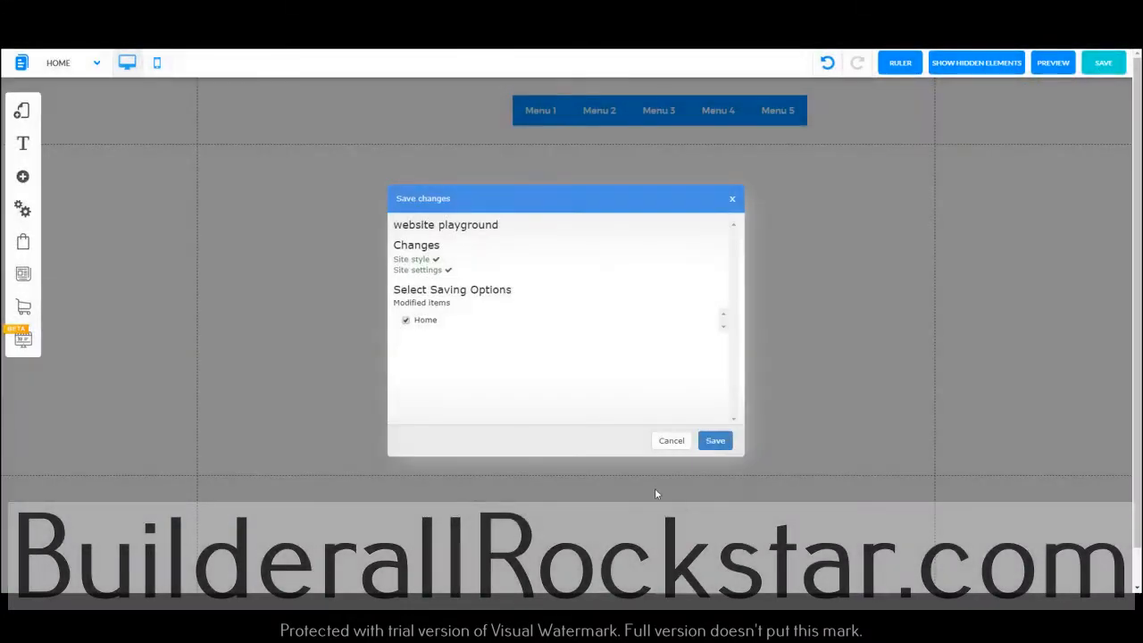
click(714, 440)
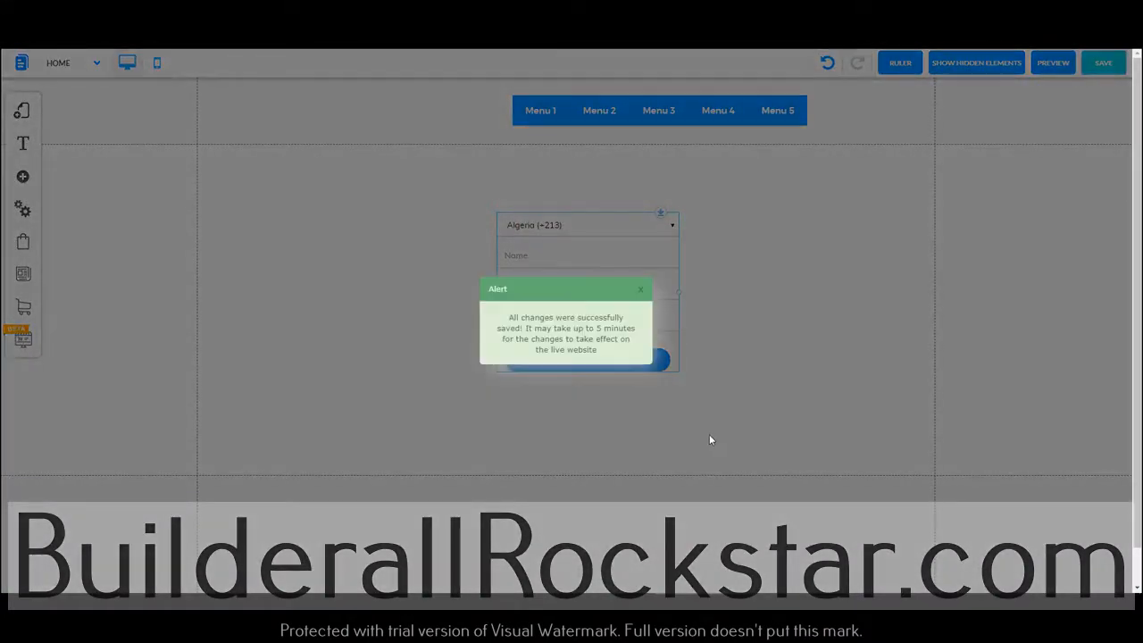
click(640, 289)
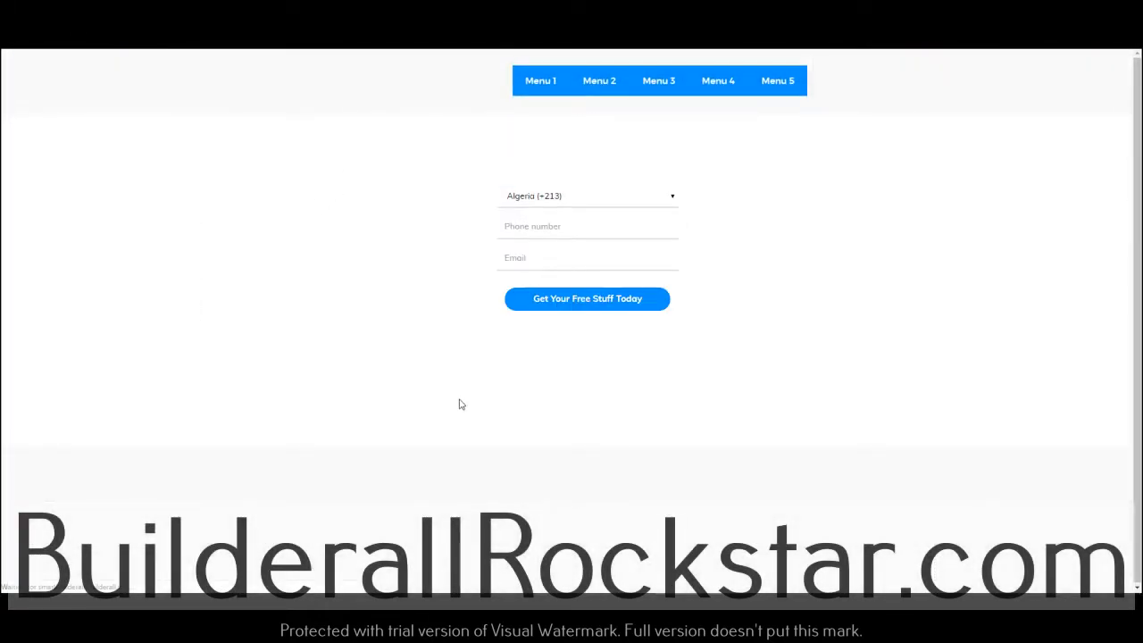
click(528, 224)
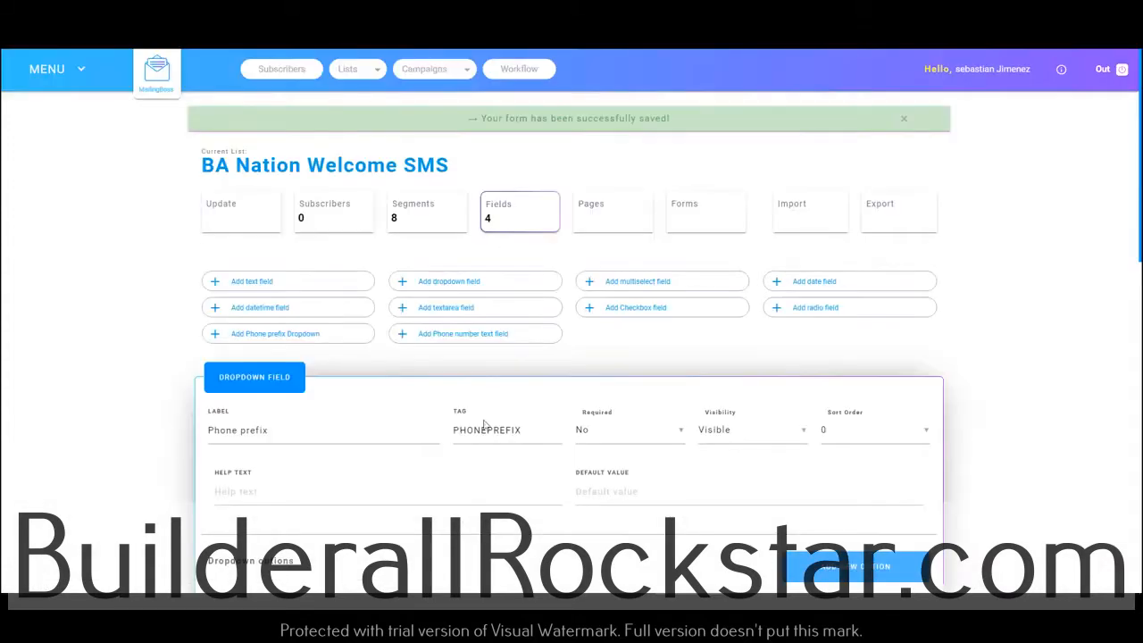
Open the saved BA Nation SMS Welcome workflow in MailingBoss
click(526, 76)
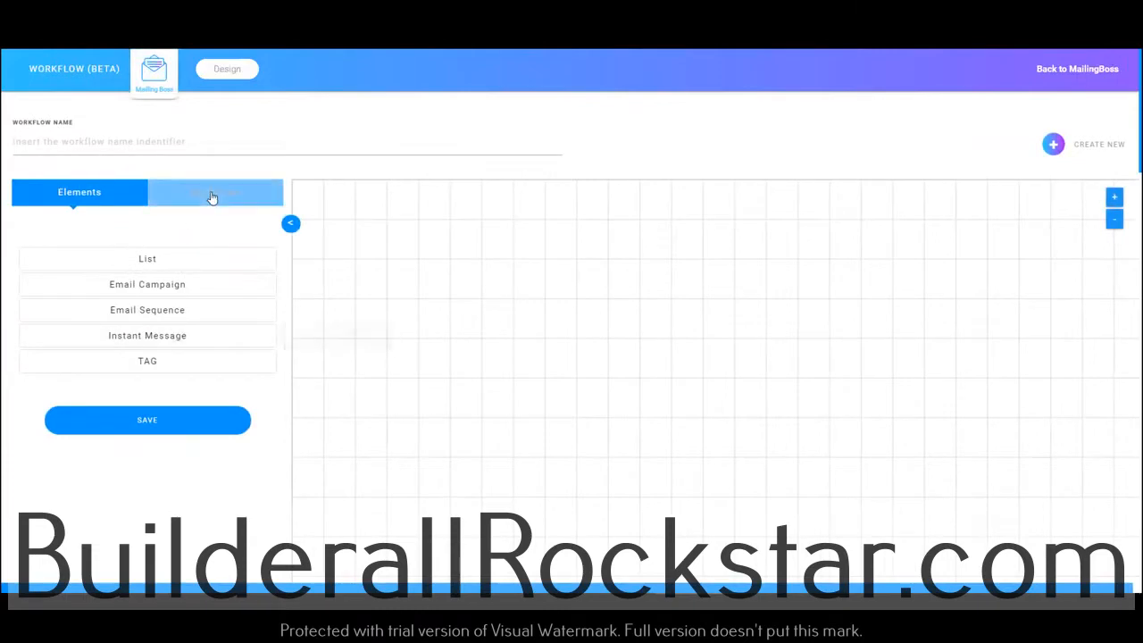
click(212, 197)
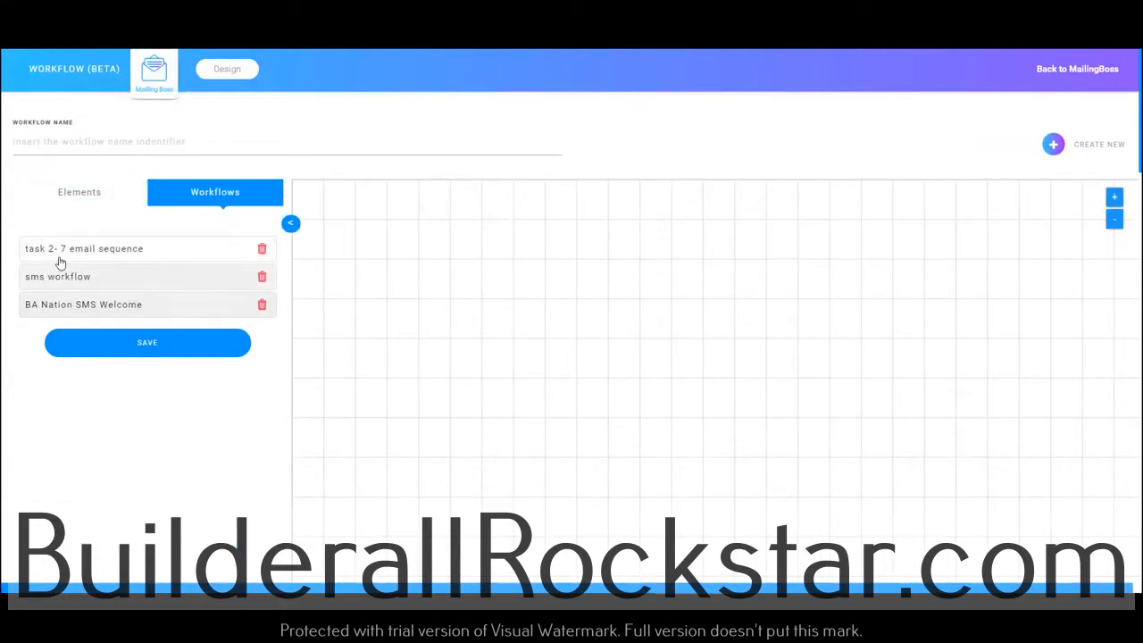
click(100, 309)
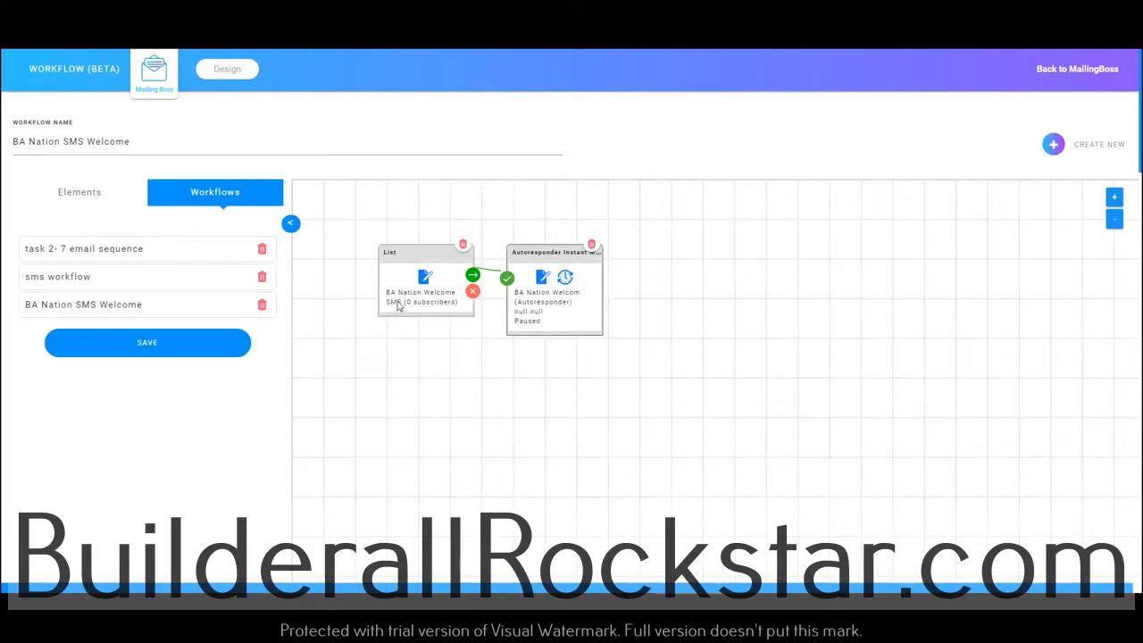
Set the autoresponder instant message to Active with a time value of 5 minutes, save the workflow and return to MailingBoss
click(564, 283)
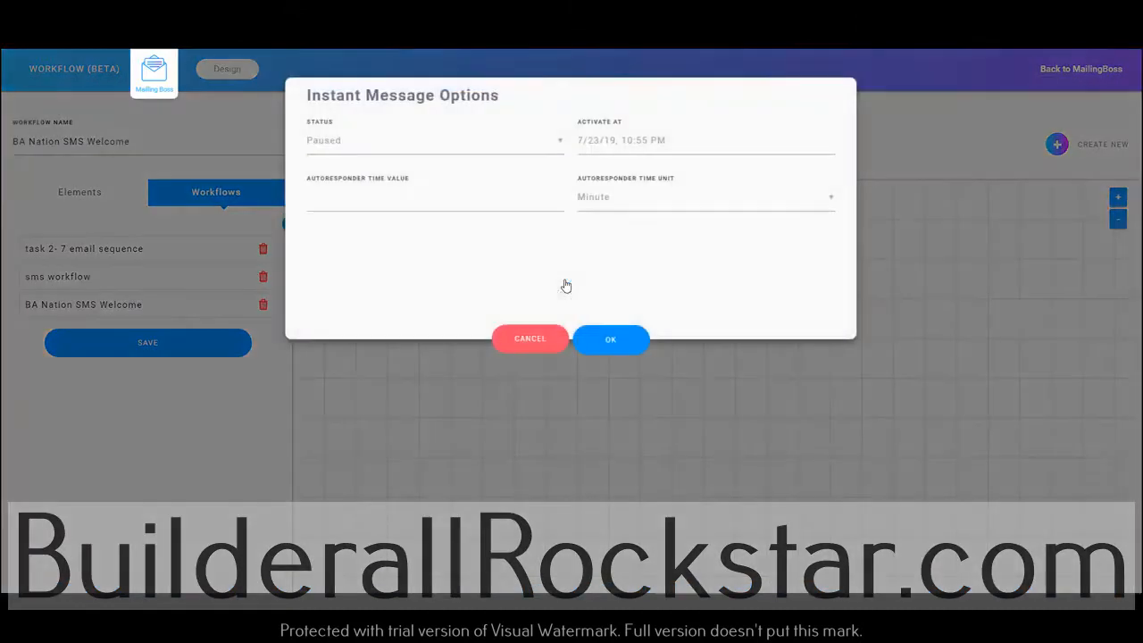
click(405, 148)
click(365, 173)
click(408, 198)
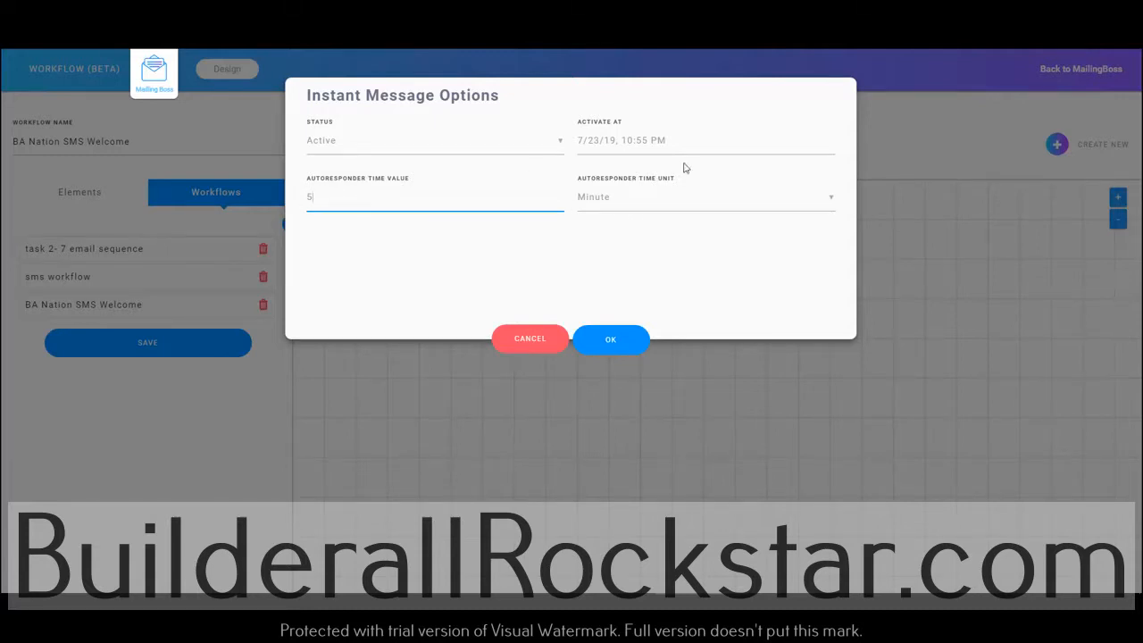
click(611, 202)
click(594, 228)
click(625, 211)
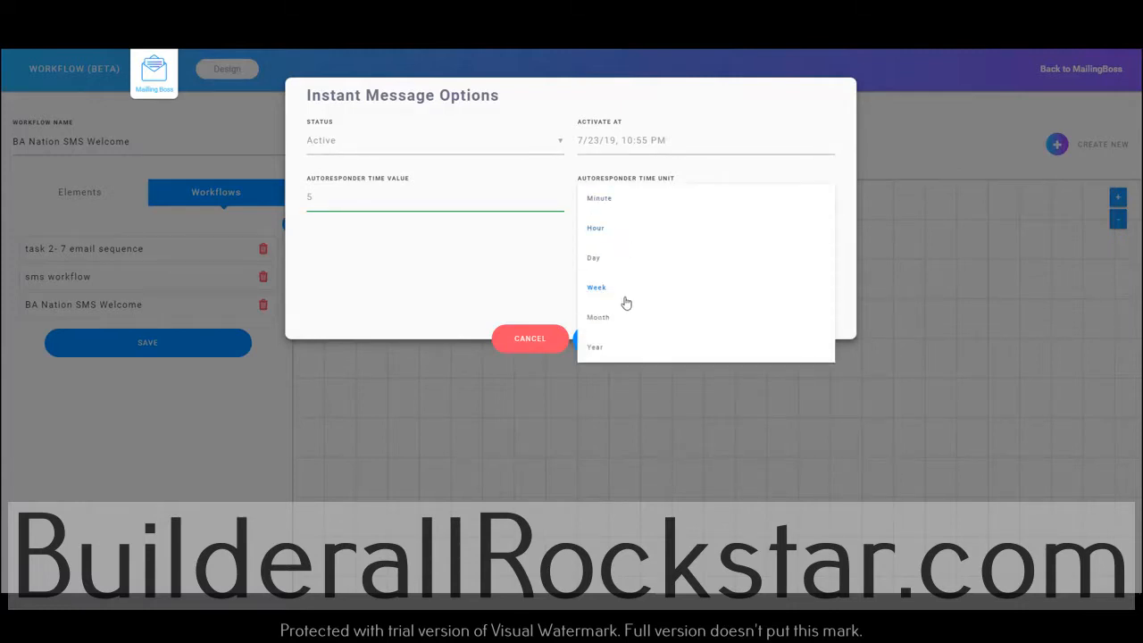
click(402, 220)
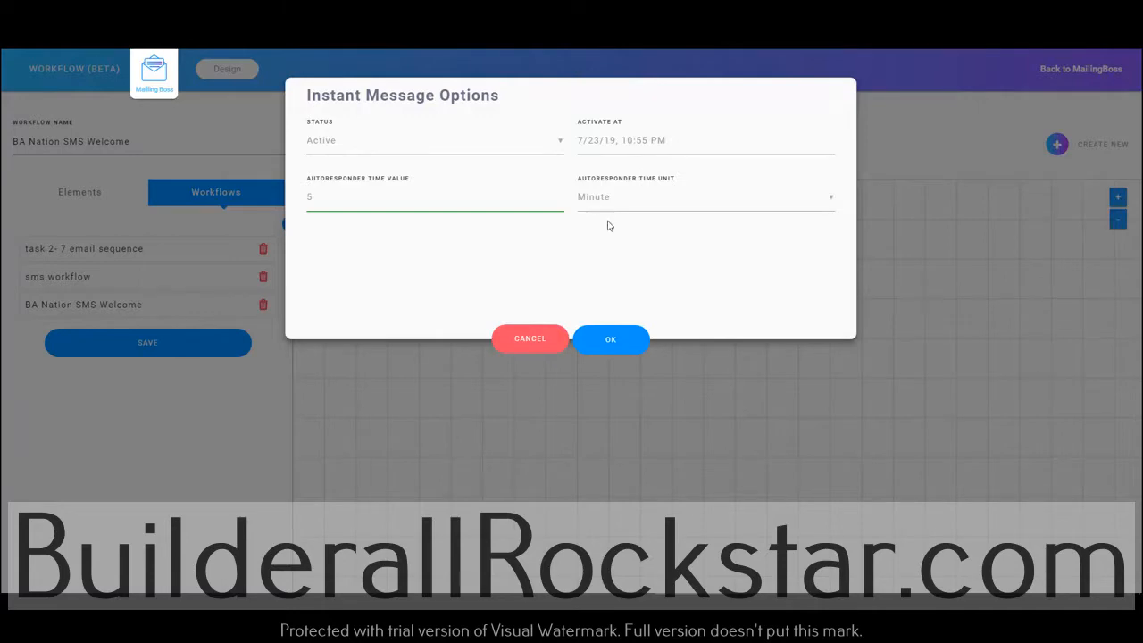
click(606, 347)
click(158, 348)
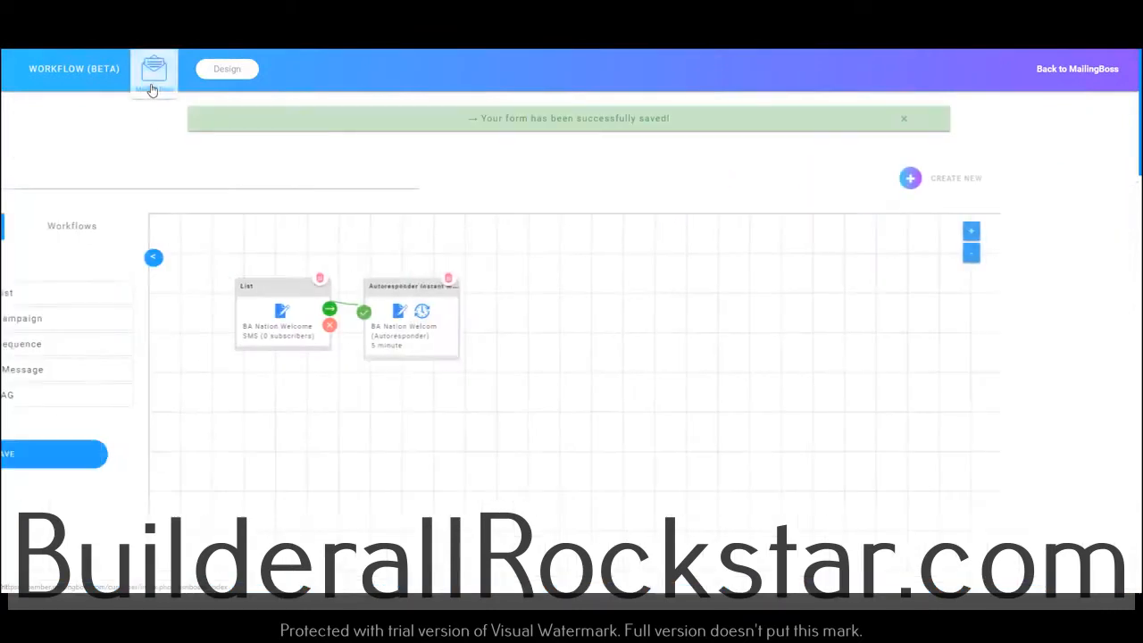
click(155, 75)
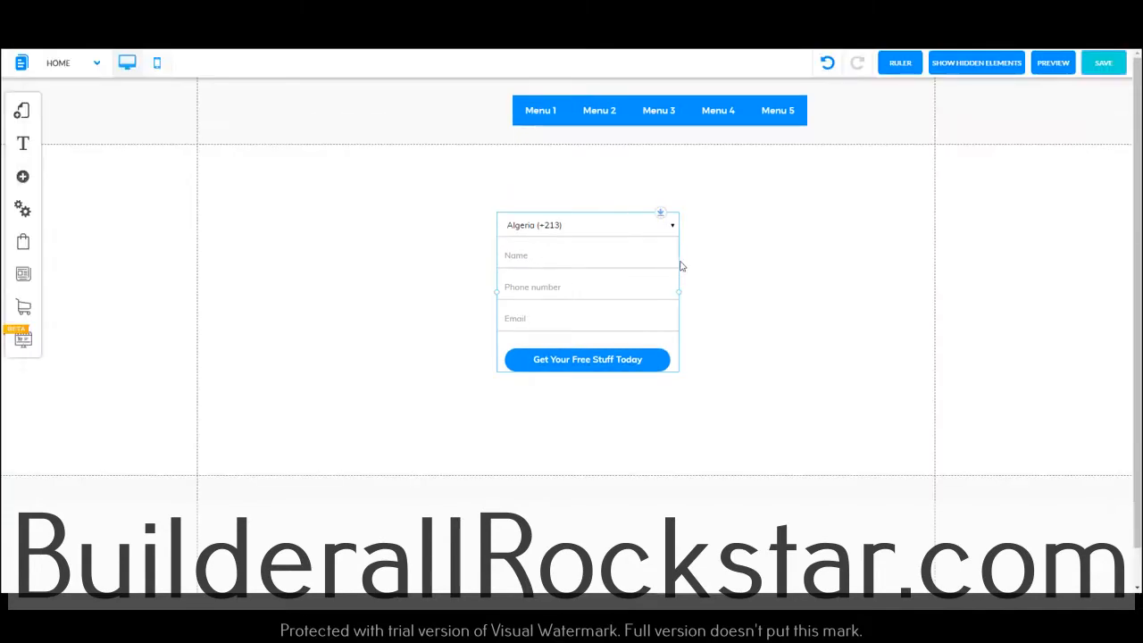
Reapply the email marketing configuration to the opt-in form in the website builder and save the Home page again
click(578, 276)
click(527, 202)
click(454, 255)
click(384, 215)
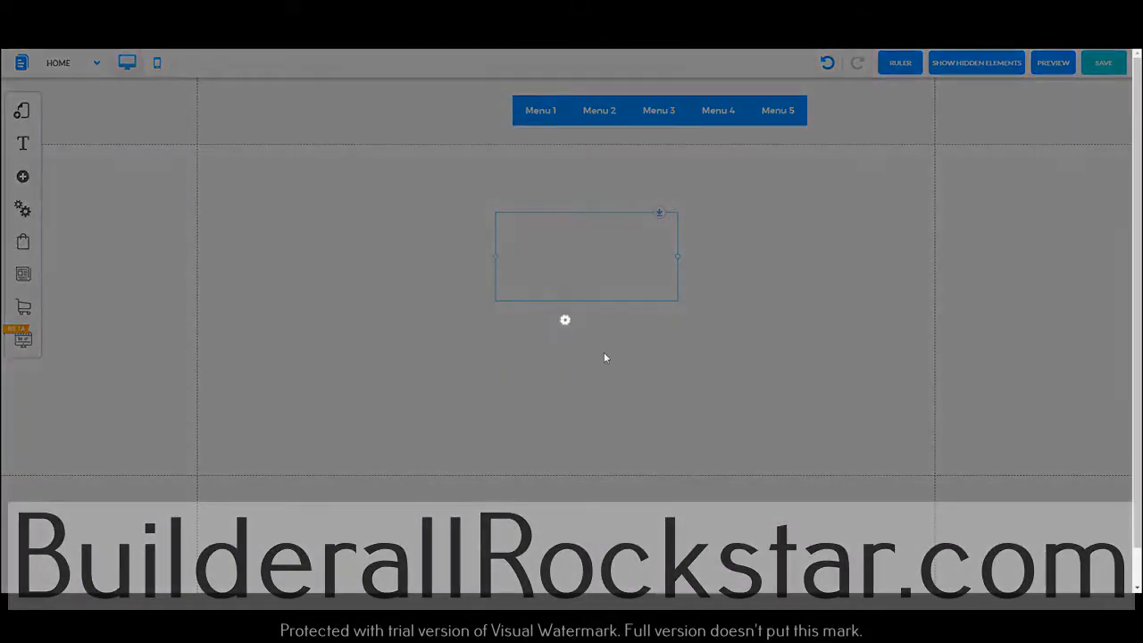
click(1100, 65)
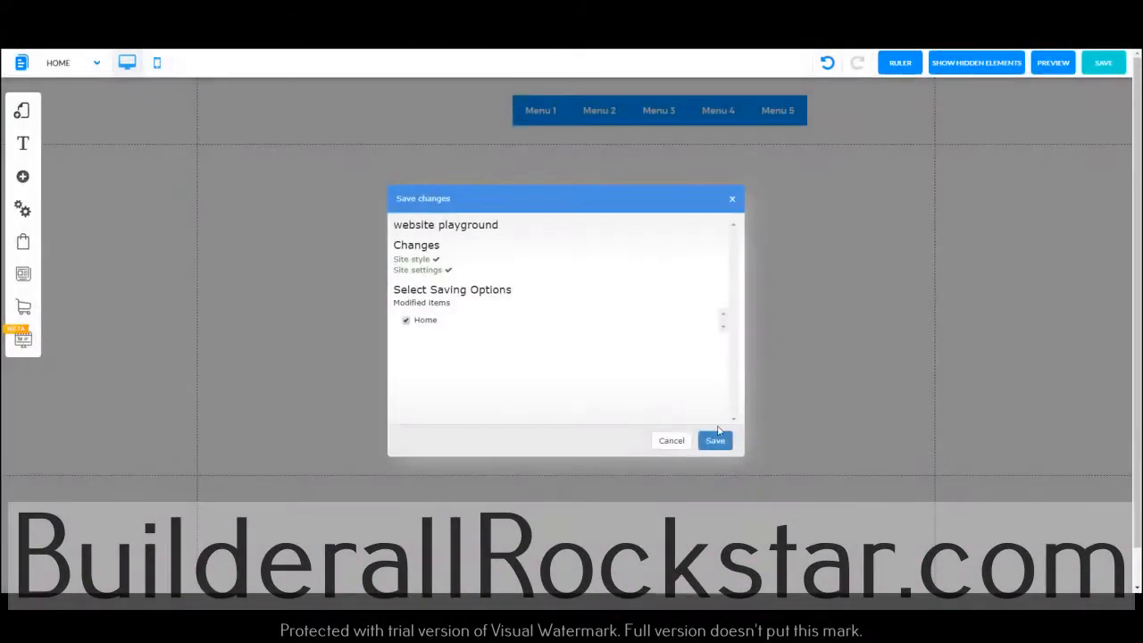
click(717, 438)
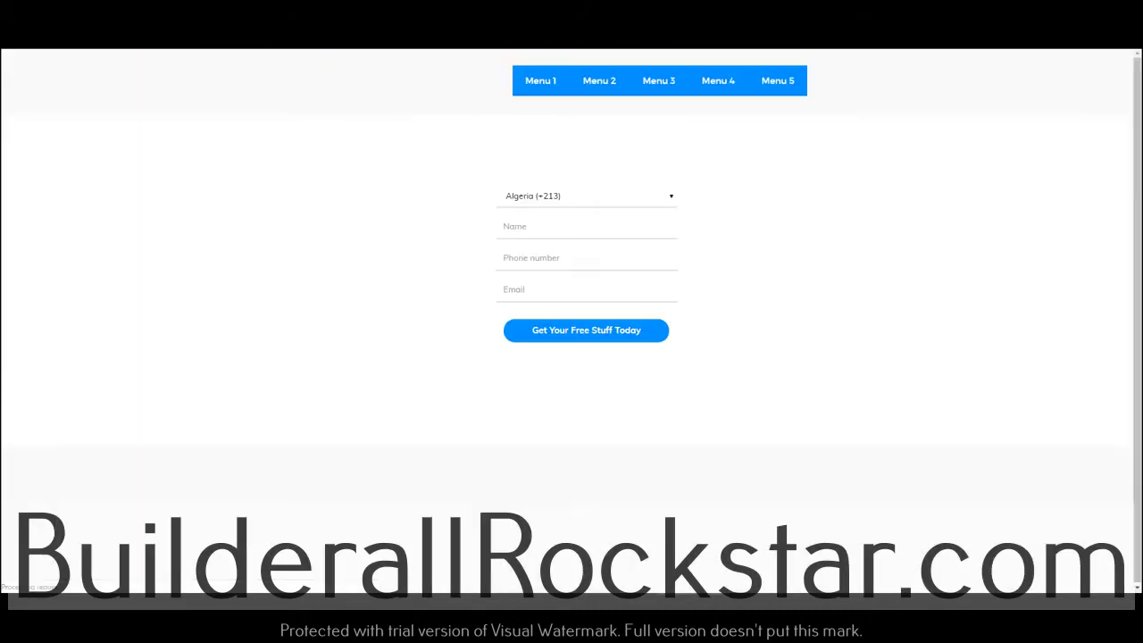
Choose USA (+1) as the phone prefix in the live opt-in form
click(592, 198)
scroll(598, 251, down, 20)
scroll(604, 354, up, 3)
scroll(604, 355, down, 3)
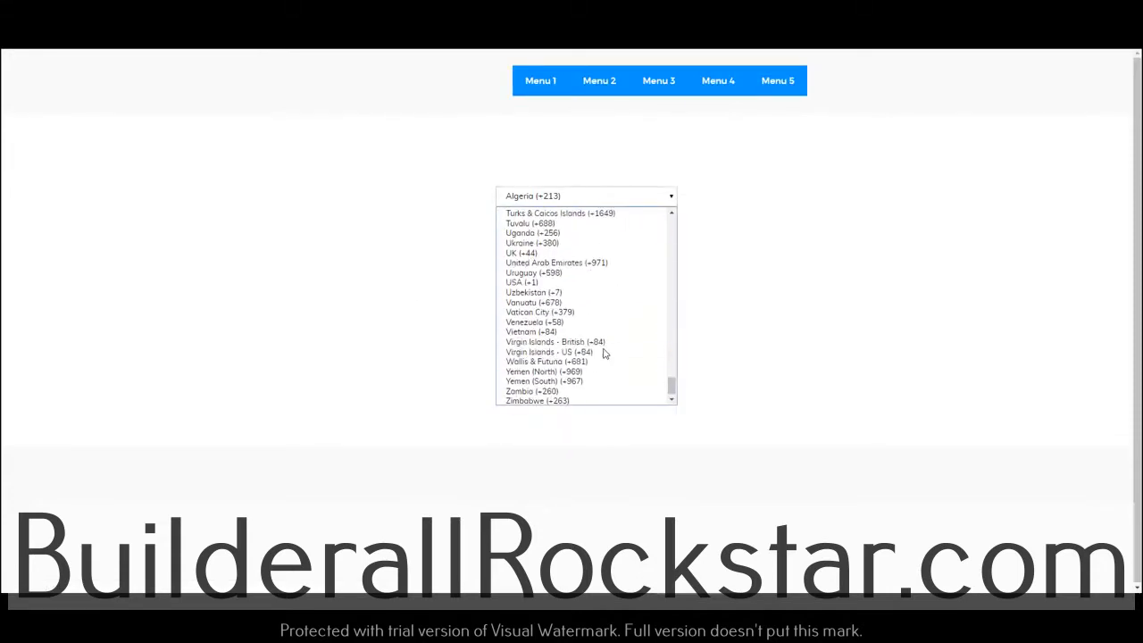
click(591, 282)
Enter the test contact's first name, phone number and e-mail address in the opt-in form, and submit it
click(551, 226)
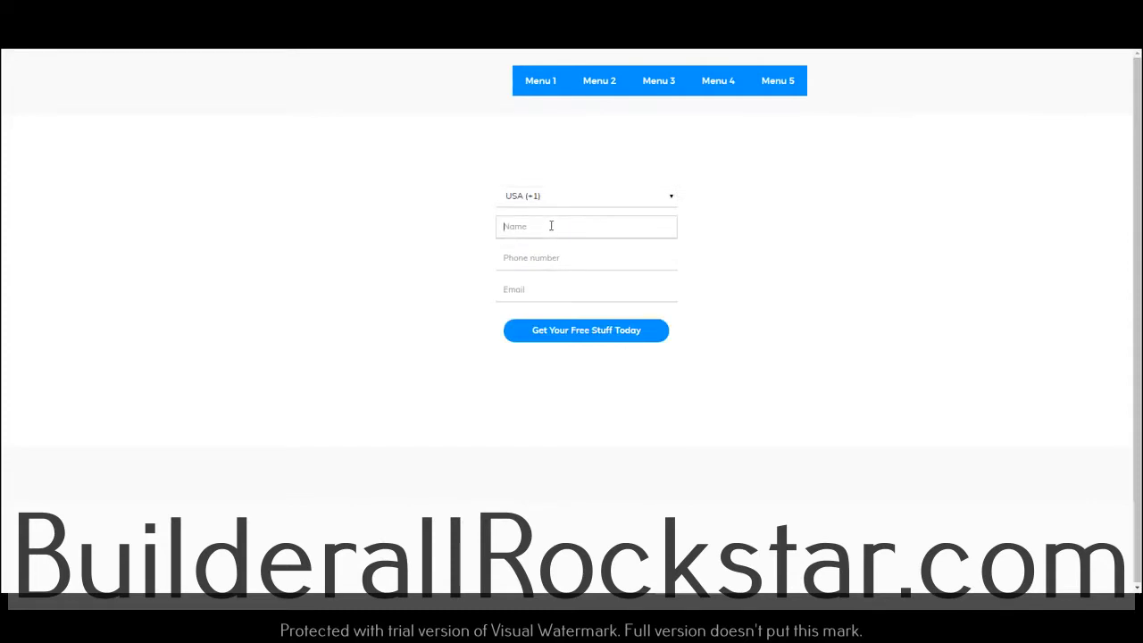
text(C)
key(BackSpace)
text(Sebastian)
key(Tab)
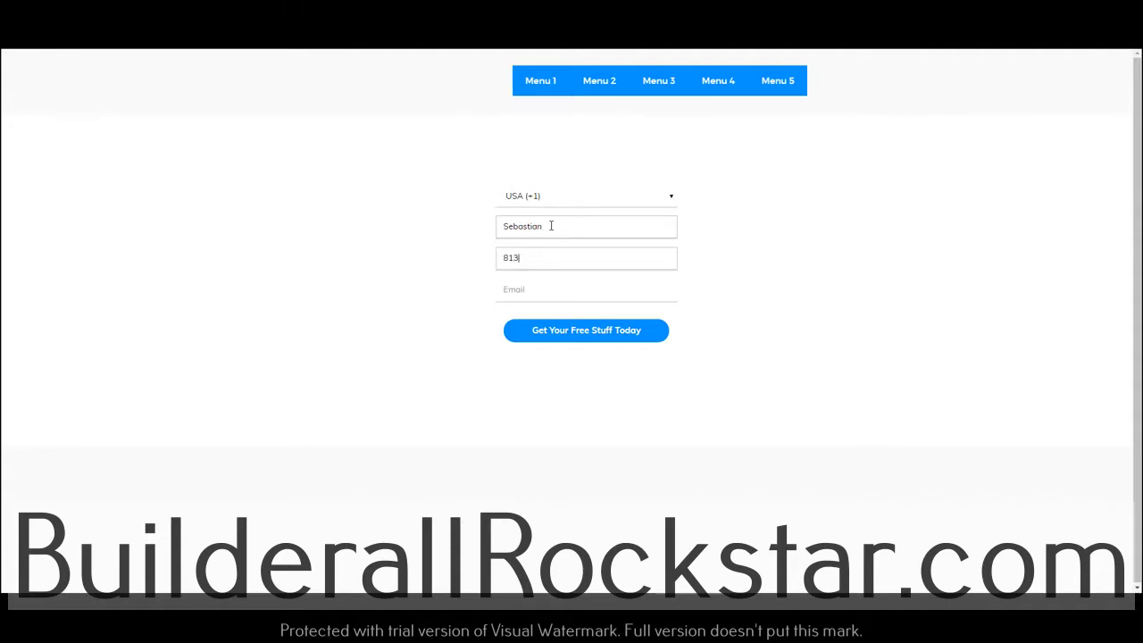
key(Tab)
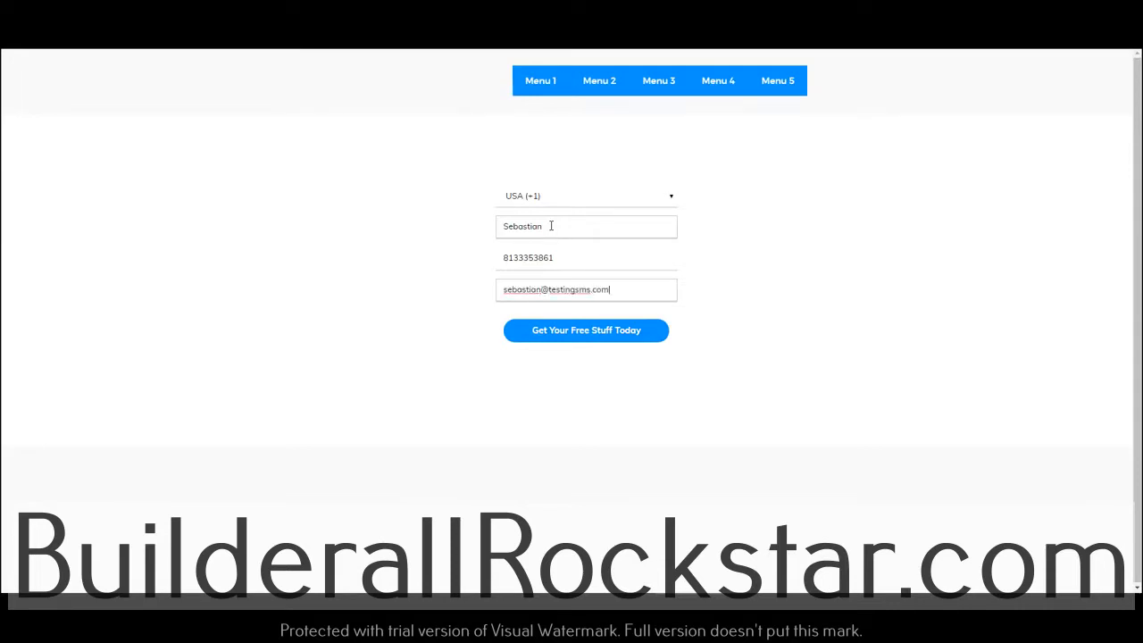
click(588, 337)
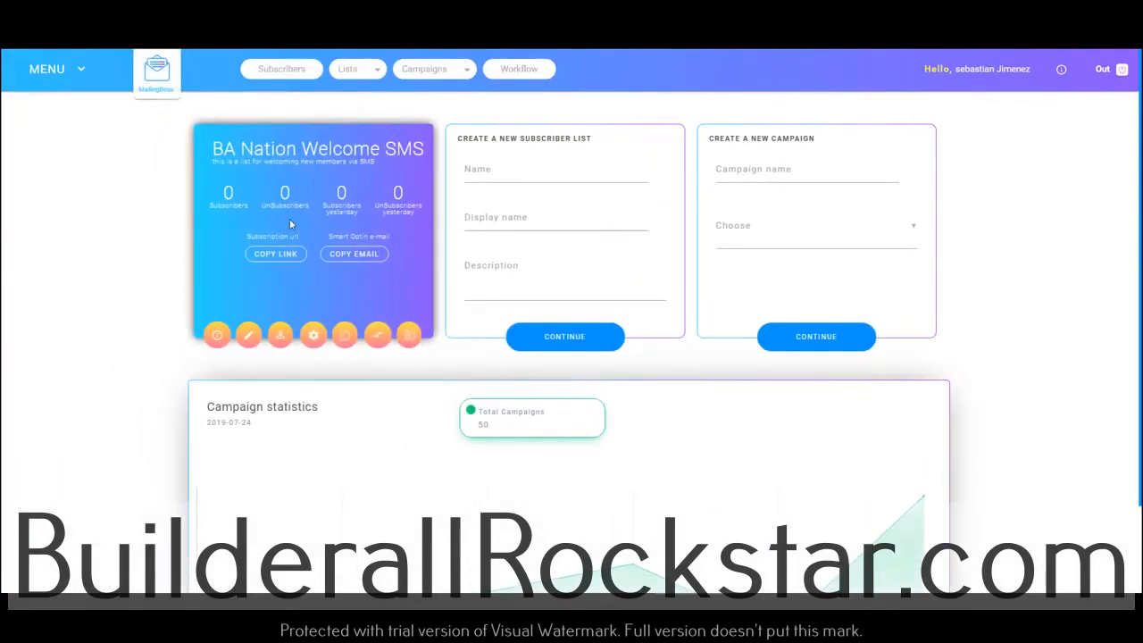
Open the new subscriber's record from the subscribers of the BA Nation Welcome SMS list
click(215, 336)
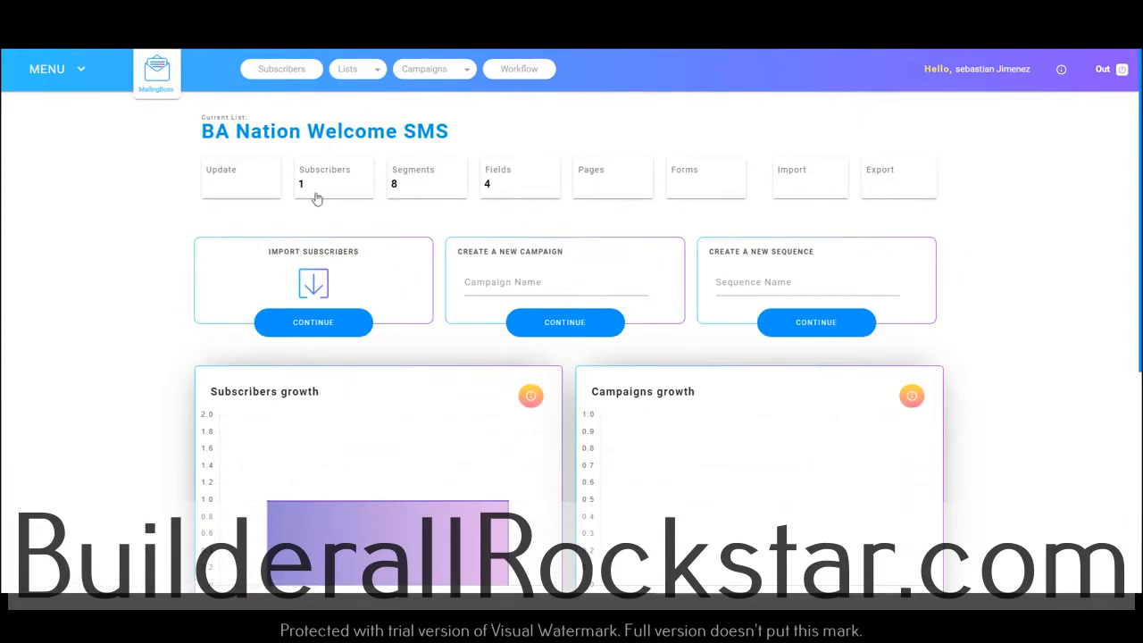
click(327, 188)
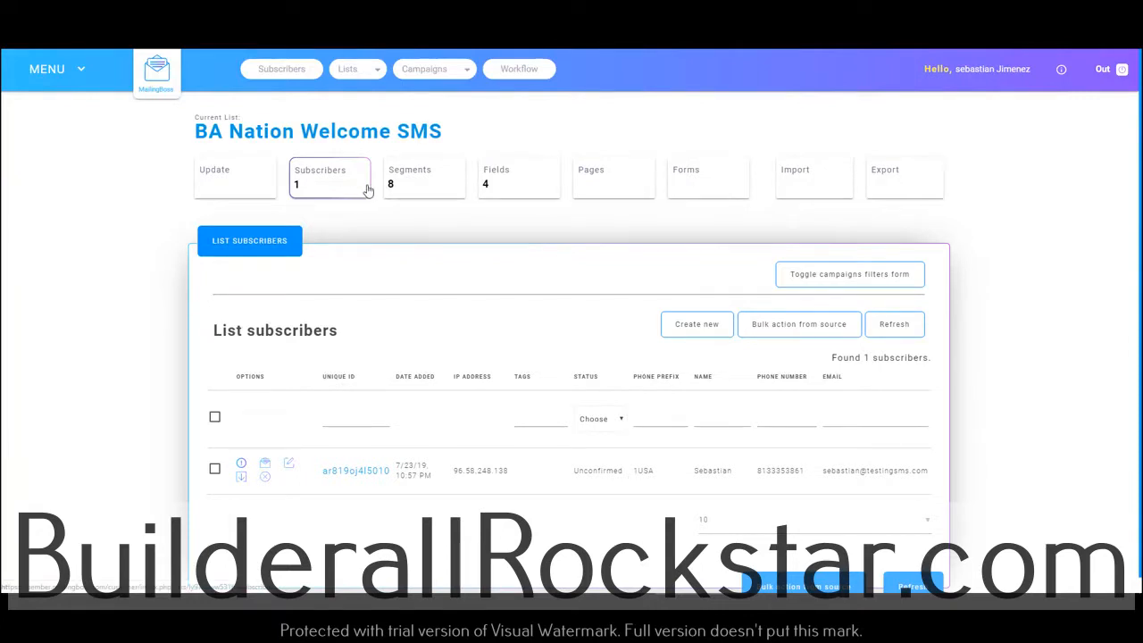
click(216, 469)
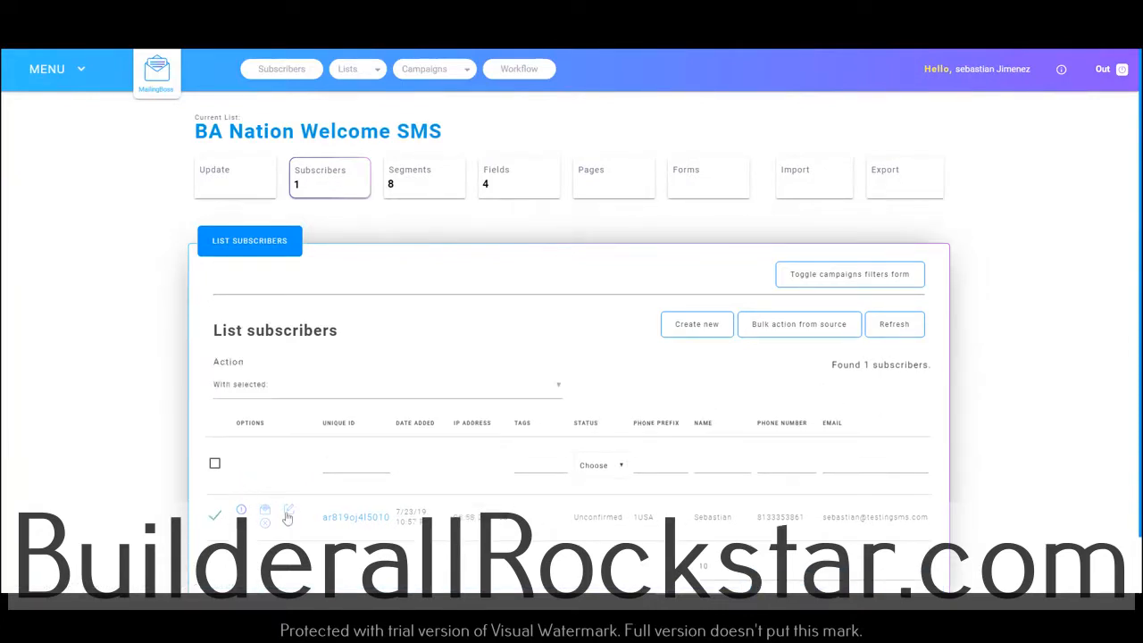
scroll(299, 500, down, 1)
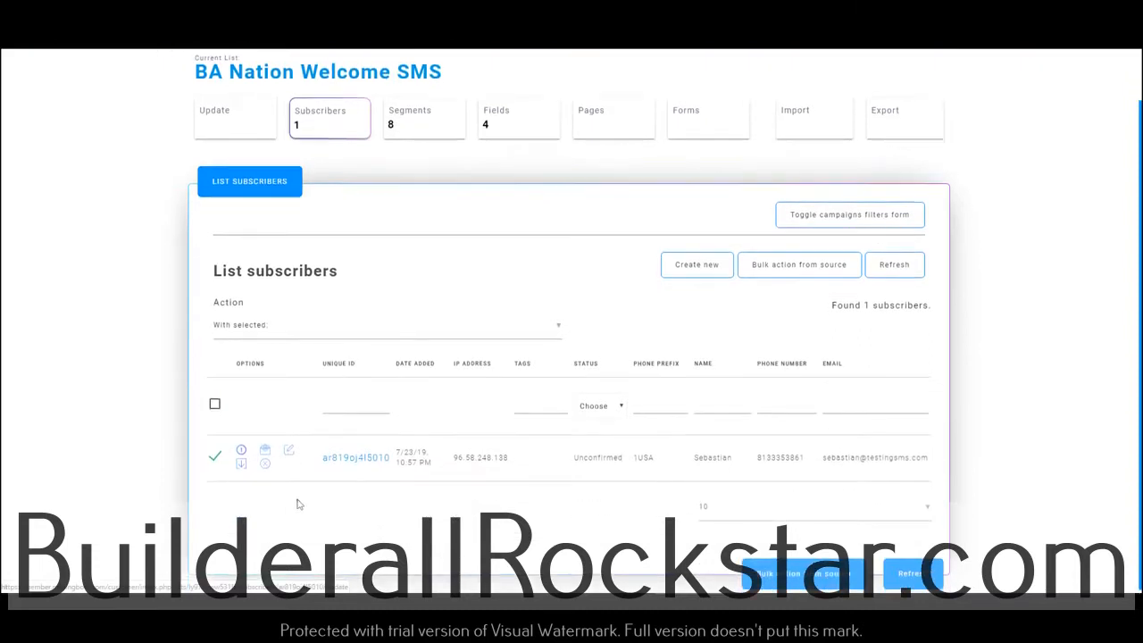
click(356, 457)
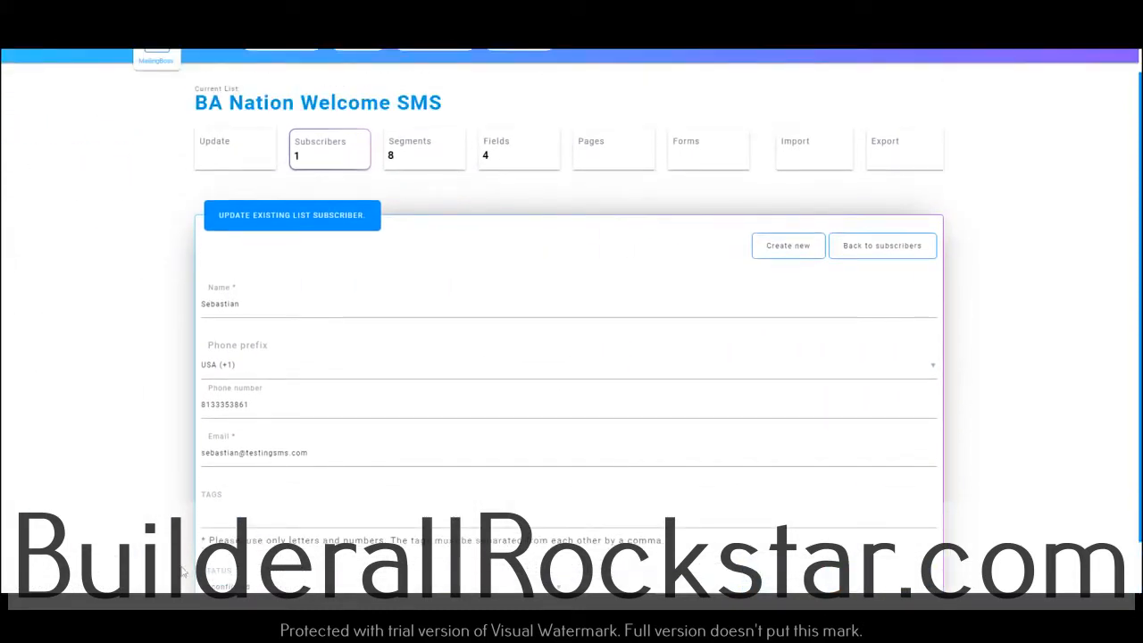
Set the subscriber's status to Confirmed, save the changes and return to the list's subscribers
scroll(228, 540, down, 1)
click(250, 533)
click(235, 469)
click(878, 572)
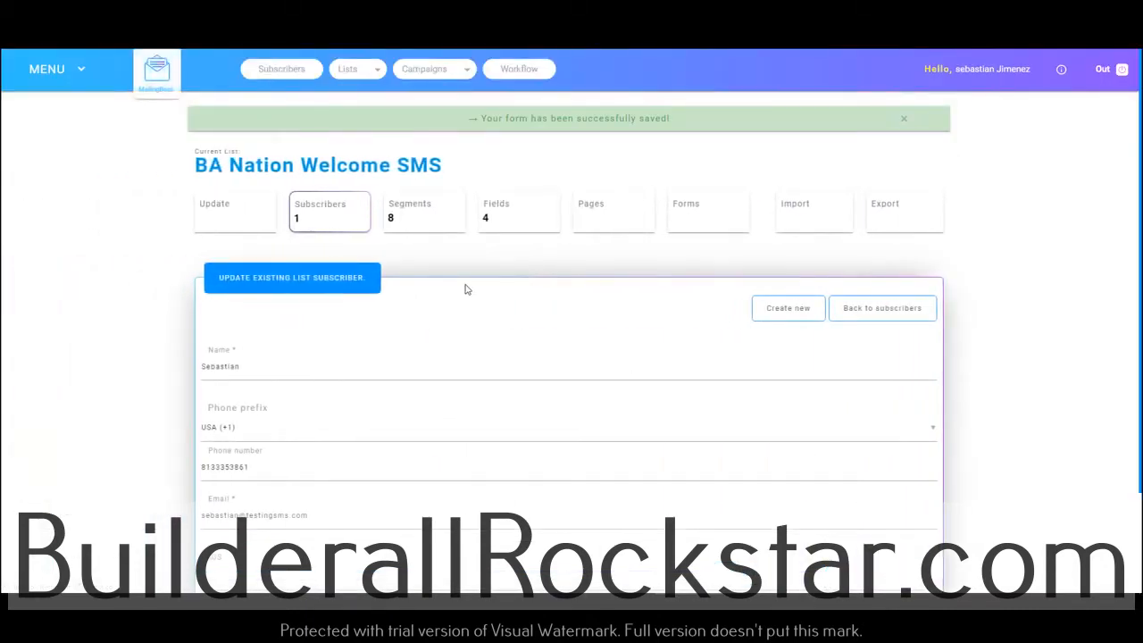
scroll(620, 387, down, 3)
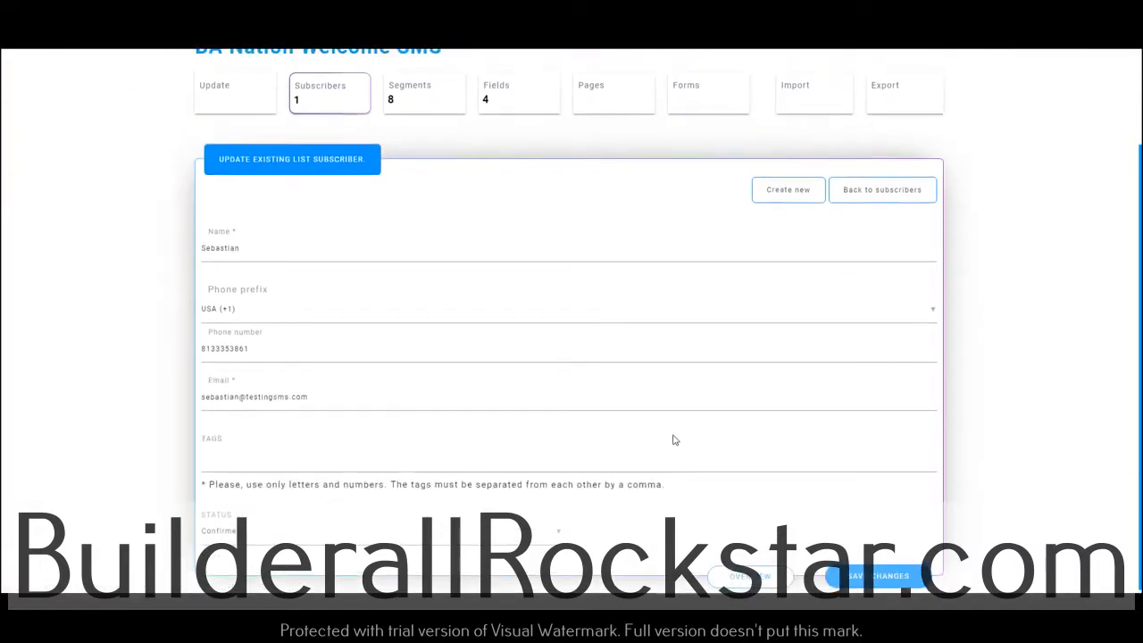
scroll(673, 439, up, 3)
click(343, 211)
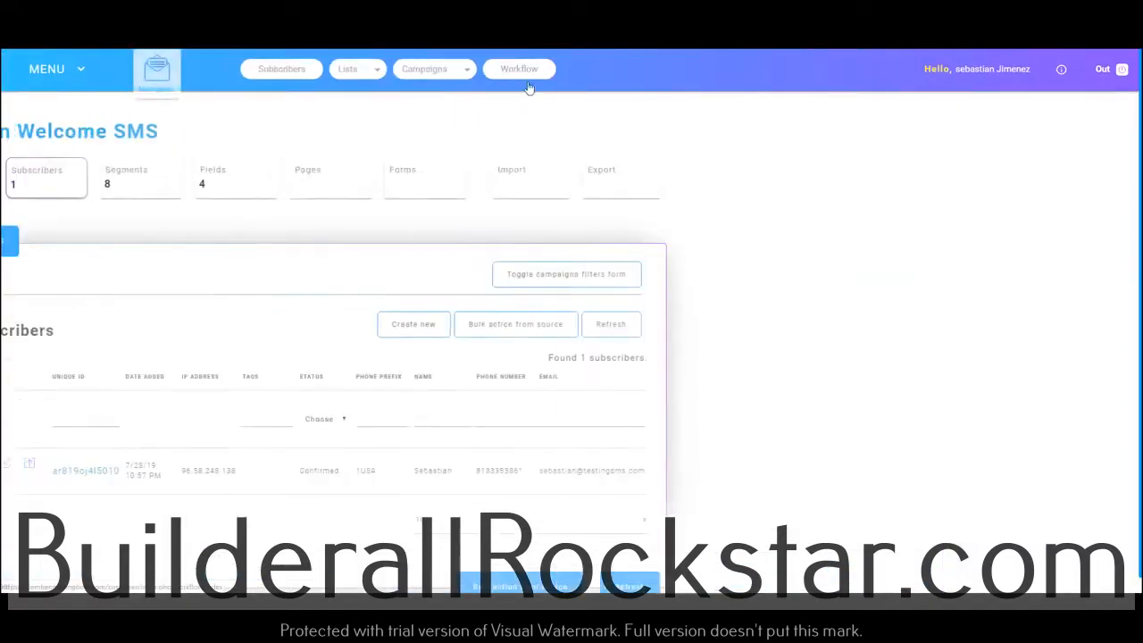
Review the BA Nation SMS Welcome workflow and go back to the MailingBoss dashboard
click(532, 74)
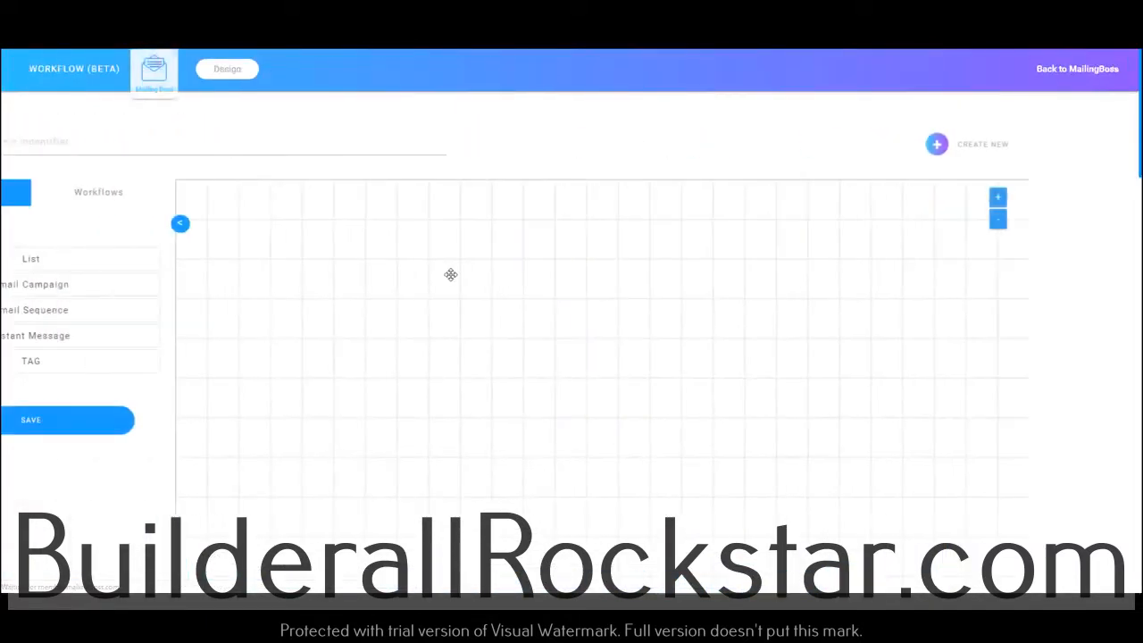
click(236, 205)
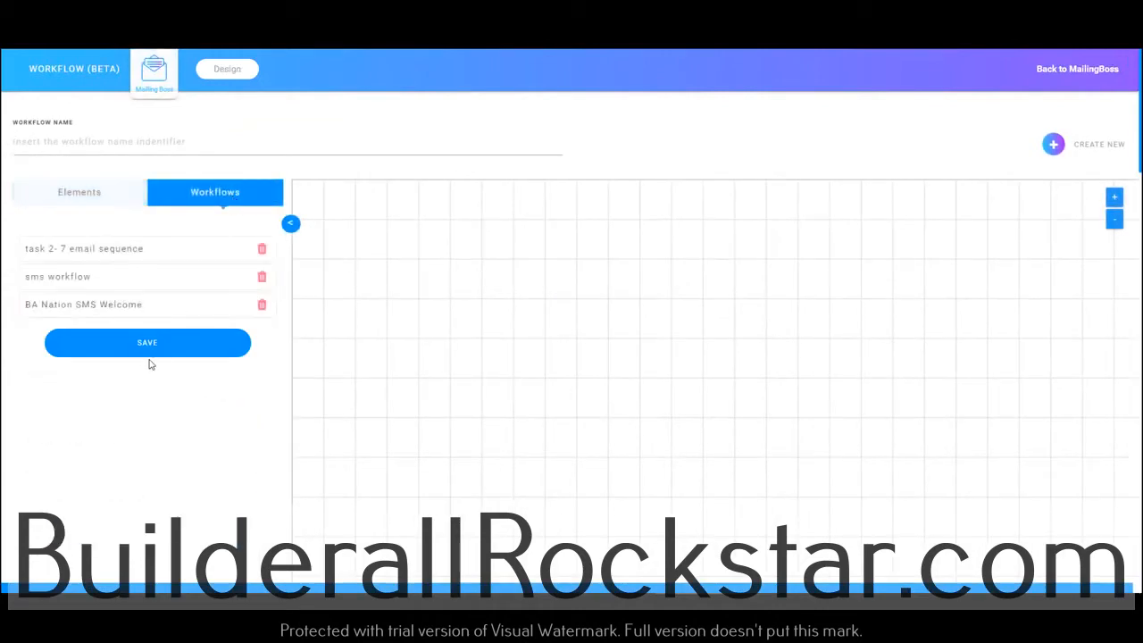
click(103, 306)
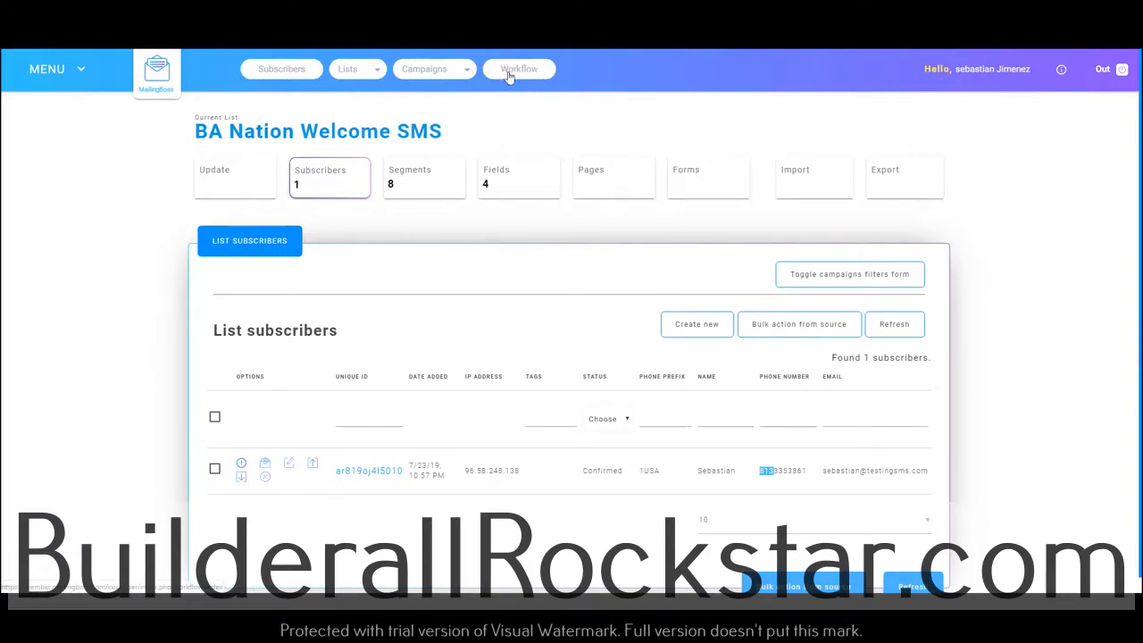
click(158, 76)
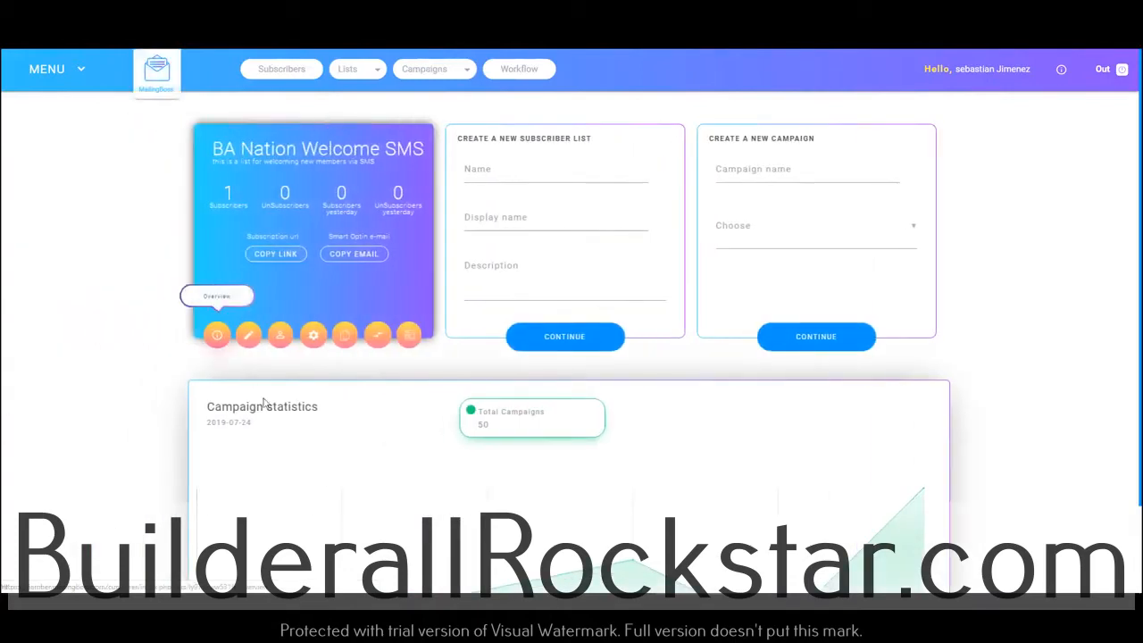
Create a new instant message named "test sms instant message"
click(61, 71)
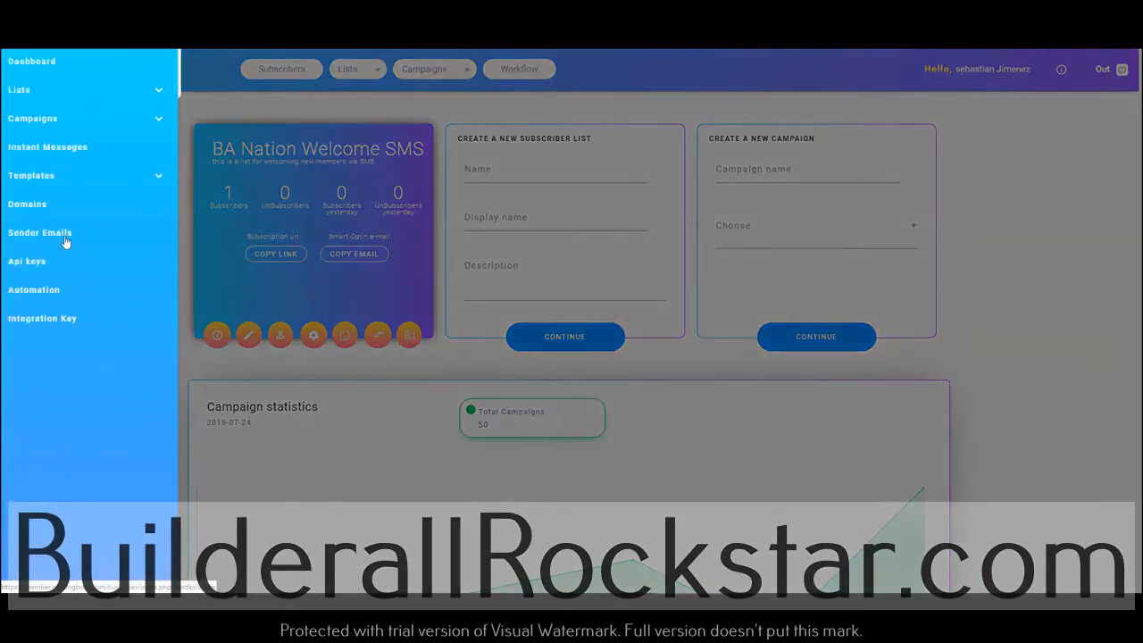
click(34, 154)
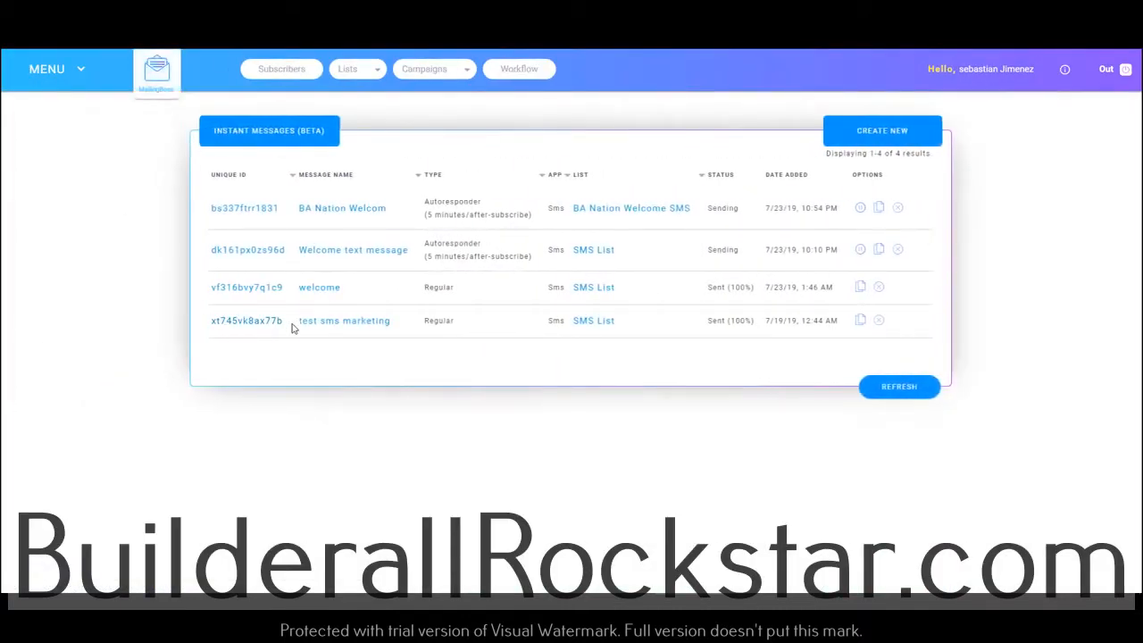
click(880, 140)
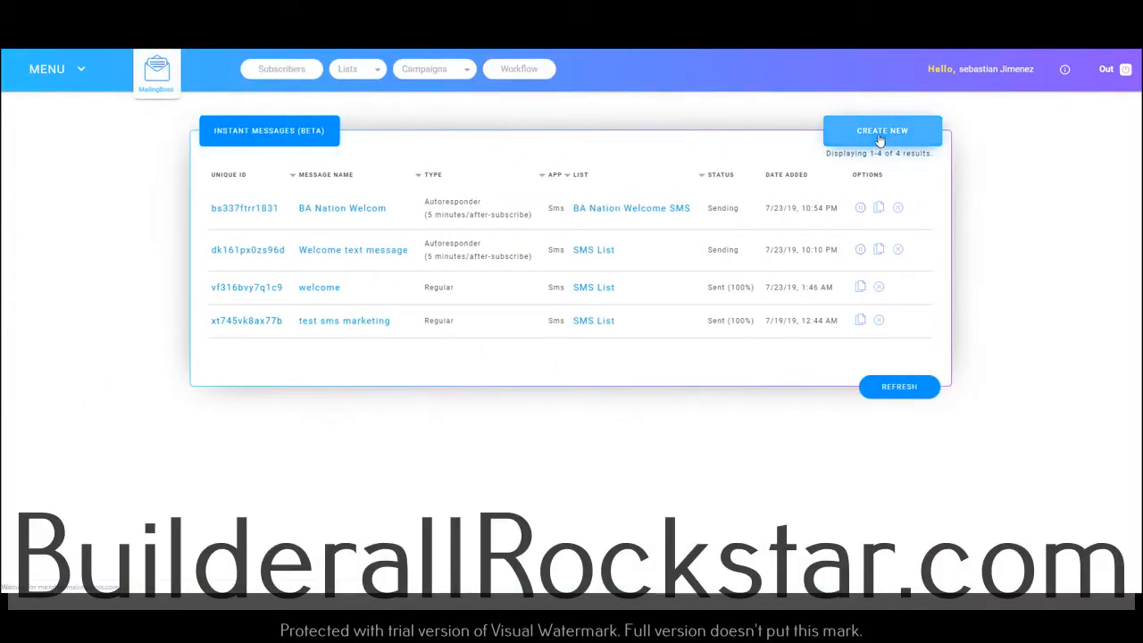
click(268, 214)
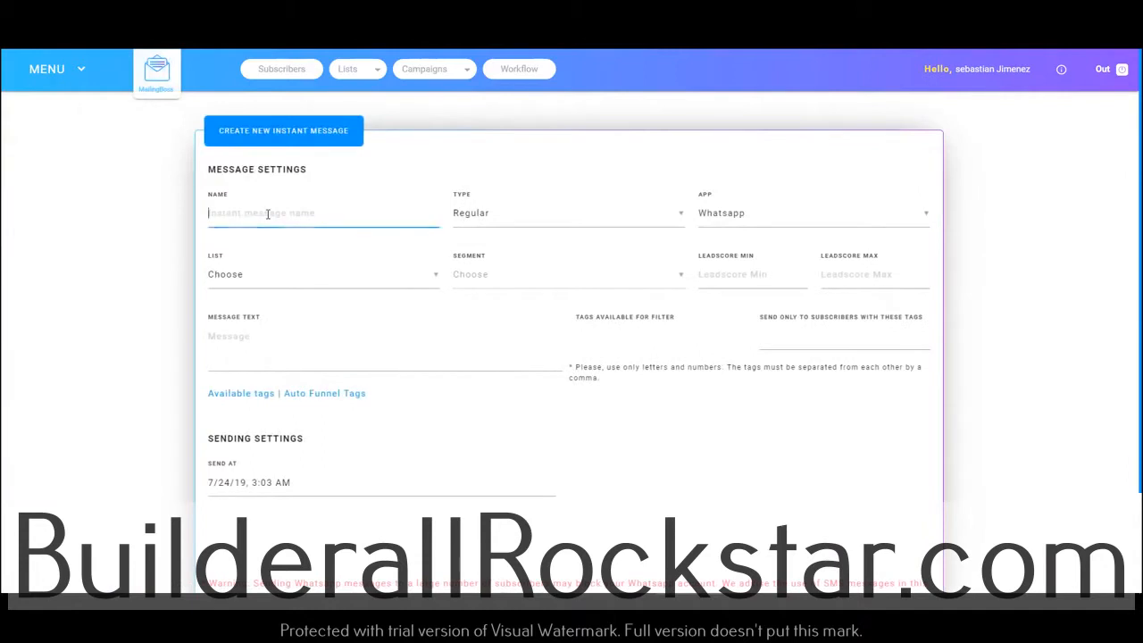
text(test smsm)
Set the message's app to SMS and its list to BA Nation Welcome SMS, leaving the segment unselected
click(735, 219)
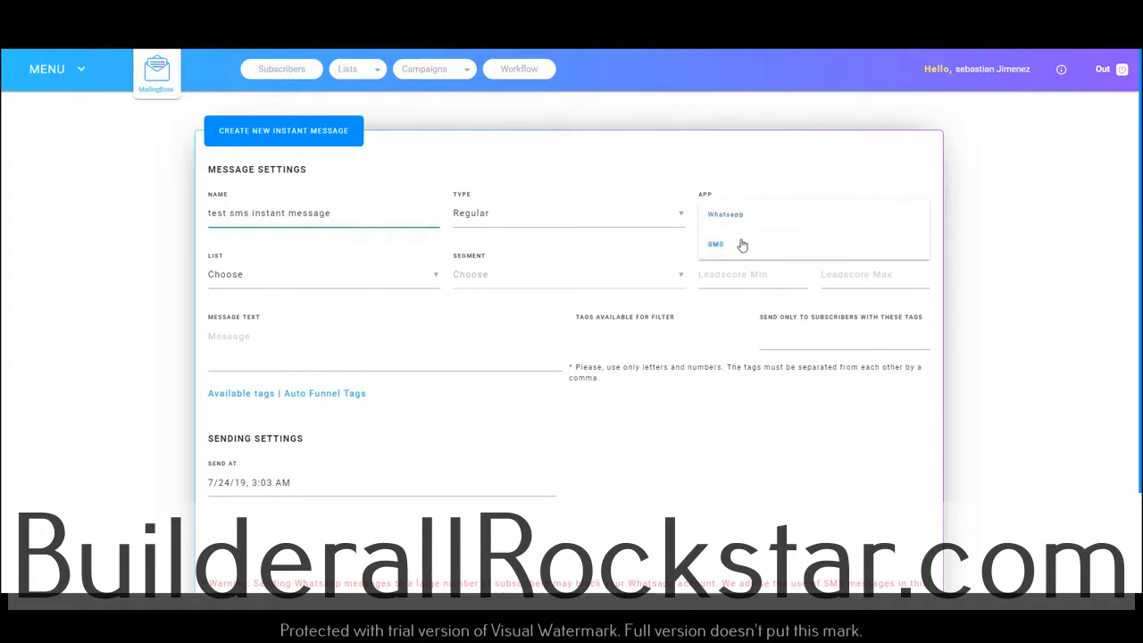
click(724, 244)
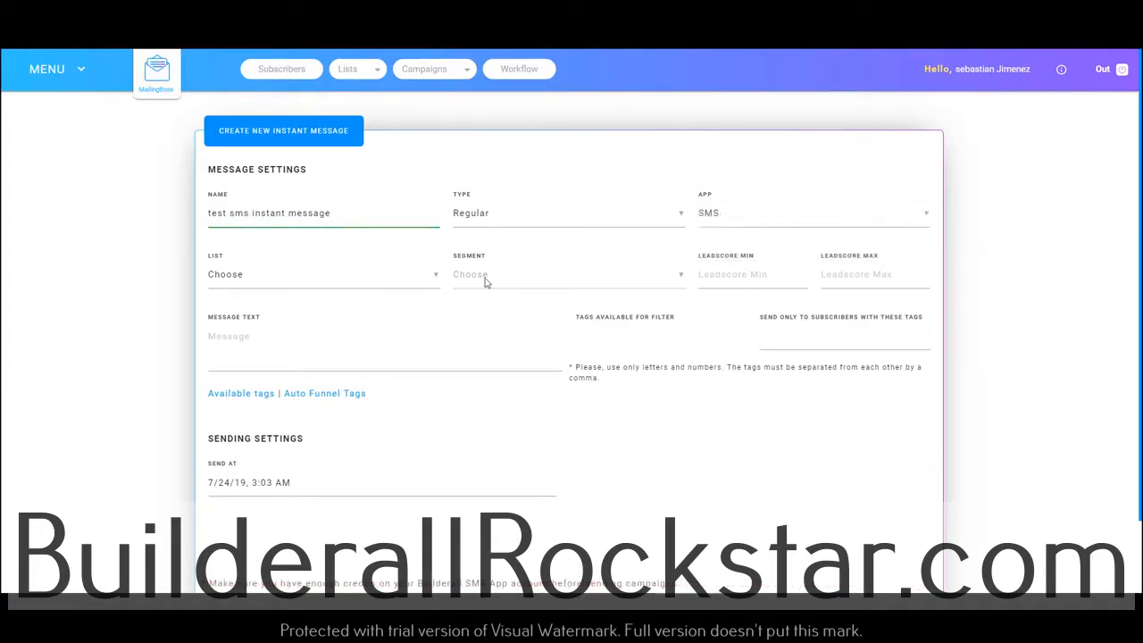
click(390, 279)
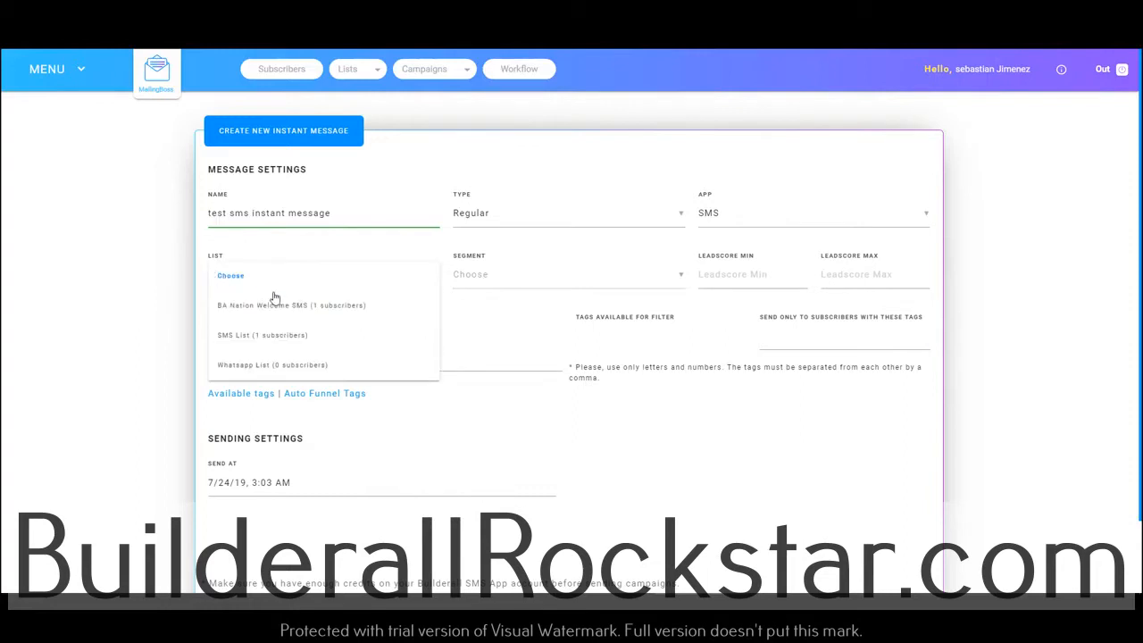
click(304, 311)
click(495, 284)
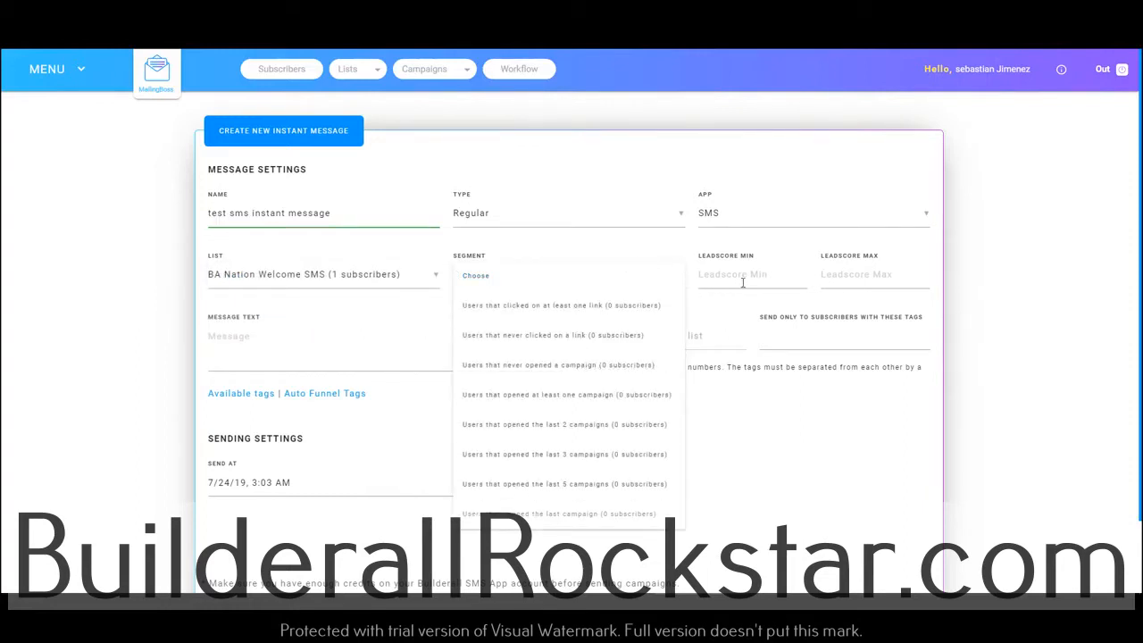
click(737, 423)
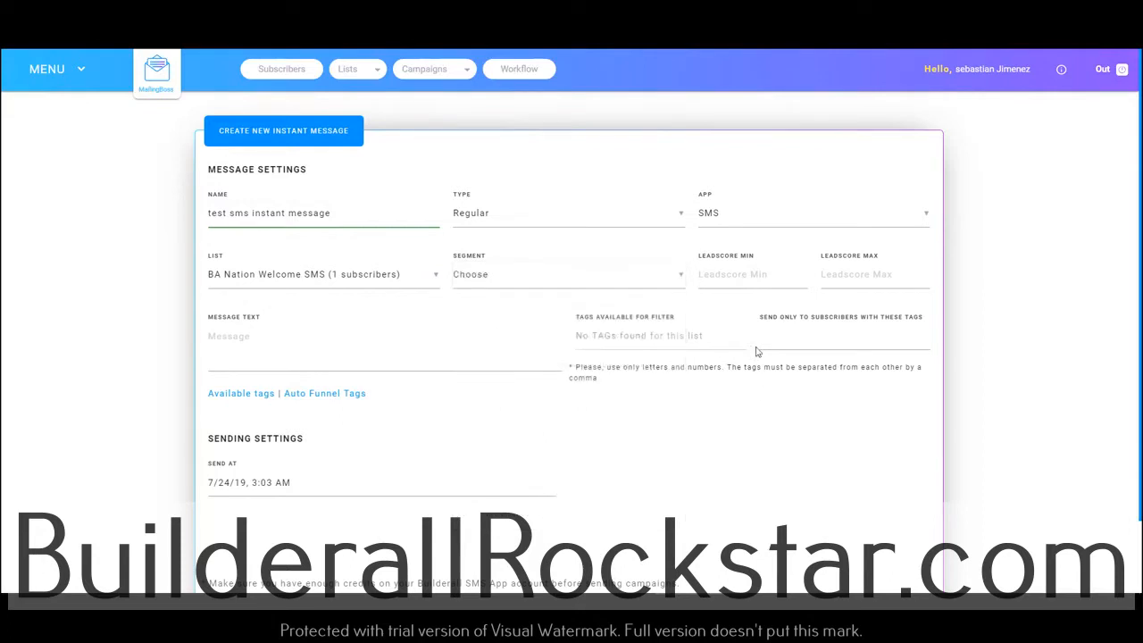
Write the message text "Hi, this is a test sms from mailingboss"
click(239, 355)
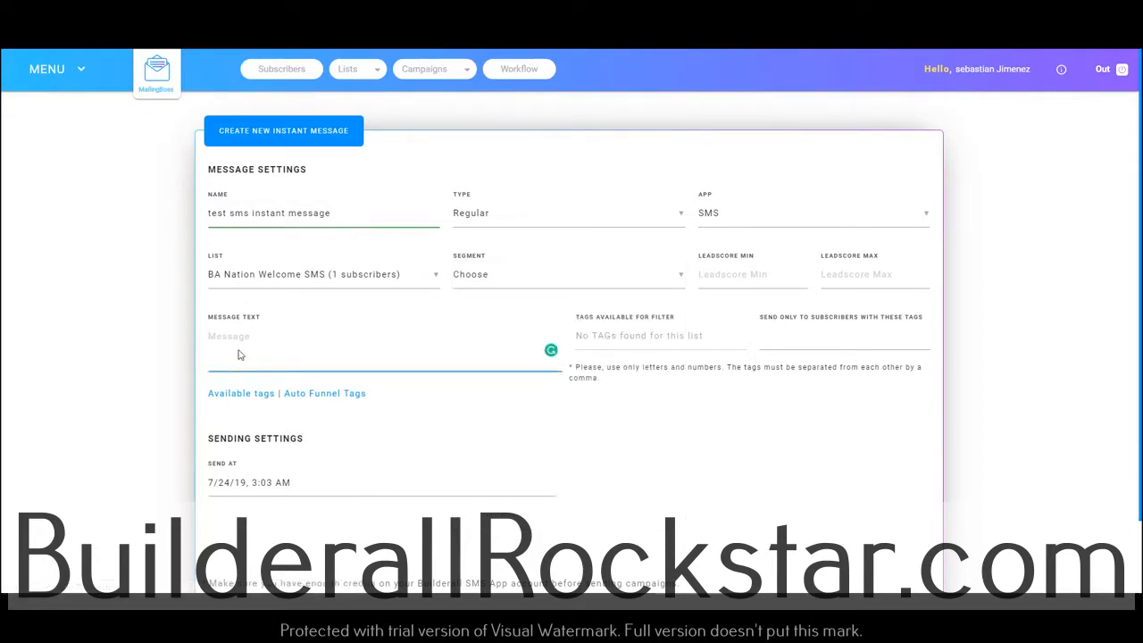
text(Hi)
text(, we)
text(from mai)
scroll(506, 476, down, 2)
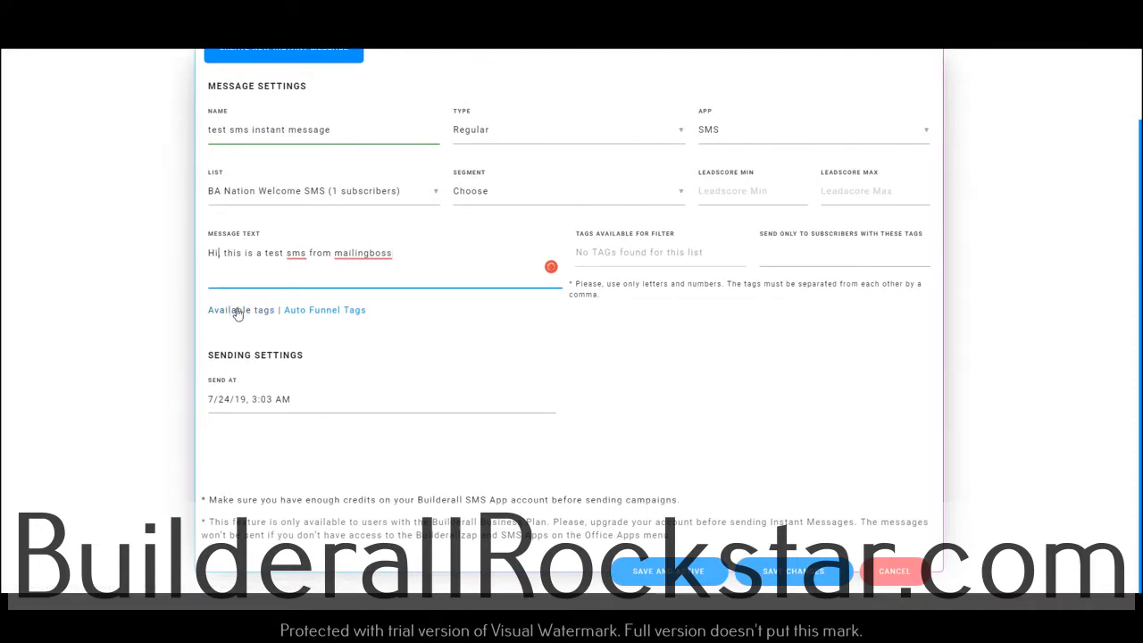
Insert the [FNAME] tag after "Hi" in the message text and set the send time to 7/23/19, 11:10 PM
click(237, 310)
scroll(311, 305, down, 1)
scroll(312, 304, down, 5)
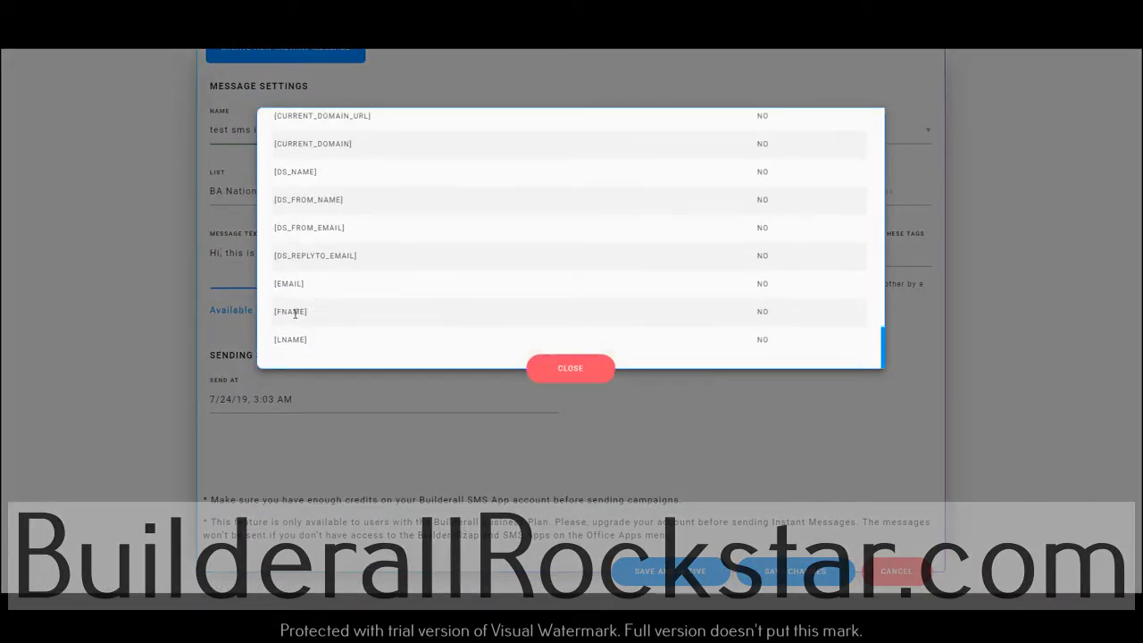
click(295, 313)
click(219, 255)
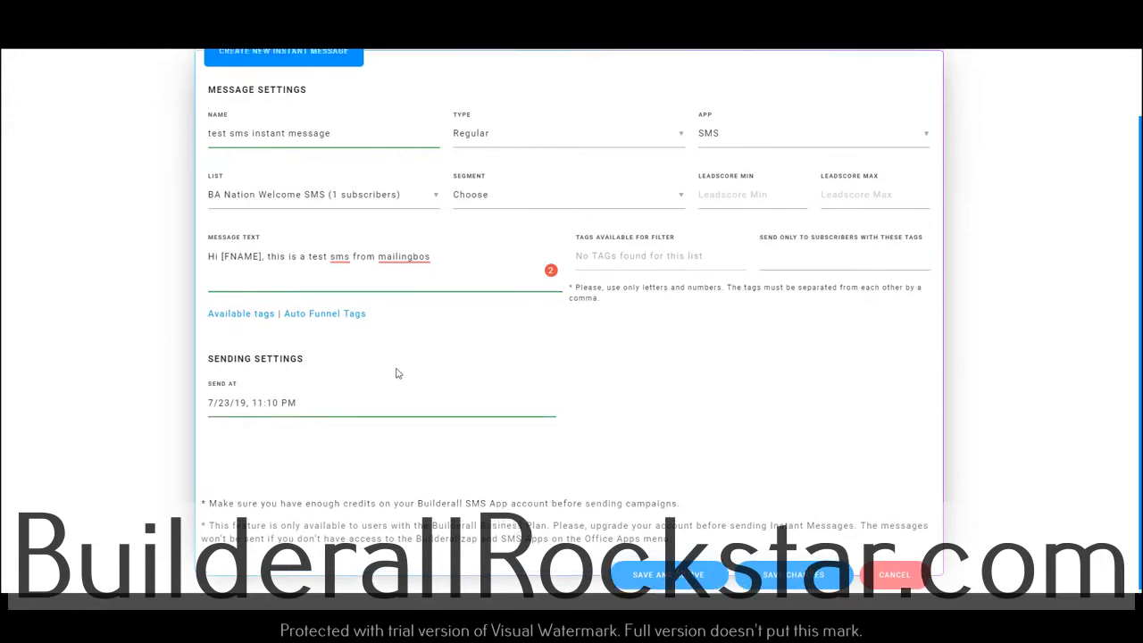
Save and activate the instant message, and check its status in the instant messages list
scroll(239, 178, up, 1)
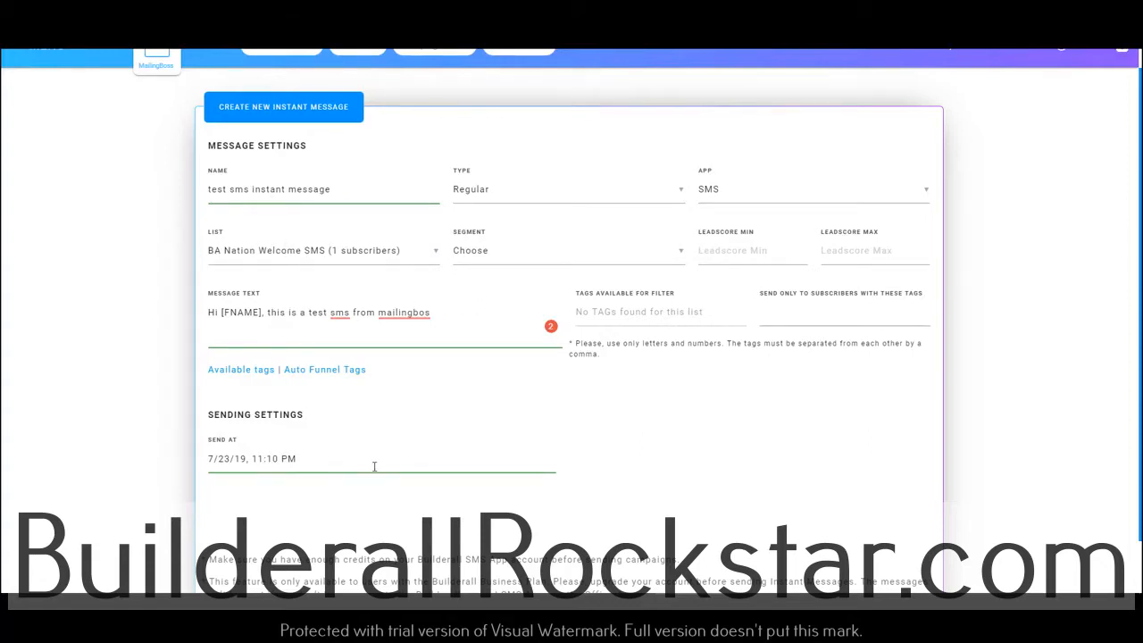
scroll(367, 466, down, 1)
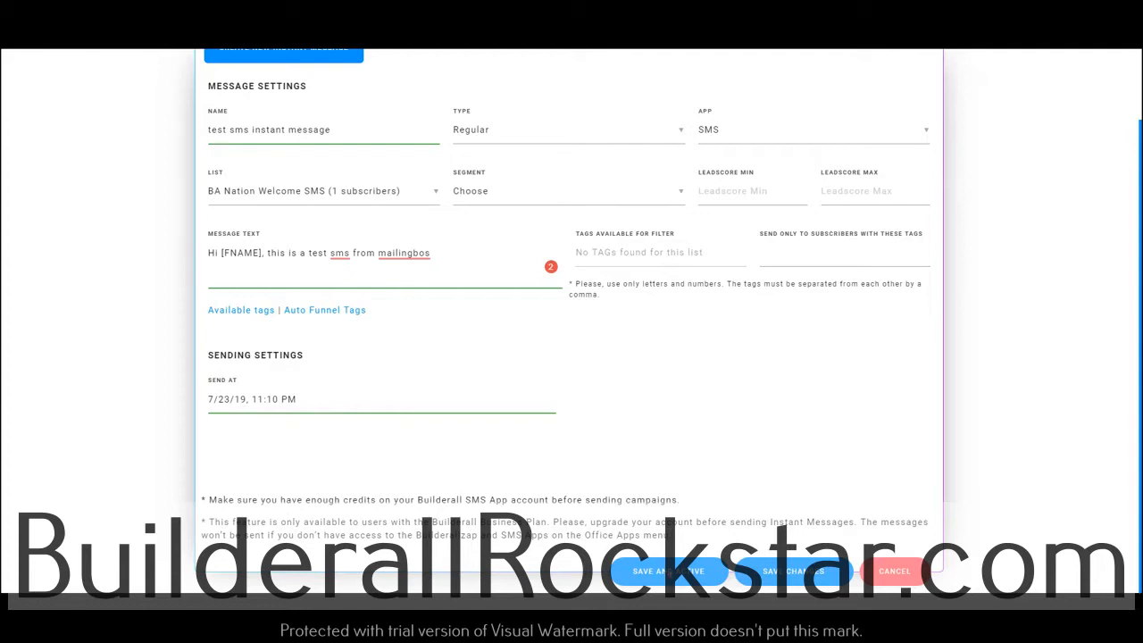
click(665, 570)
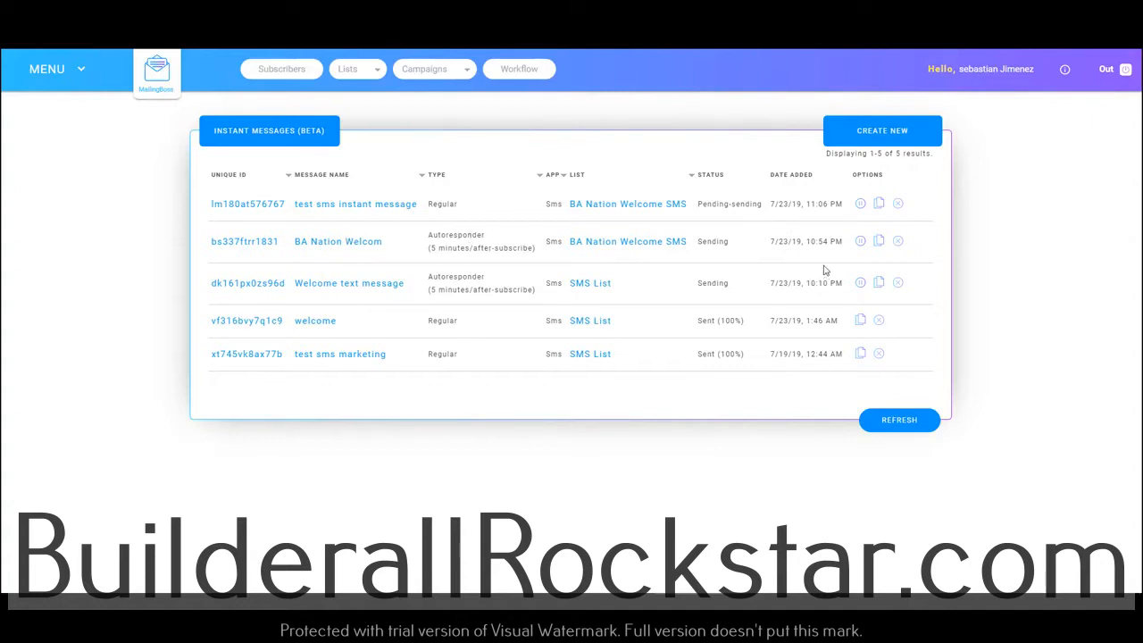
drag(696, 205, 760, 232)
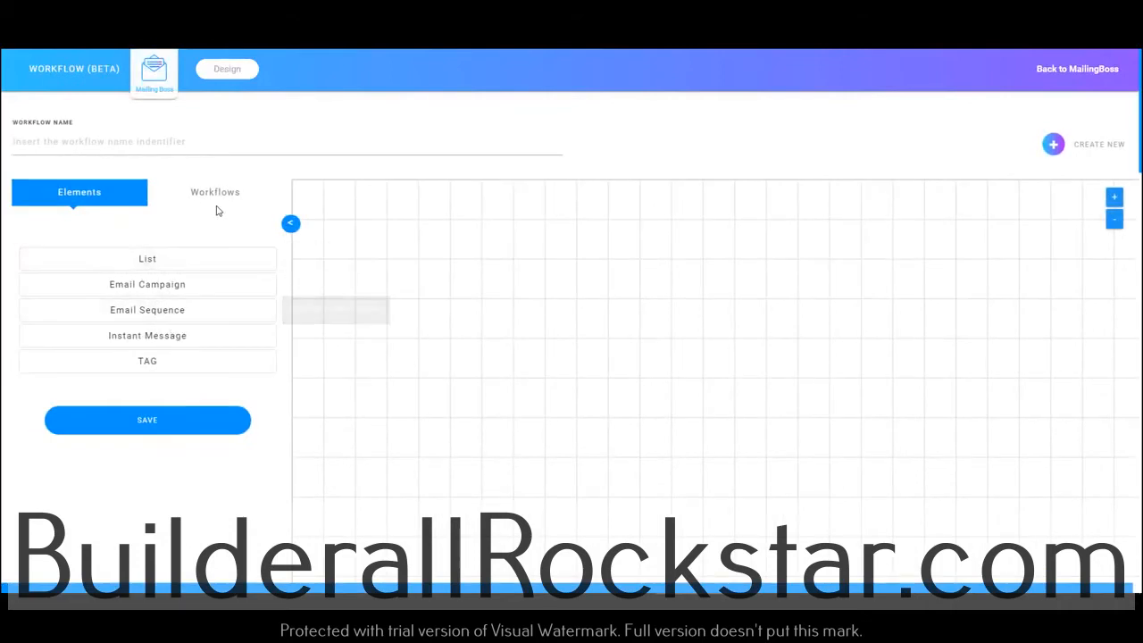
Review the saved BA Nation SMS Welcome workflow and return to the MailingBoss dashboard
click(230, 194)
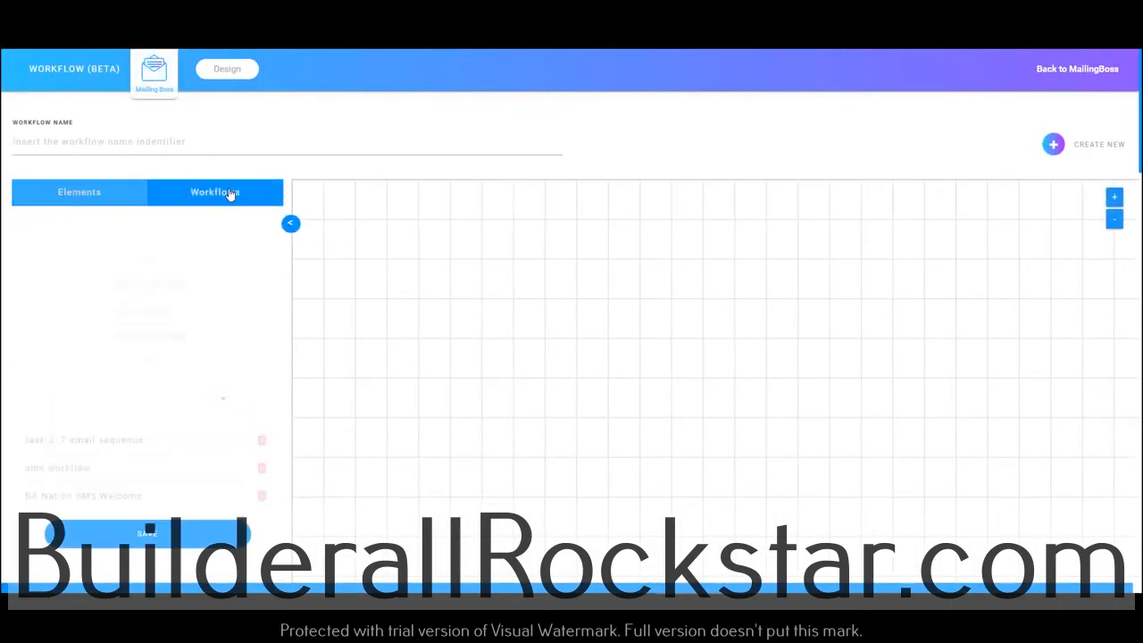
click(113, 304)
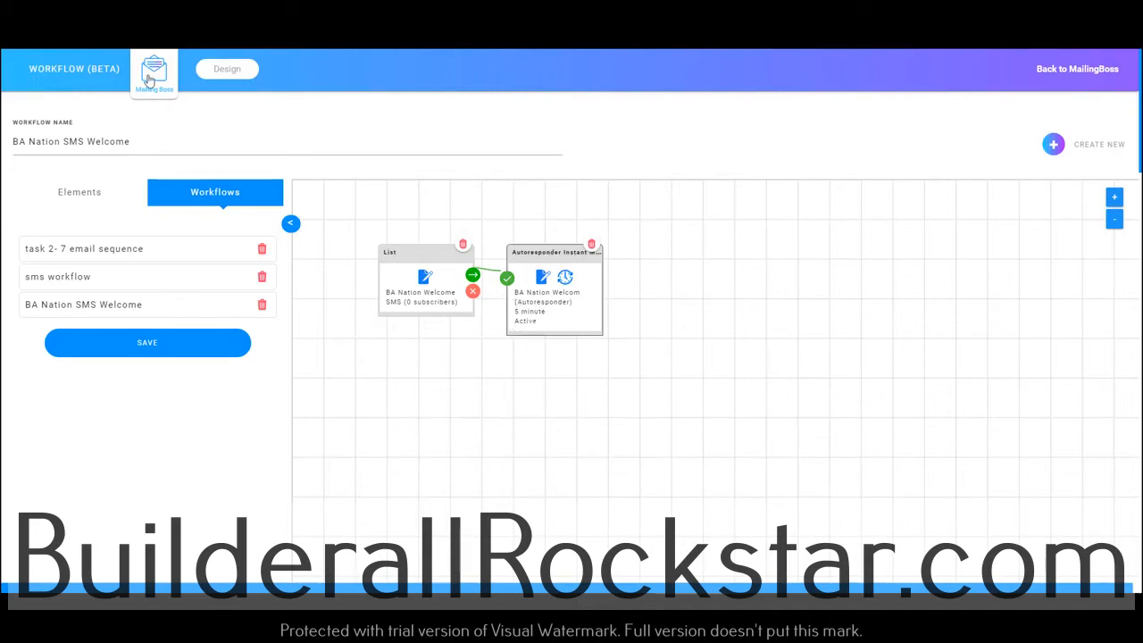
click(87, 67)
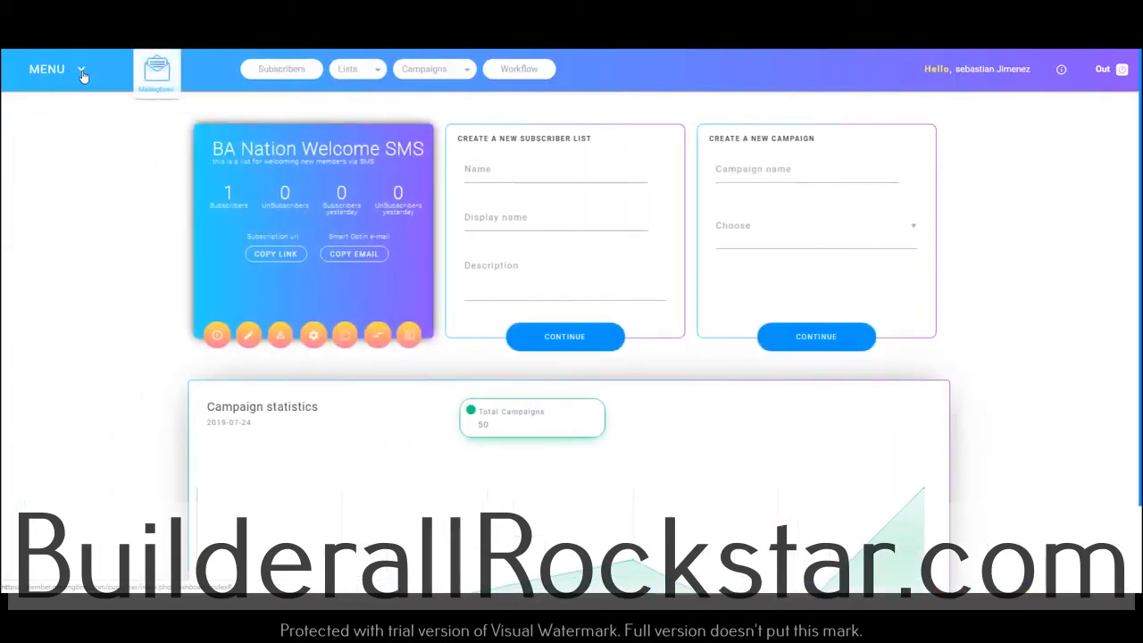
Check the sending status of the test sms instant message in the instant messages list
click(79, 73)
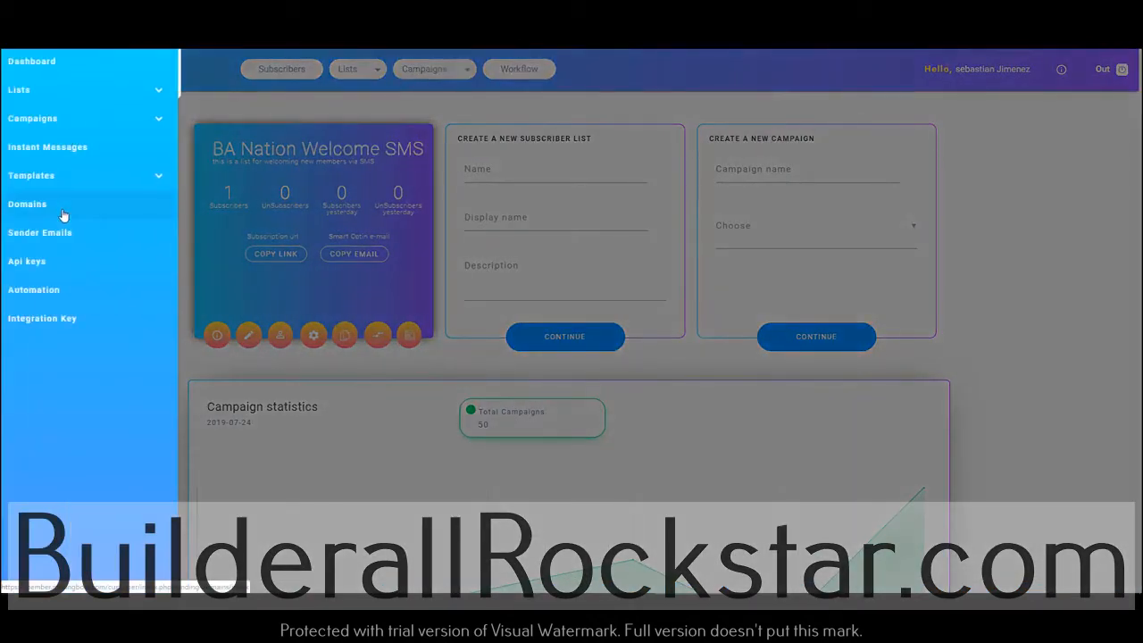
click(58, 153)
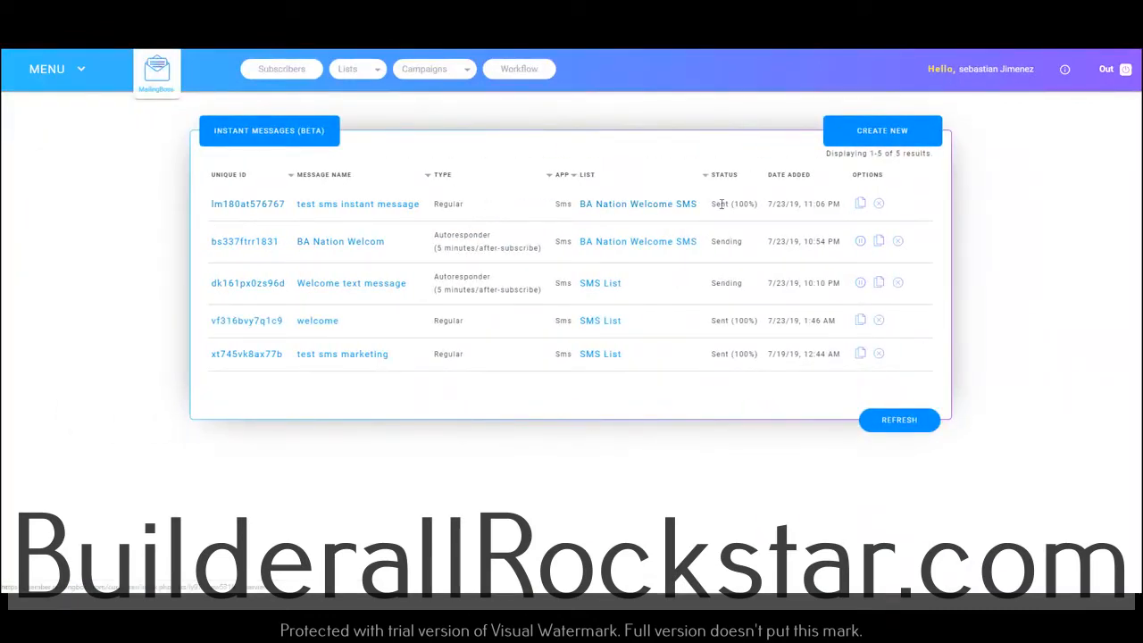
drag(711, 205, 747, 204)
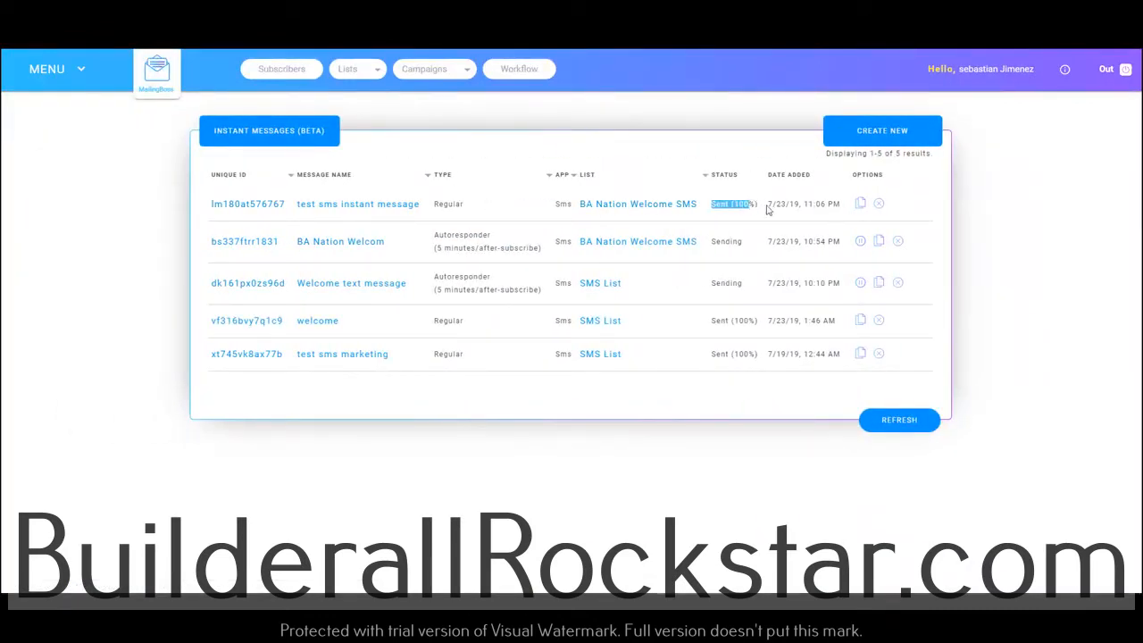
click(77, 78)
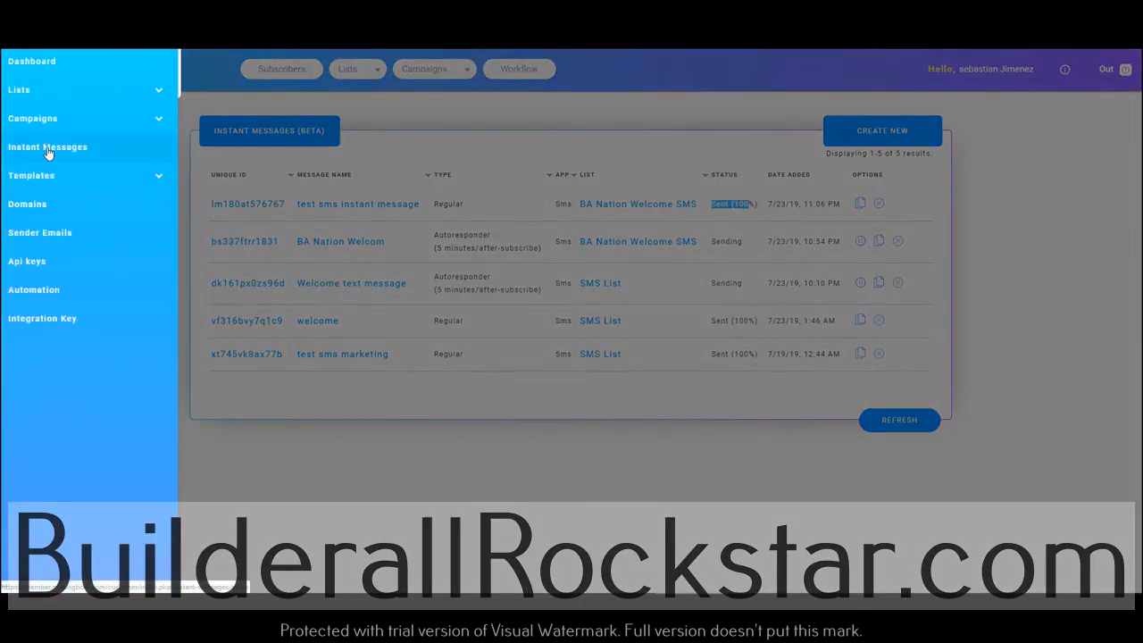
click(49, 149)
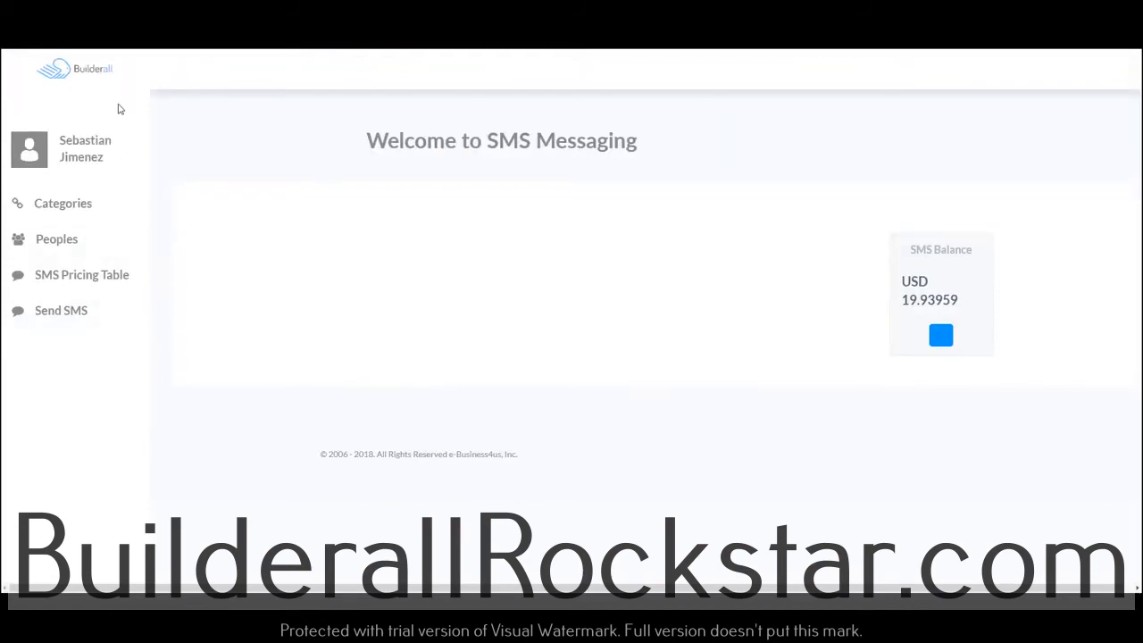
Look through the Send SMS page in the Builderall SMS Messaging app
click(55, 314)
scroll(372, 473, down, 3)
scroll(268, 375, up, 3)
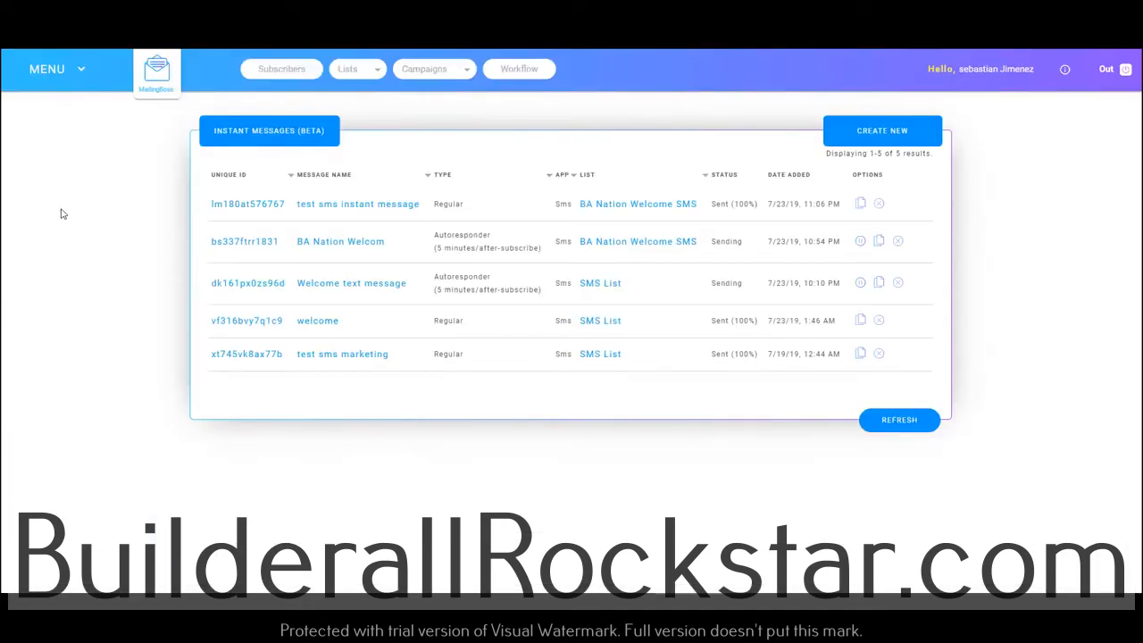
Reopen the BA Nation SMS Welcome workflow to examine its list and autoresponder, and go back to the dashboard
click(63, 71)
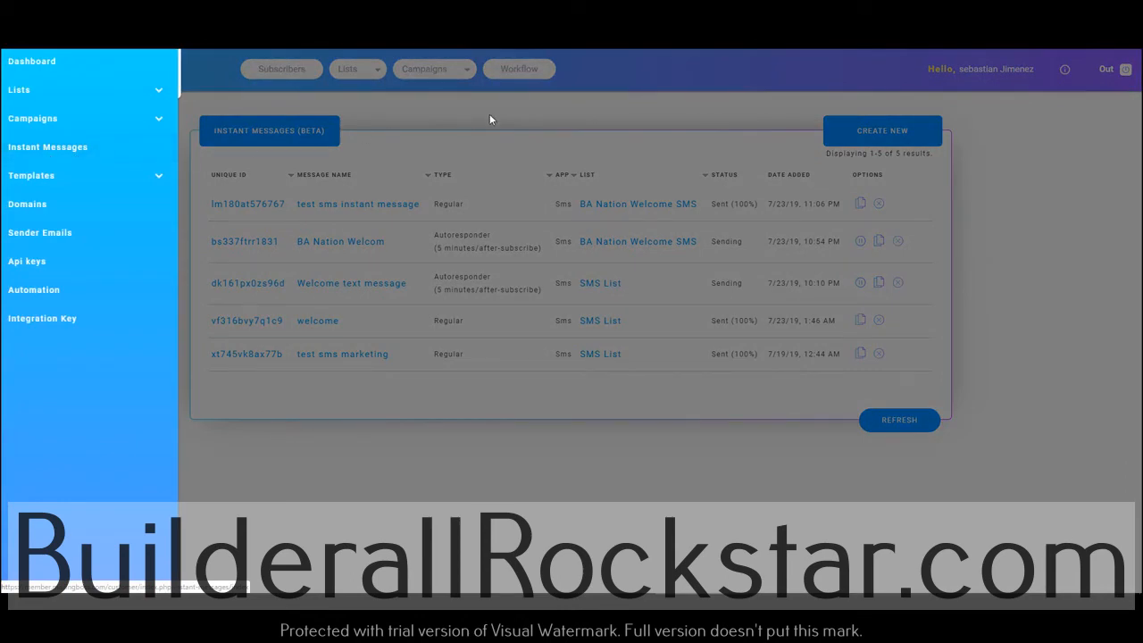
click(517, 79)
click(518, 74)
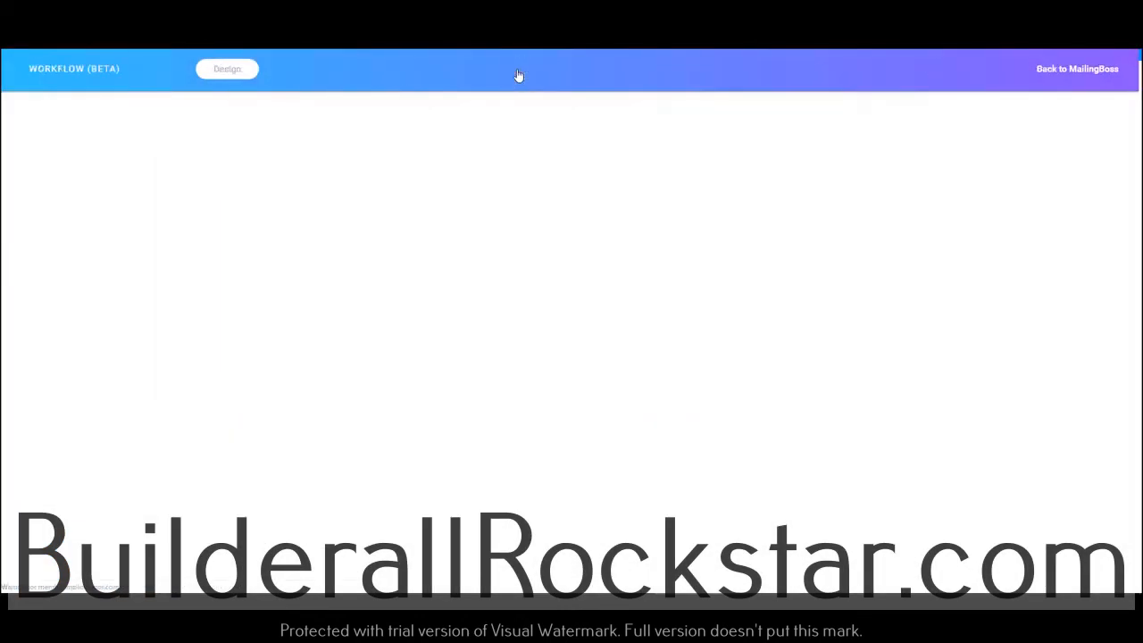
click(210, 200)
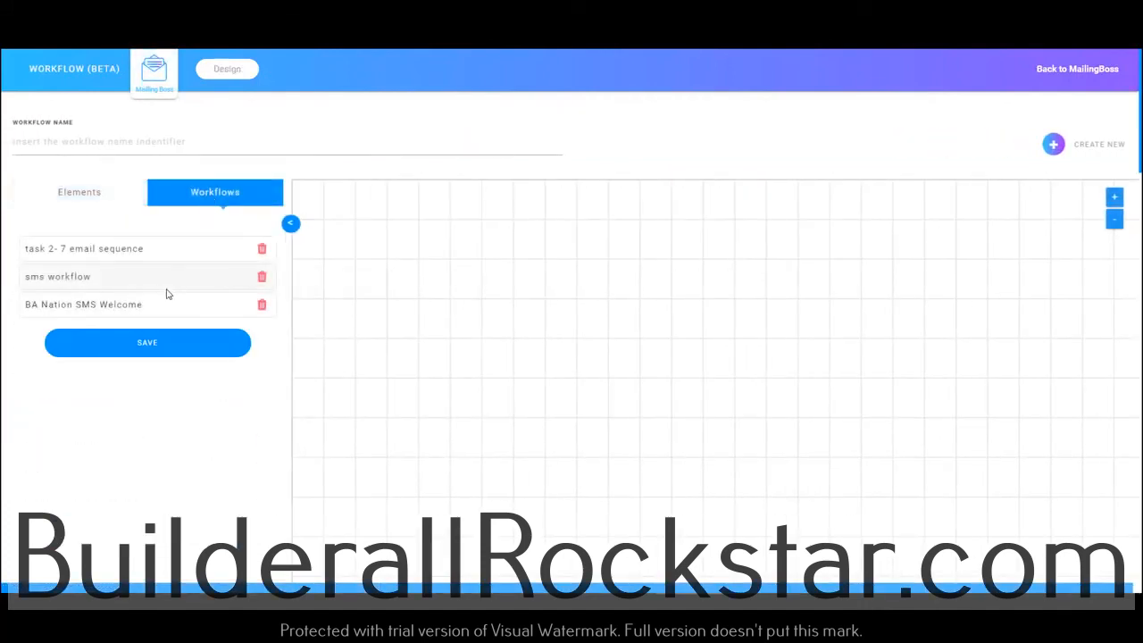
click(102, 308)
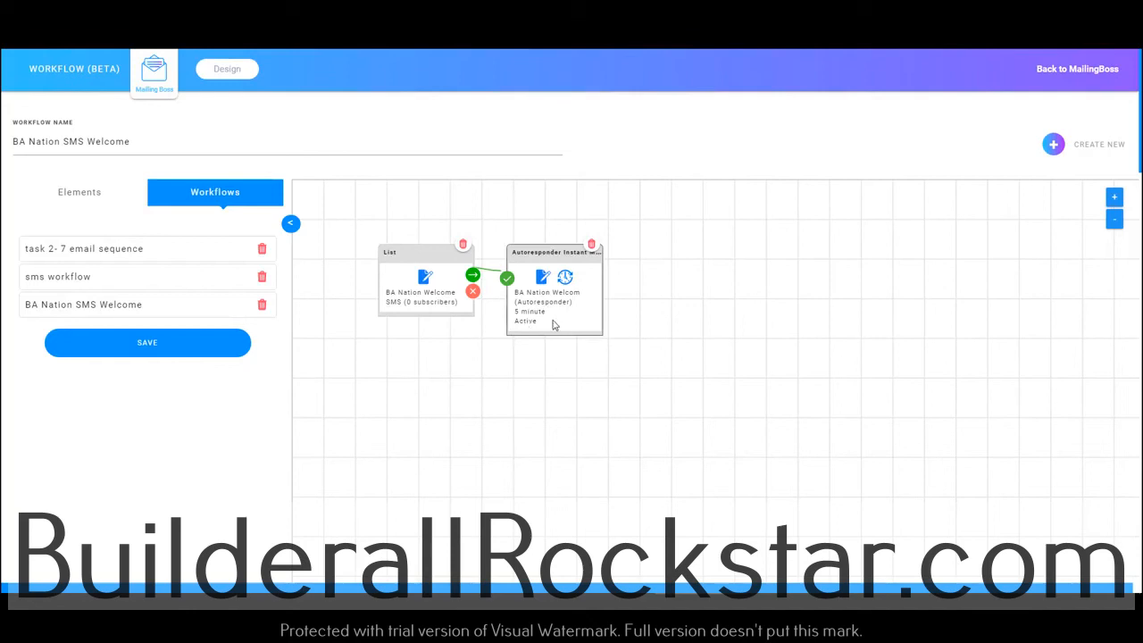
click(157, 78)
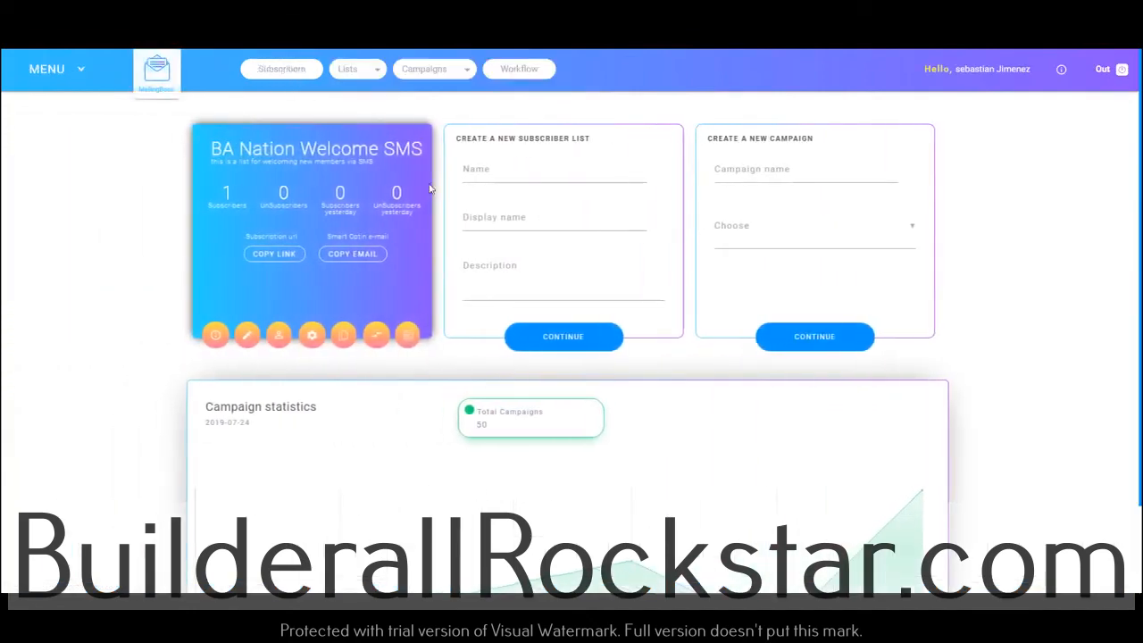